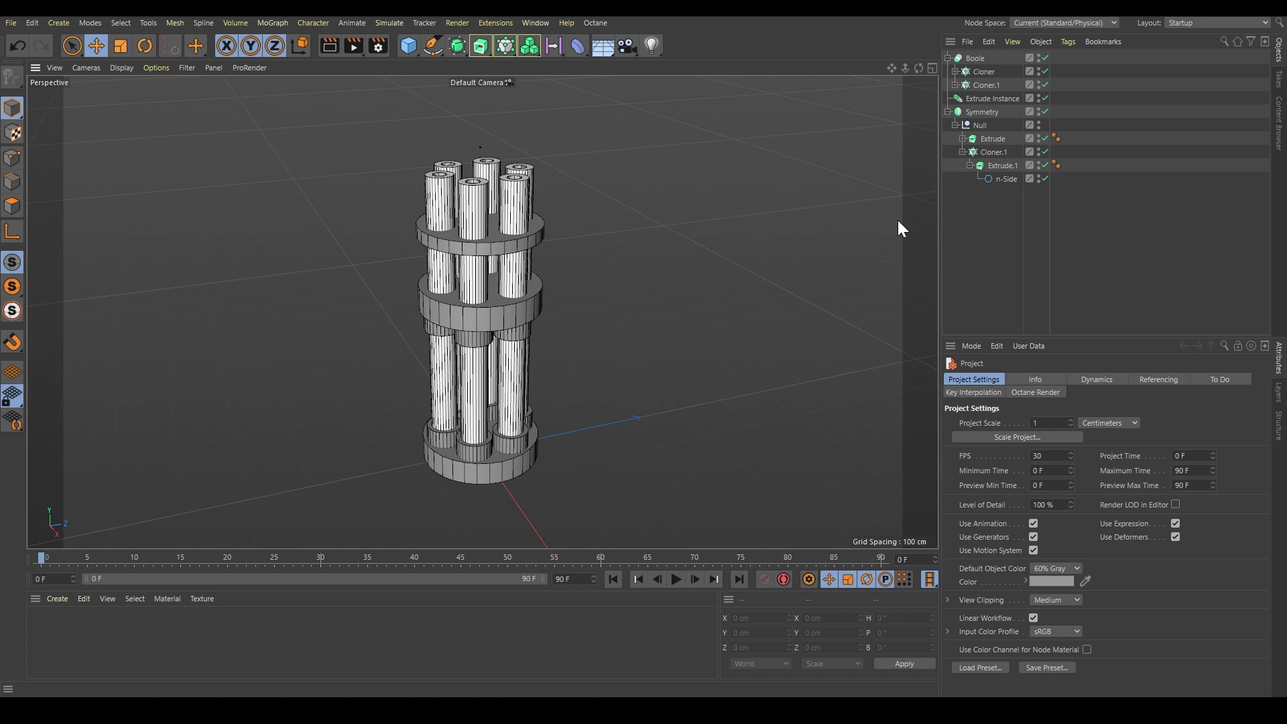
Step: Rename the Boole object as Barrel
{"action": "left_click", "coordinate": [528, 184]}
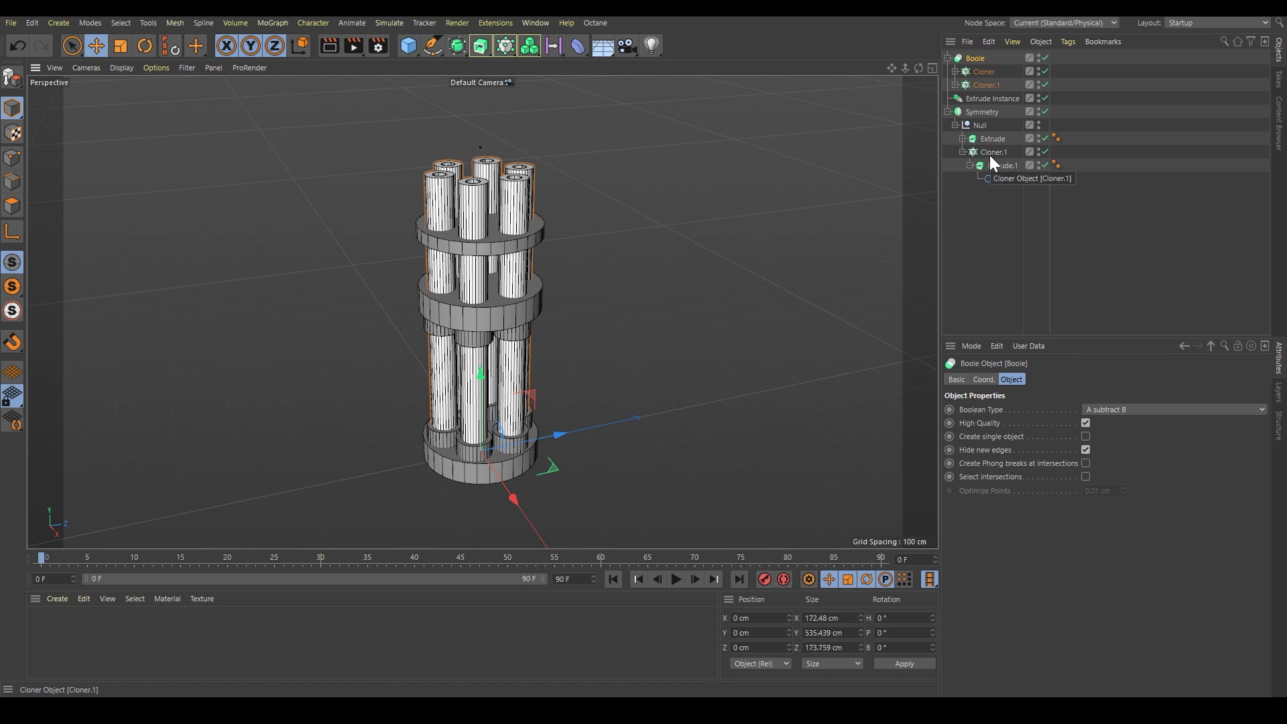
{"action": "double_click", "coordinate": [975, 58]}
{"action": "type", "text": "Barrel"}
{"action": "key", "text": "Return"}
Step: Rename the Extrude Instance as Base thin Instance
{"action": "left_click", "coordinate": [993, 99]}
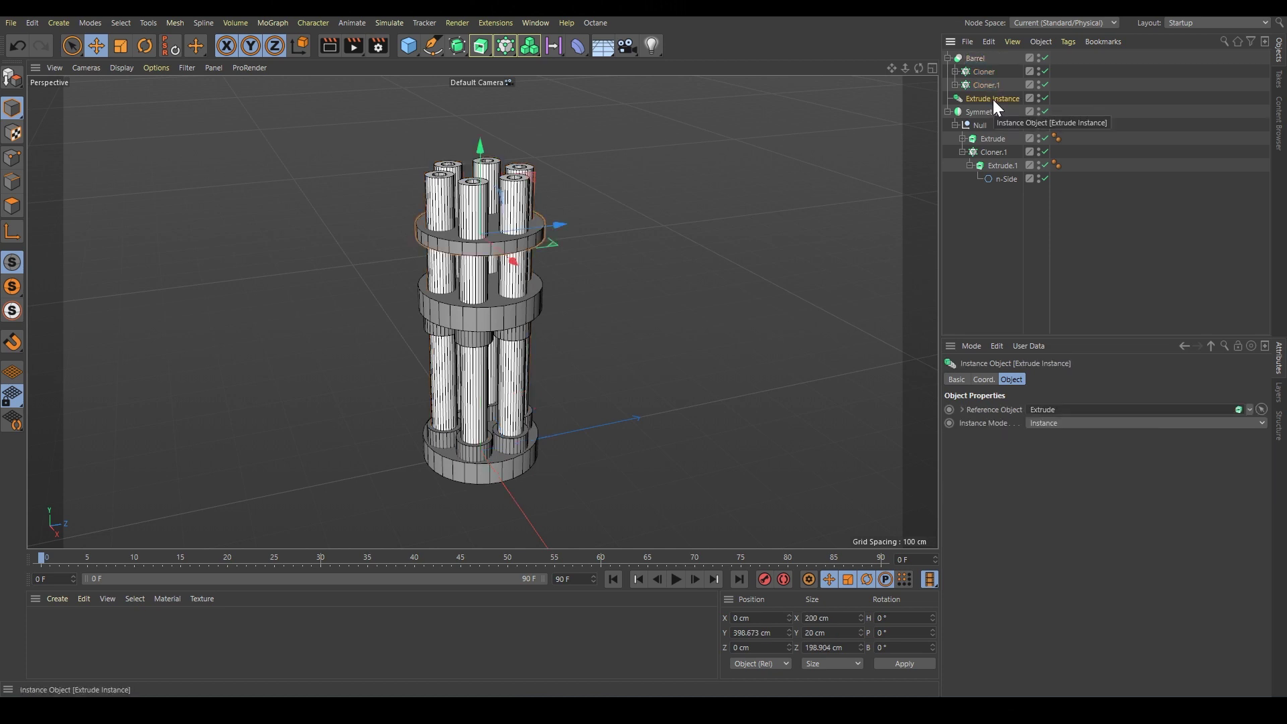
{"action": "double_click", "coordinate": [992, 99]}
{"action": "left_click_drag", "start_coordinate": [994, 99], "coordinate": [969, 99]}
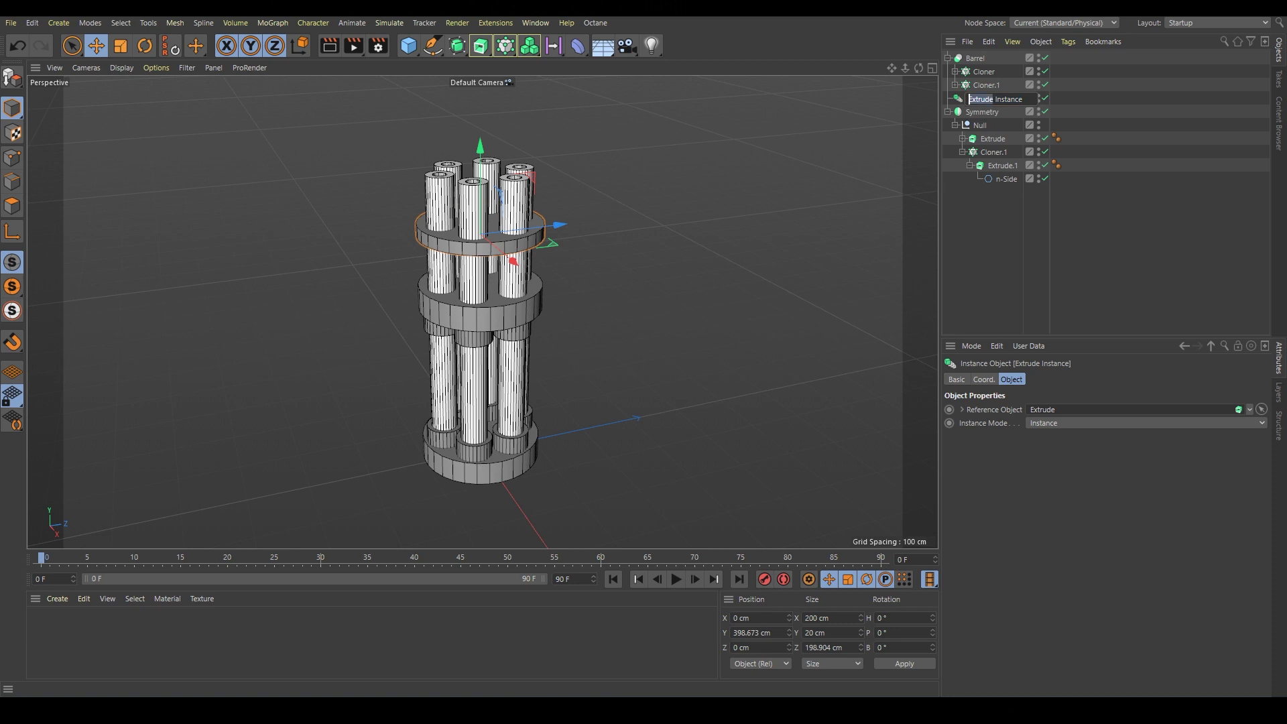
{"action": "type", "text": "Base thin"}
{"action": "key", "text": "Return"}
Step: Rename the Extrude inside the Symmetry as Base and its neighbouring Cloner.1 as Barrel base, and collapse the Symmetry group
{"action": "double_click", "coordinate": [993, 138]}
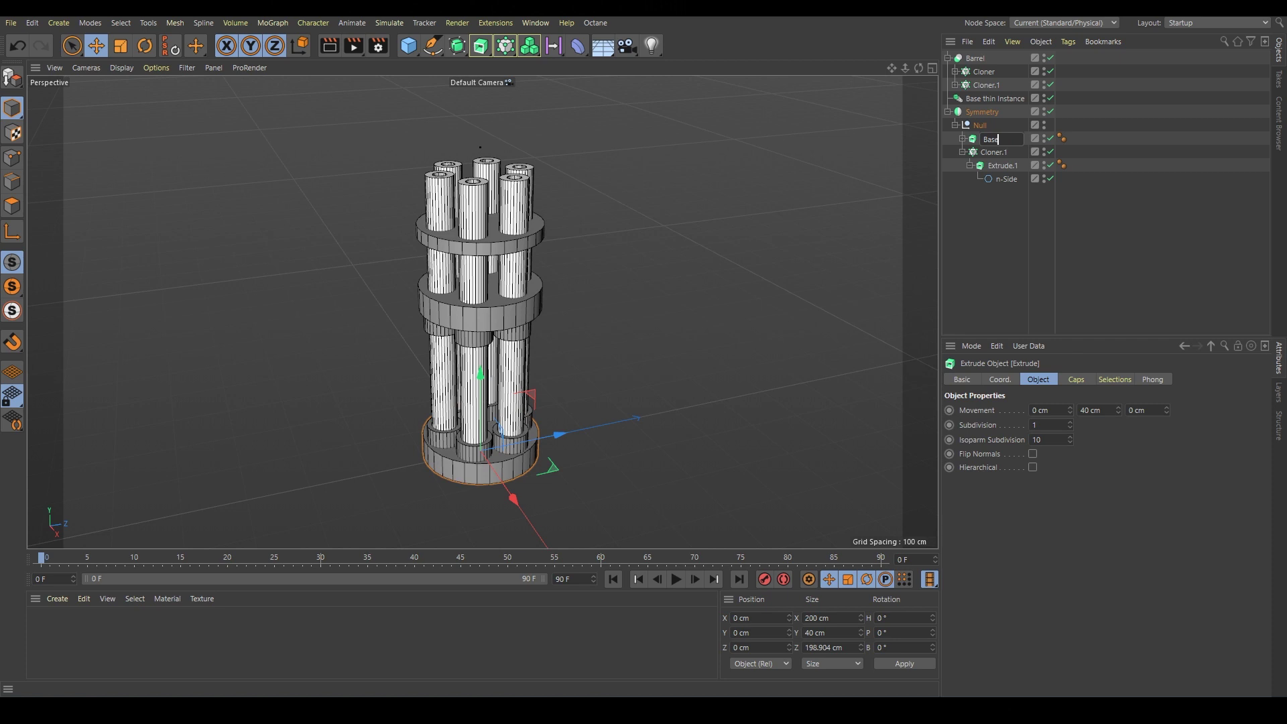
{"action": "type", "text": "Base"}
{"action": "left_click", "coordinate": [989, 153]}
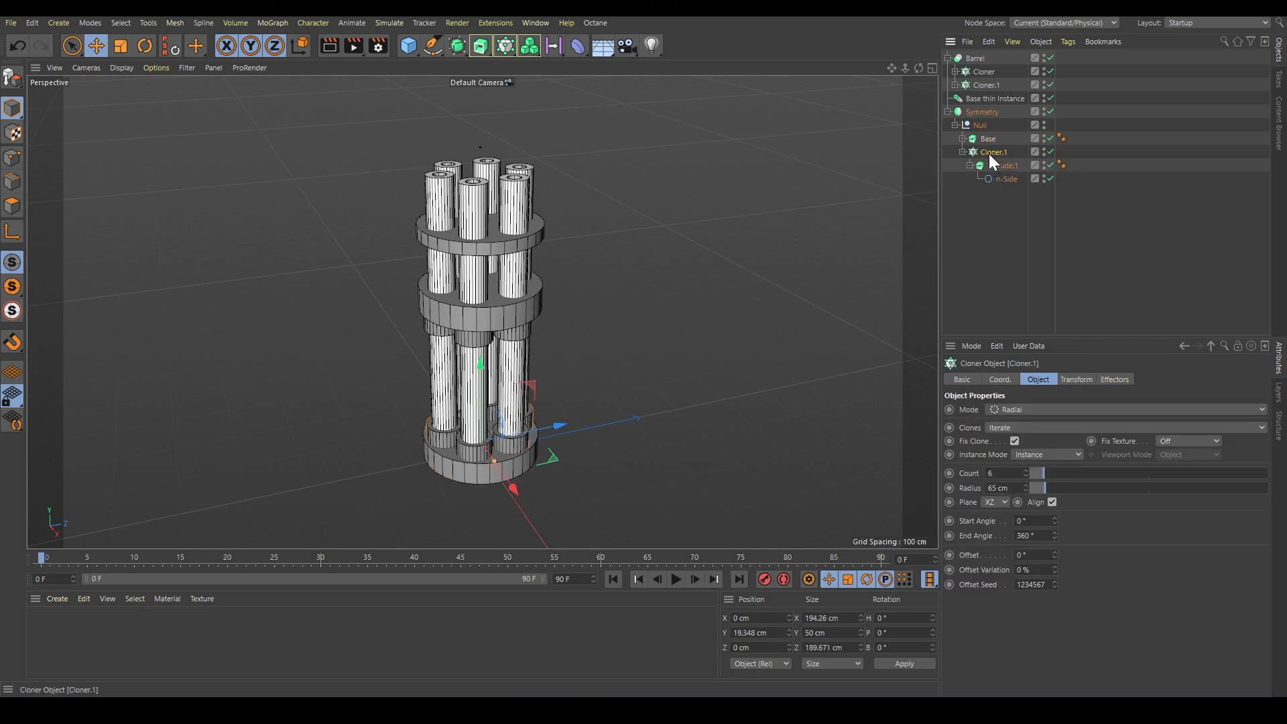
{"action": "double_click", "coordinate": [990, 154]}
{"action": "type", "text": "Barrel base"}
{"action": "key", "text": "Return"}
{"action": "left_click", "coordinate": [948, 111]}
Step: Duplicate the Barrel object and rotate the copy to a pitch of -180° so its tubes point downward
{"action": "left_click_drag", "start_coordinate": [498, 394], "coordinate": [490, 314], "text": "alt"}
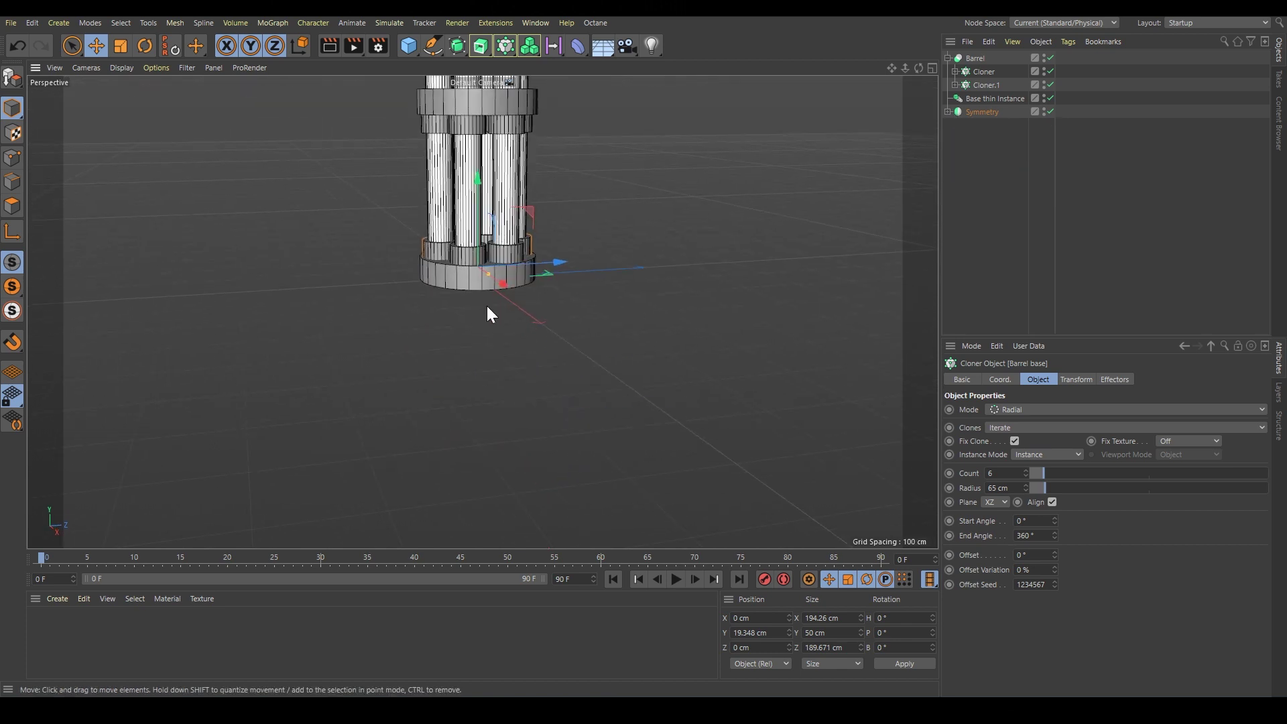
{"action": "left_click_drag", "start_coordinate": [518, 238], "coordinate": [534, 403], "text": "alt"}
{"action": "left_click", "coordinate": [975, 59]}
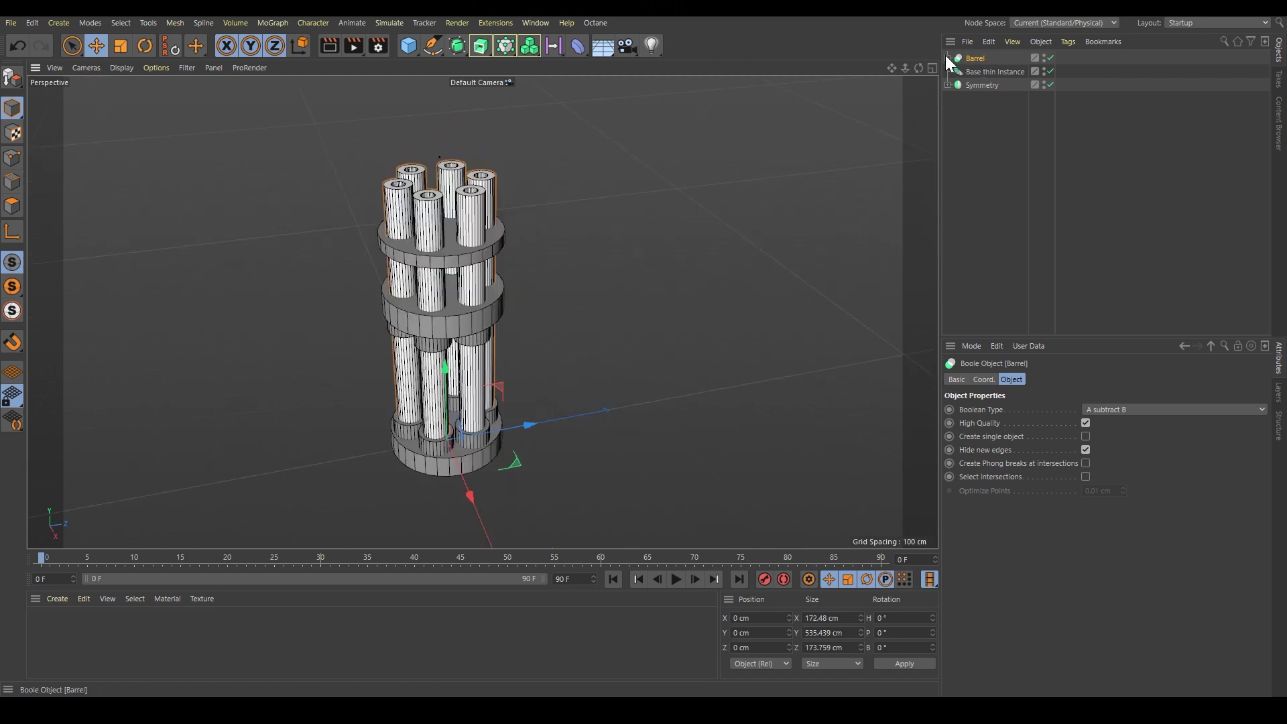
{"action": "left_click_drag", "start_coordinate": [980, 57], "coordinate": [977, 51], "text": "ctrl"}
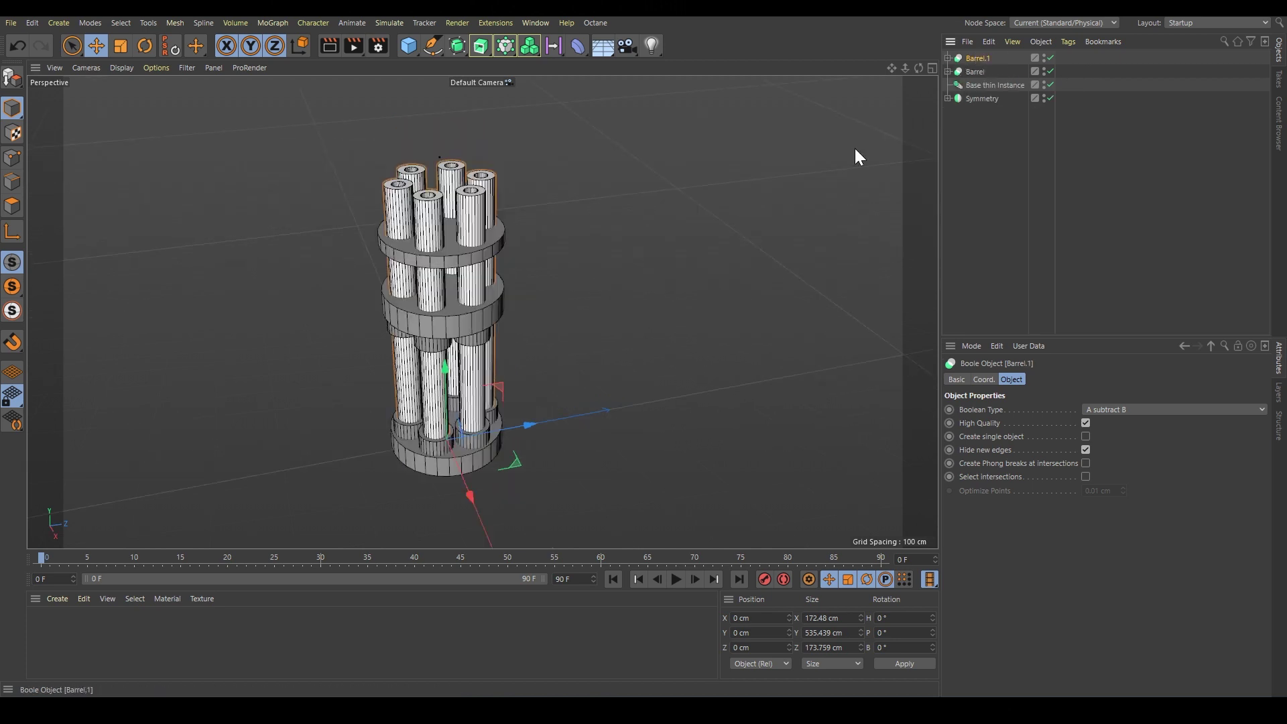
{"action": "left_click_drag", "start_coordinate": [637, 145], "coordinate": [523, 245], "text": "alt"}
{"action": "key", "text": "r"}
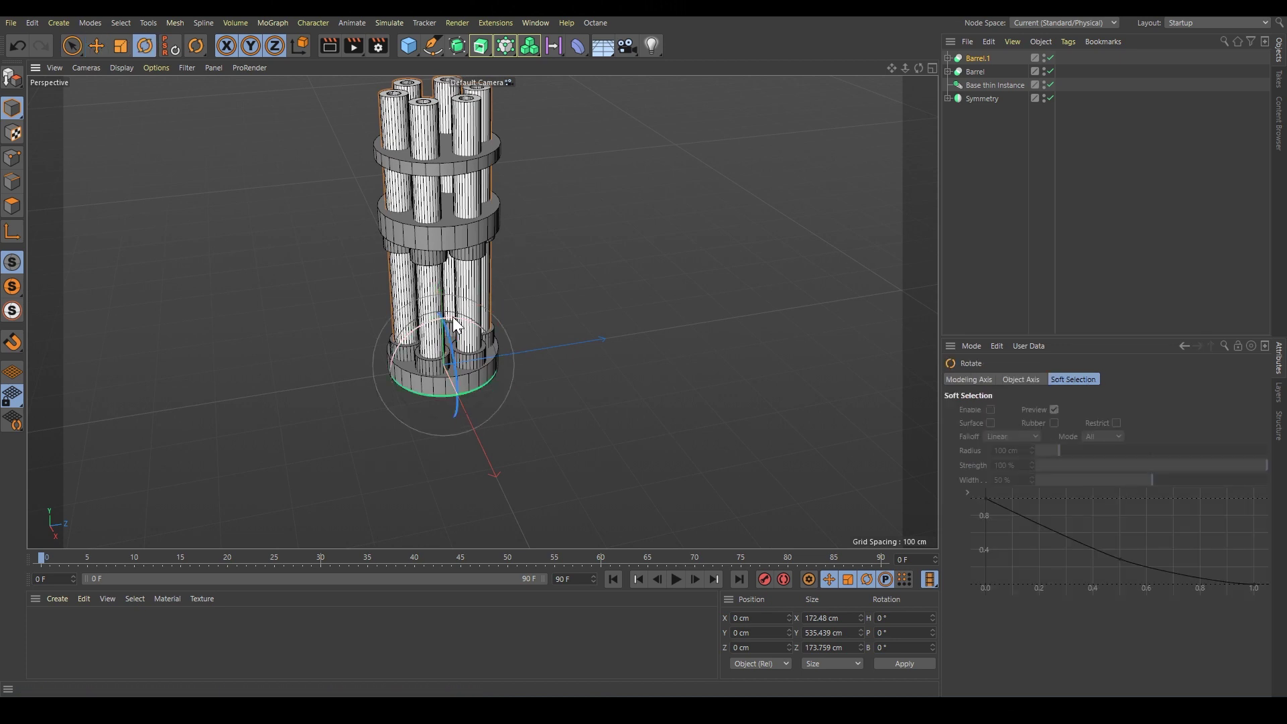
{"action": "left_click_drag", "start_coordinate": [453, 316], "coordinate": [430, 474]}
{"action": "middle_click_drag", "start_coordinate": [478, 473], "coordinate": [518, 259], "text": "alt"}
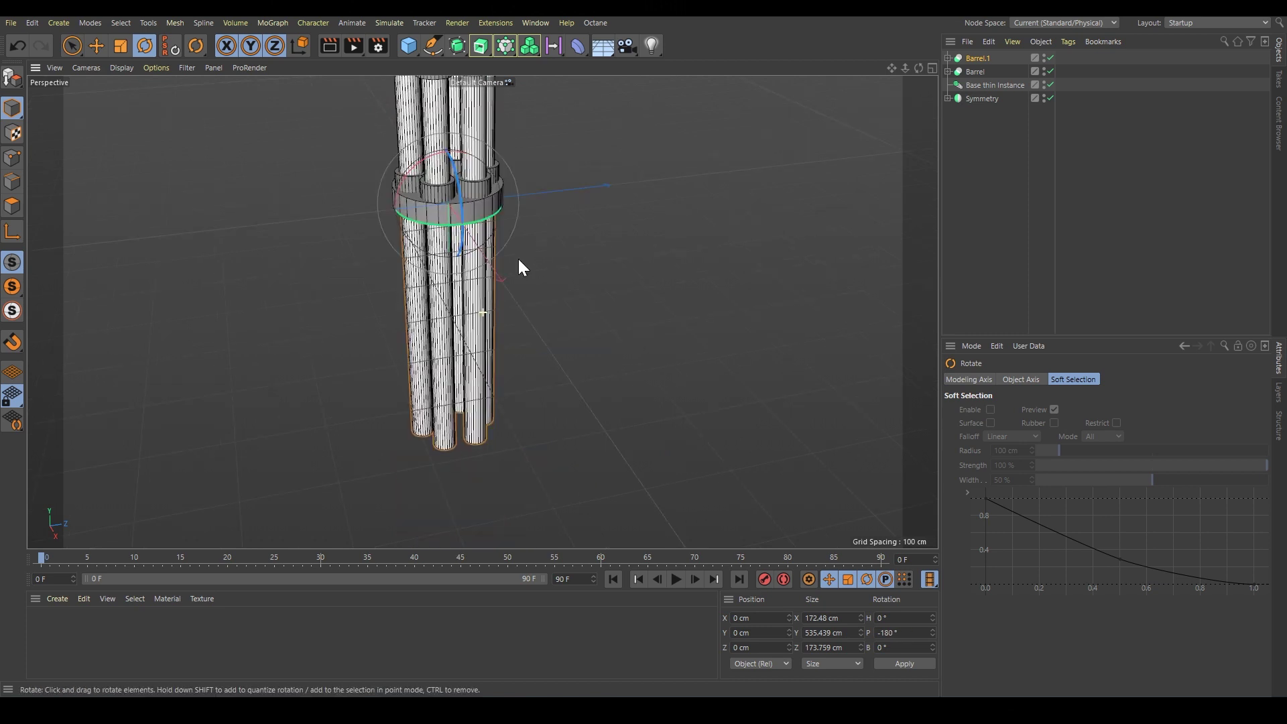
{"action": "left_click_drag", "start_coordinate": [518, 259], "coordinate": [288, 373], "text": "alt"}
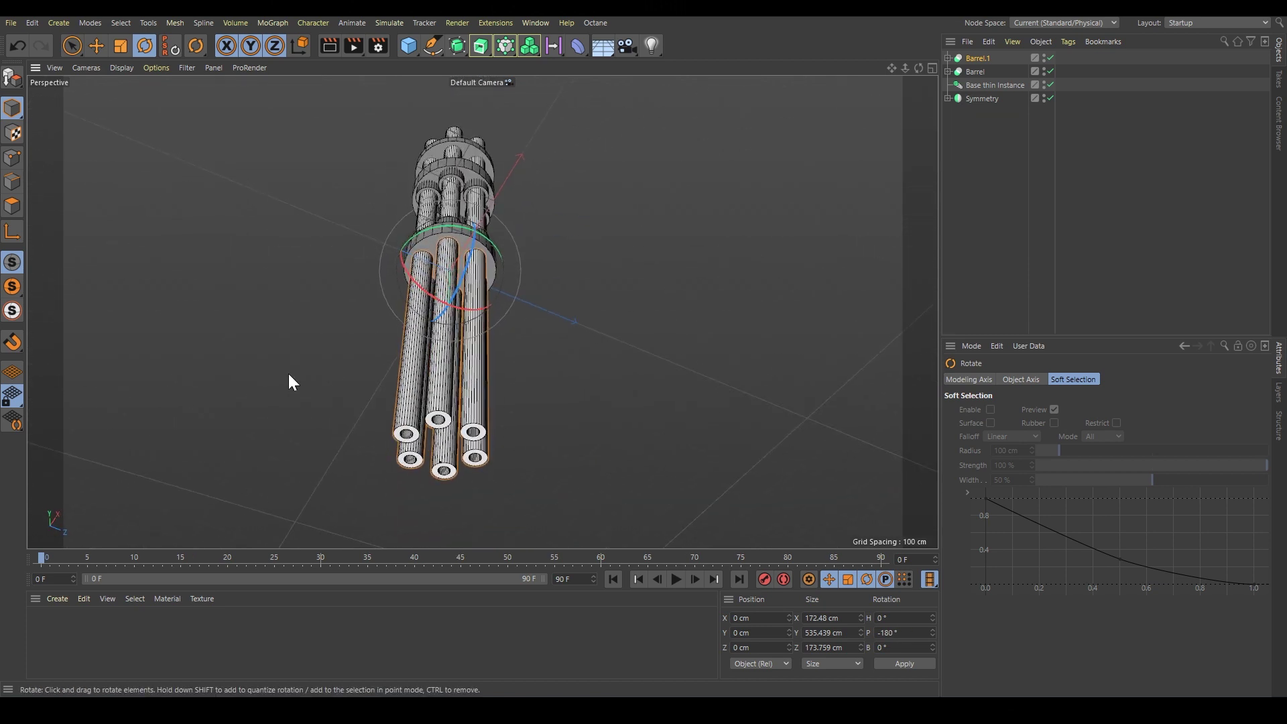
Step: Delete the subtracting Cloner.1 from the duplicated Barrel and remove its Boole parent while keeping the remaining Cloner
{"action": "left_click", "coordinate": [947, 57]}
{"action": "left_click", "coordinate": [976, 62]}
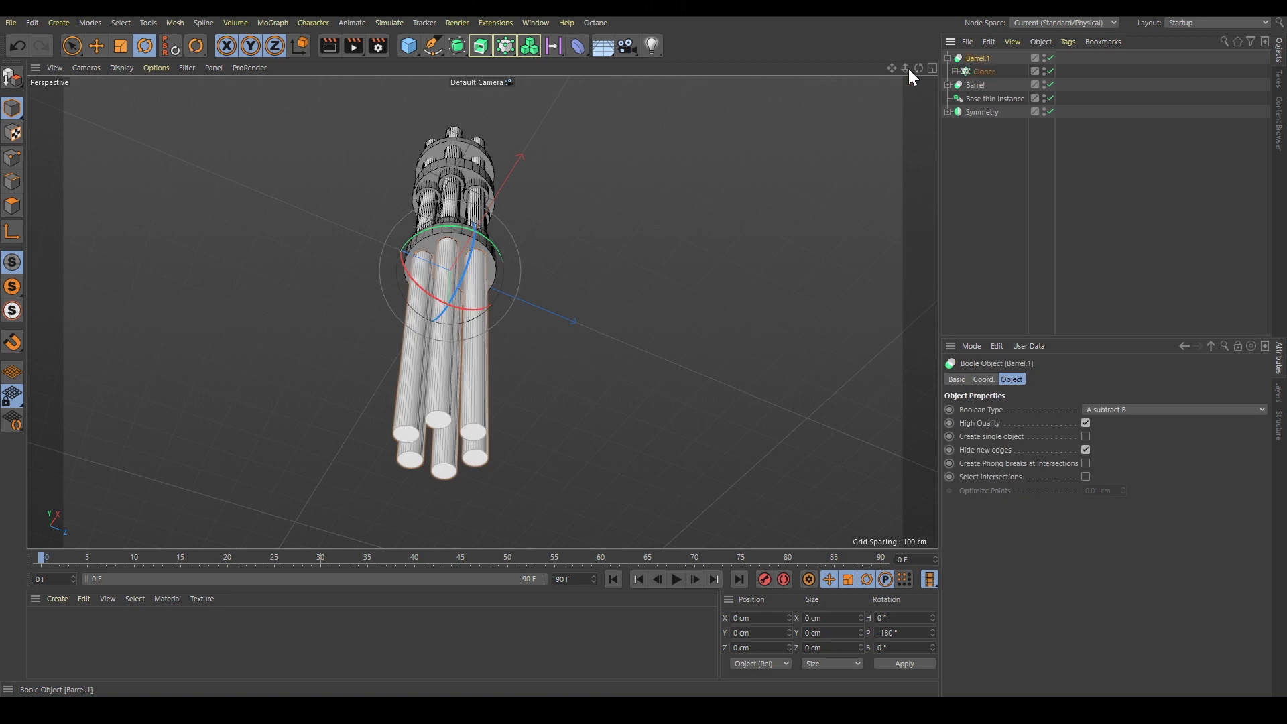
{"action": "right_click", "coordinate": [985, 58]}
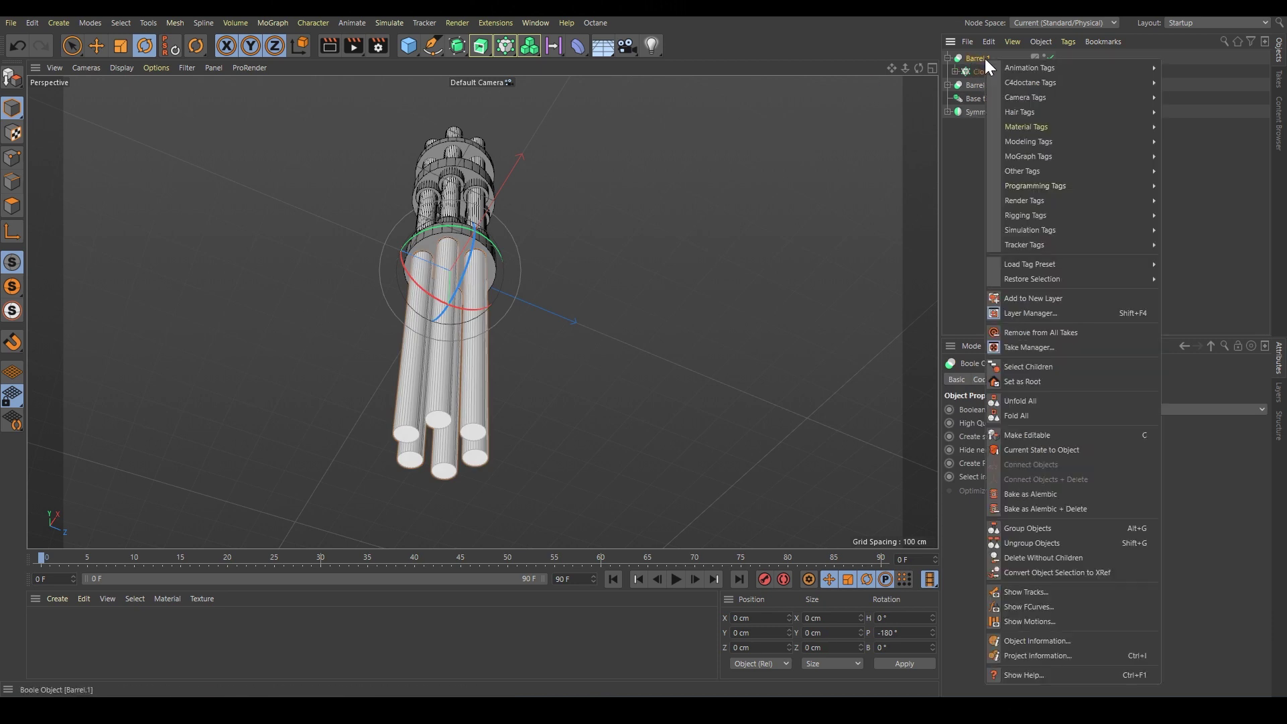
{"action": "left_click", "coordinate": [1033, 558]}
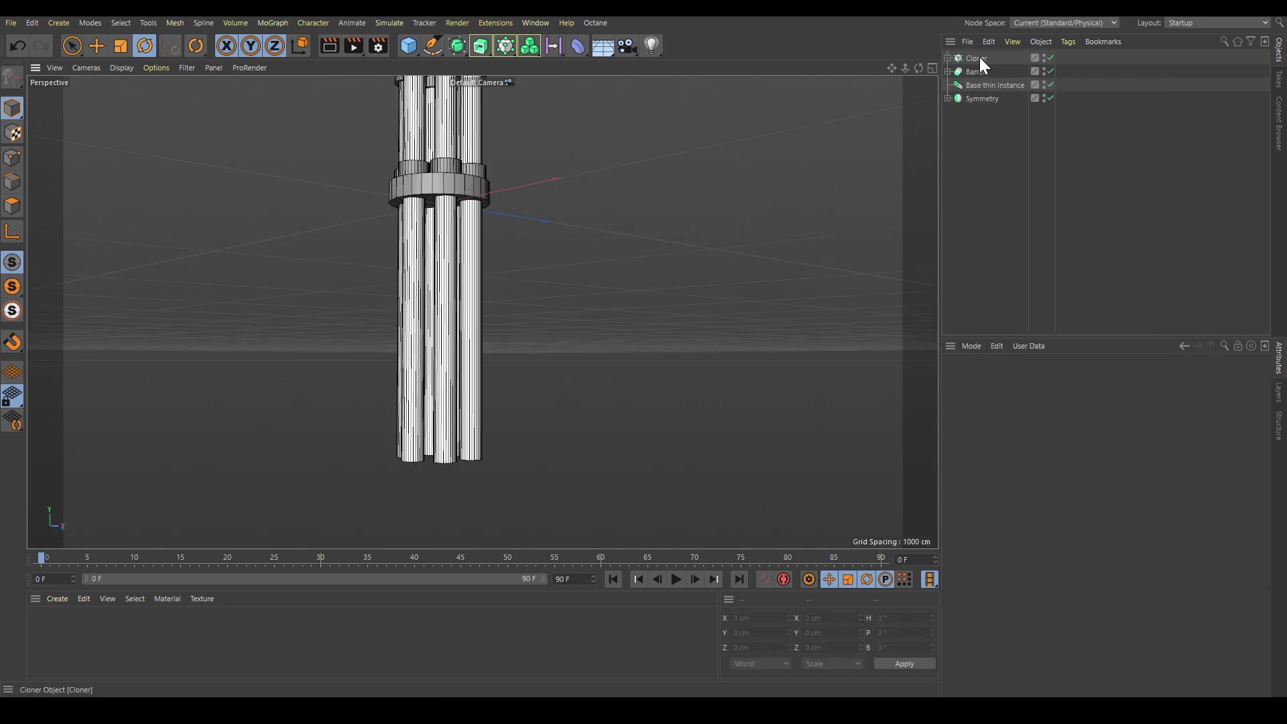
Step: Set the Y movement of the Extrude inside the freed Cloner to 250 cm
{"action": "left_click", "coordinate": [977, 58]}
{"action": "left_click", "coordinate": [948, 58]}
{"action": "left_click", "coordinate": [987, 72]}
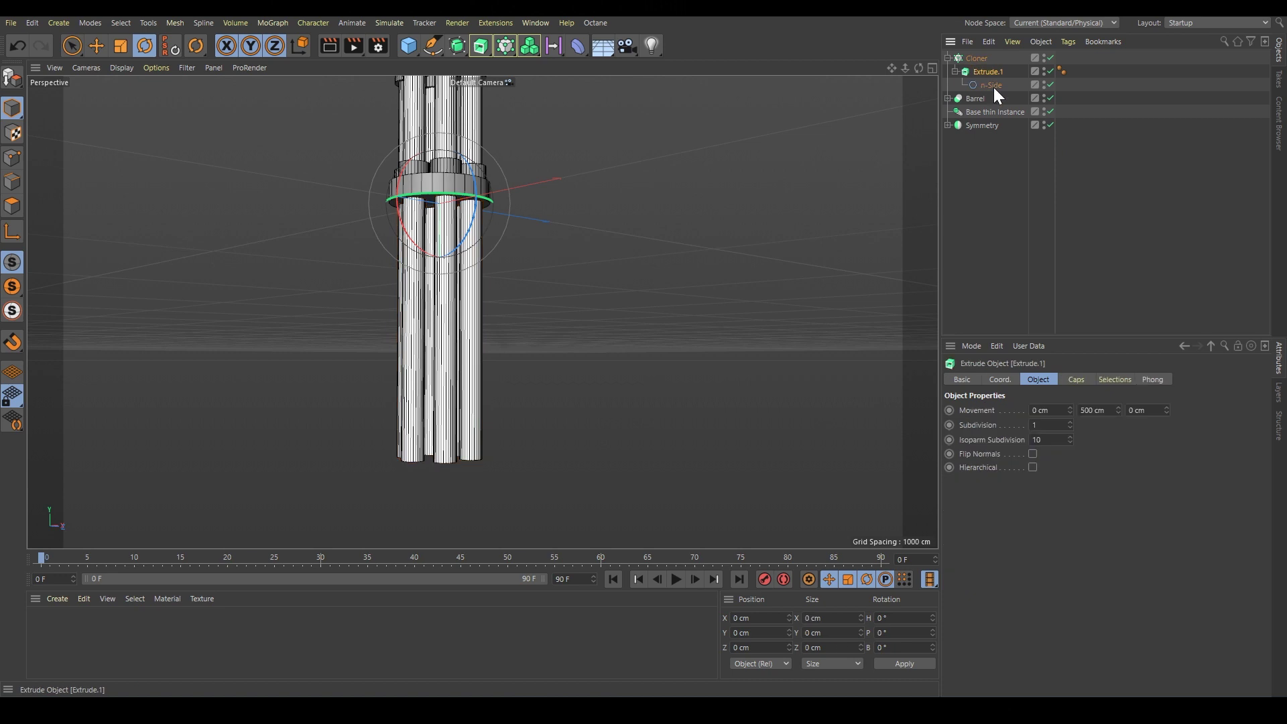
{"action": "double_click", "coordinate": [1093, 410]}
{"action": "type", "text": "250"}
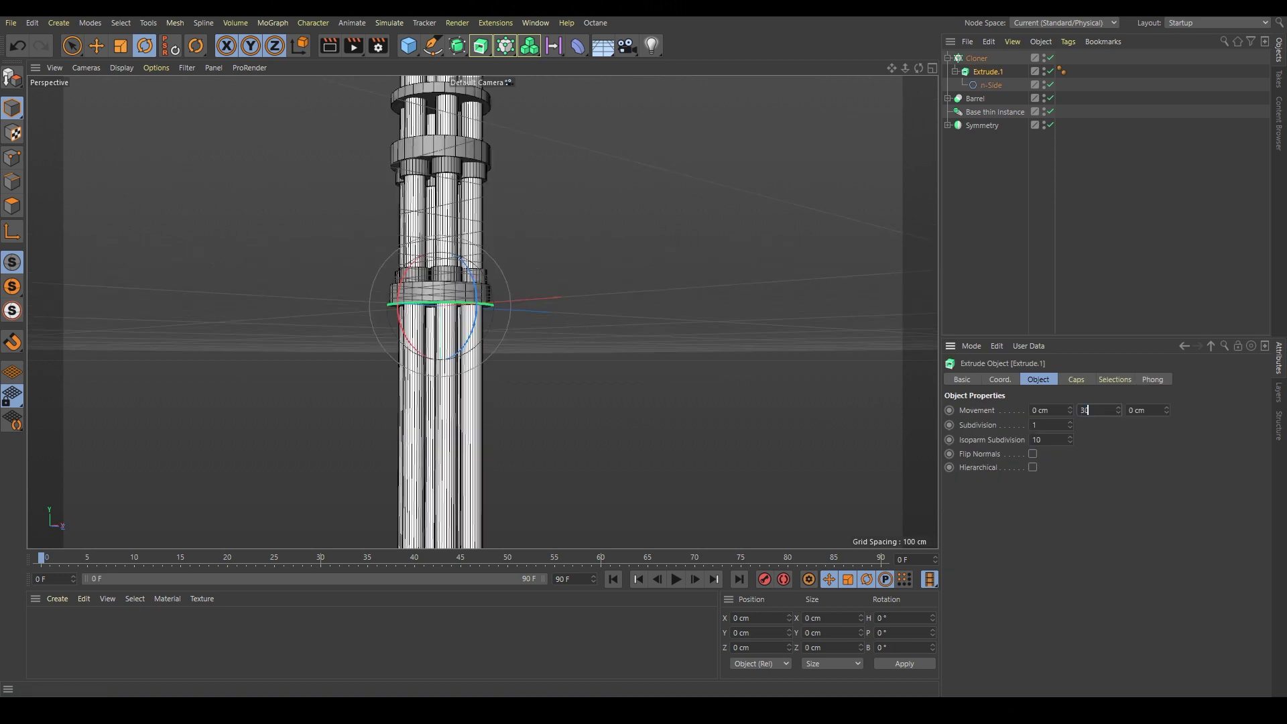
{"action": "key", "text": "Return"}
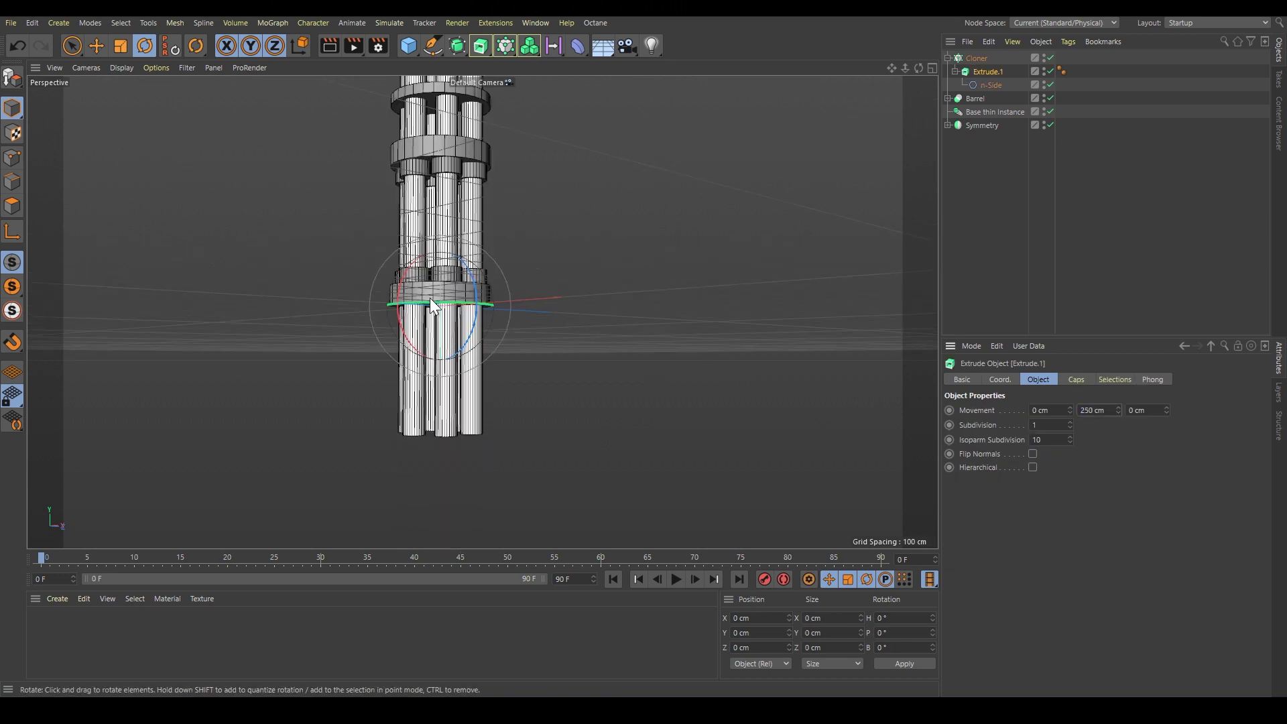
Step: Duplicate Base thin Instance and move the copy down to the lower barrel ends, at about Y -265 cm
{"action": "left_click_drag", "start_coordinate": [429, 298], "coordinate": [482, 207], "text": "alt"}
{"action": "left_click", "coordinate": [992, 112]}
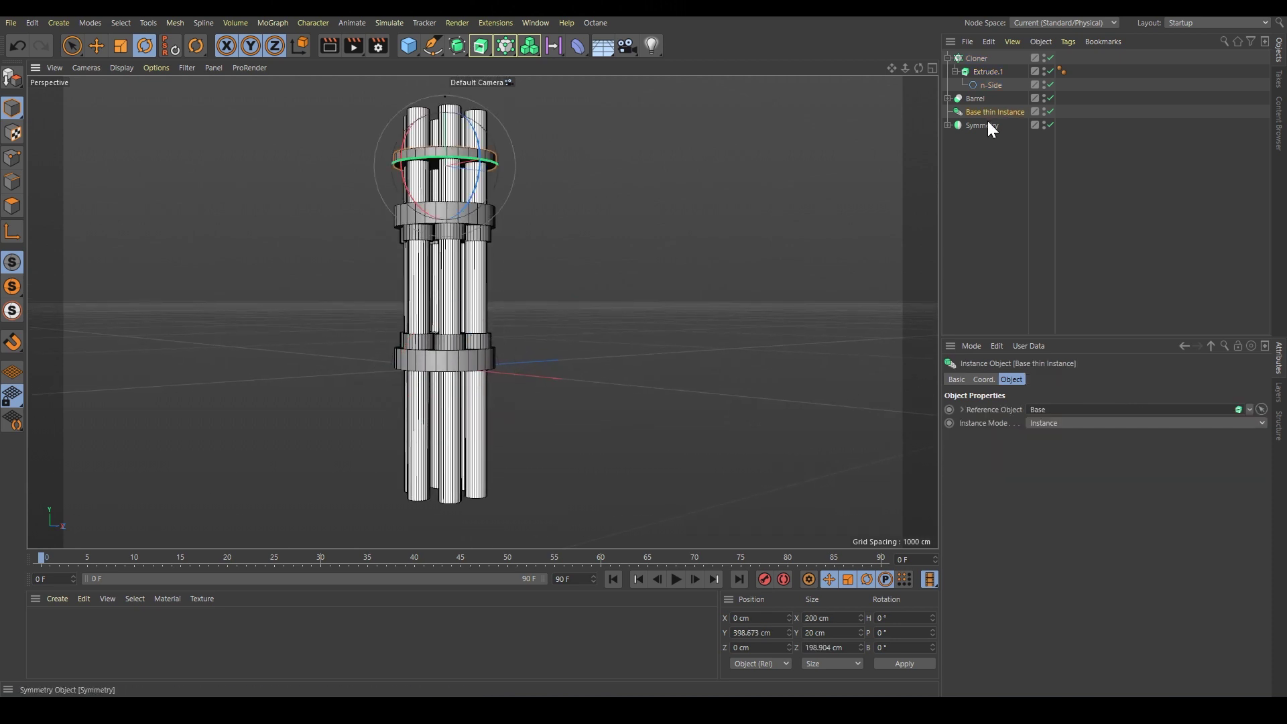
{"action": "left_click_drag", "start_coordinate": [979, 112], "coordinate": [991, 125], "text": "ctrl"}
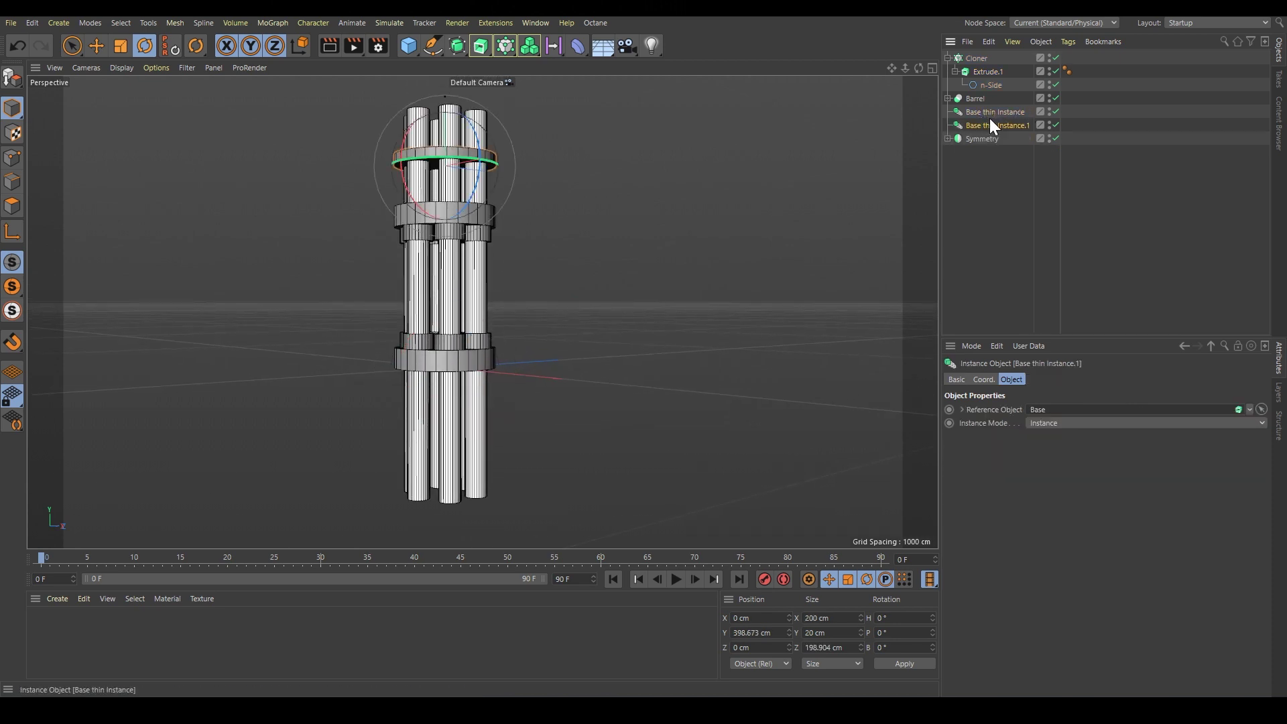
{"action": "key", "text": "e"}
{"action": "left_click_drag", "start_coordinate": [447, 107], "coordinate": [468, 413]}
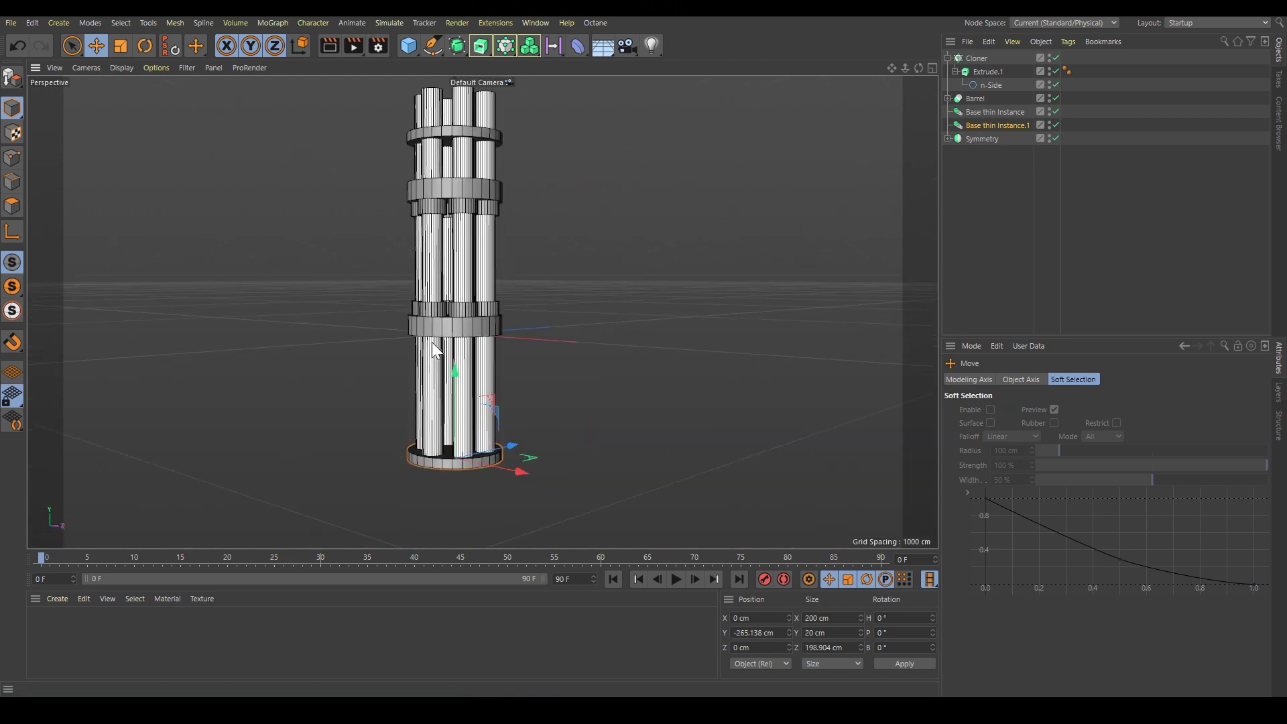
Step: Create an instance of the n-Side spline that belongs to the Base extrude
{"action": "left_click_drag", "start_coordinate": [489, 354], "coordinate": [469, 402], "text": "alt"}
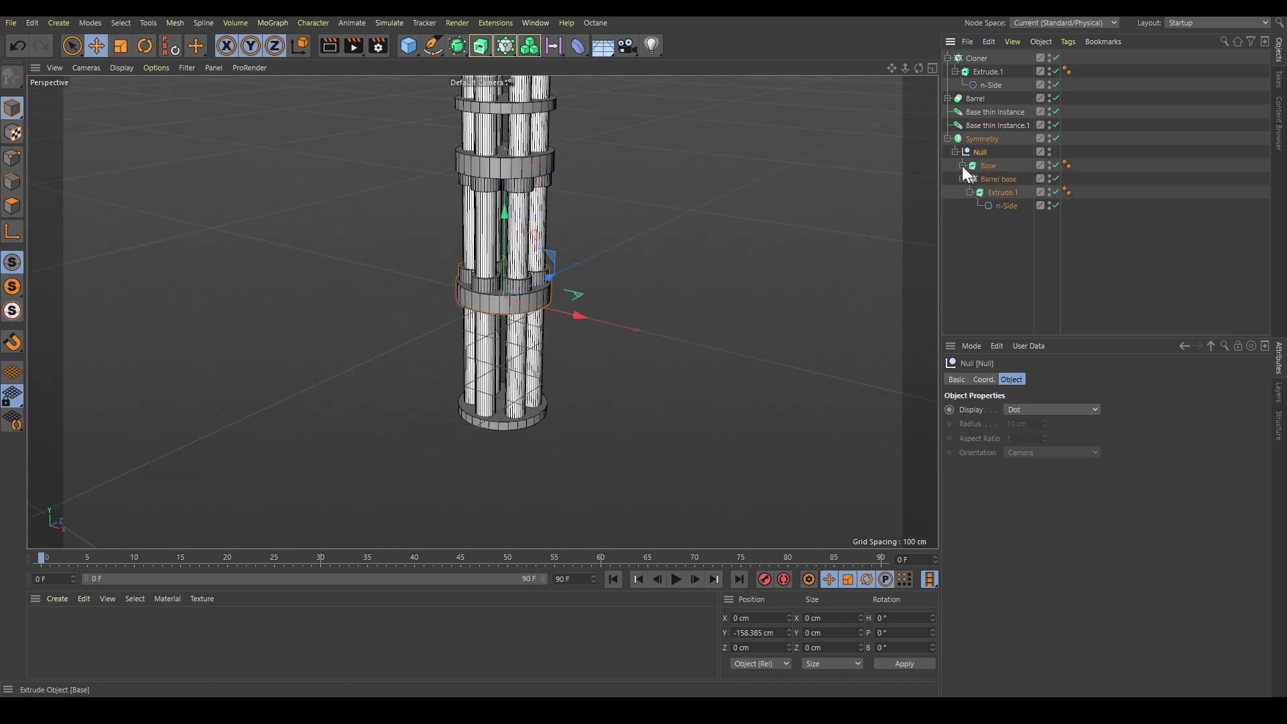
{"action": "left_click", "coordinate": [963, 166]}
{"action": "left_click", "coordinate": [991, 178]}
{"action": "left_click", "coordinate": [457, 45]}
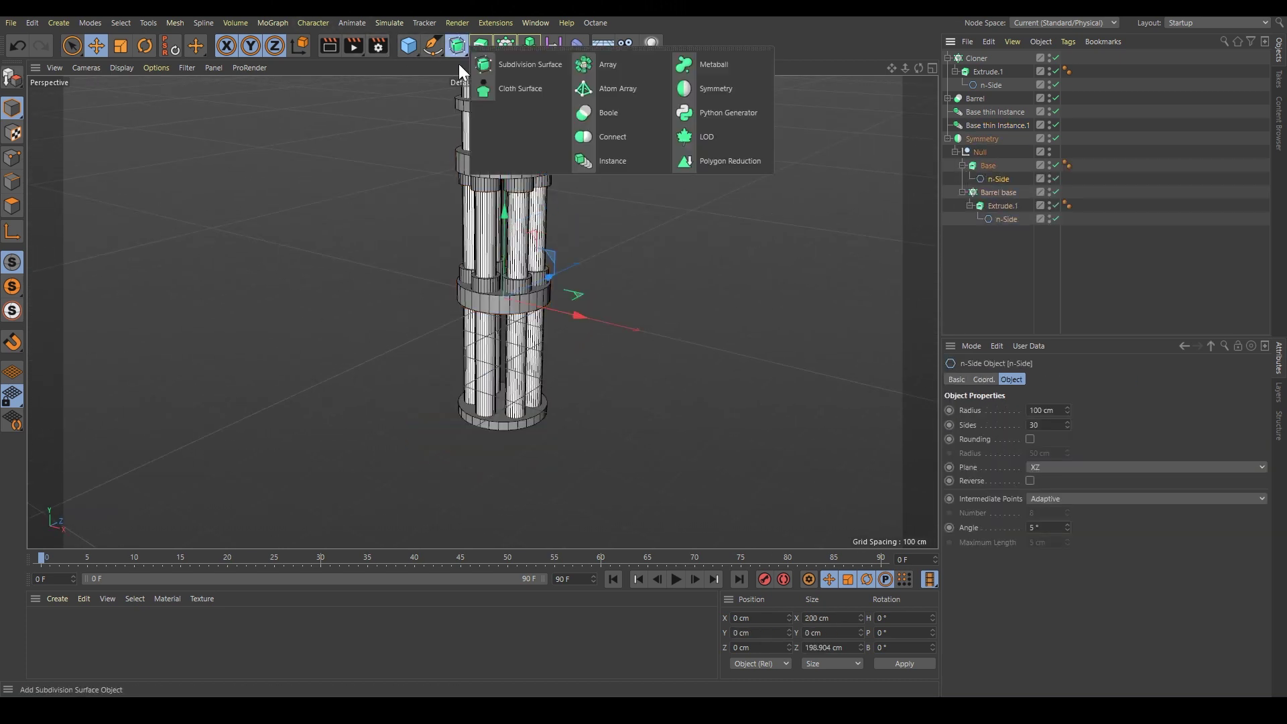
{"action": "left_click", "coordinate": [603, 160]}
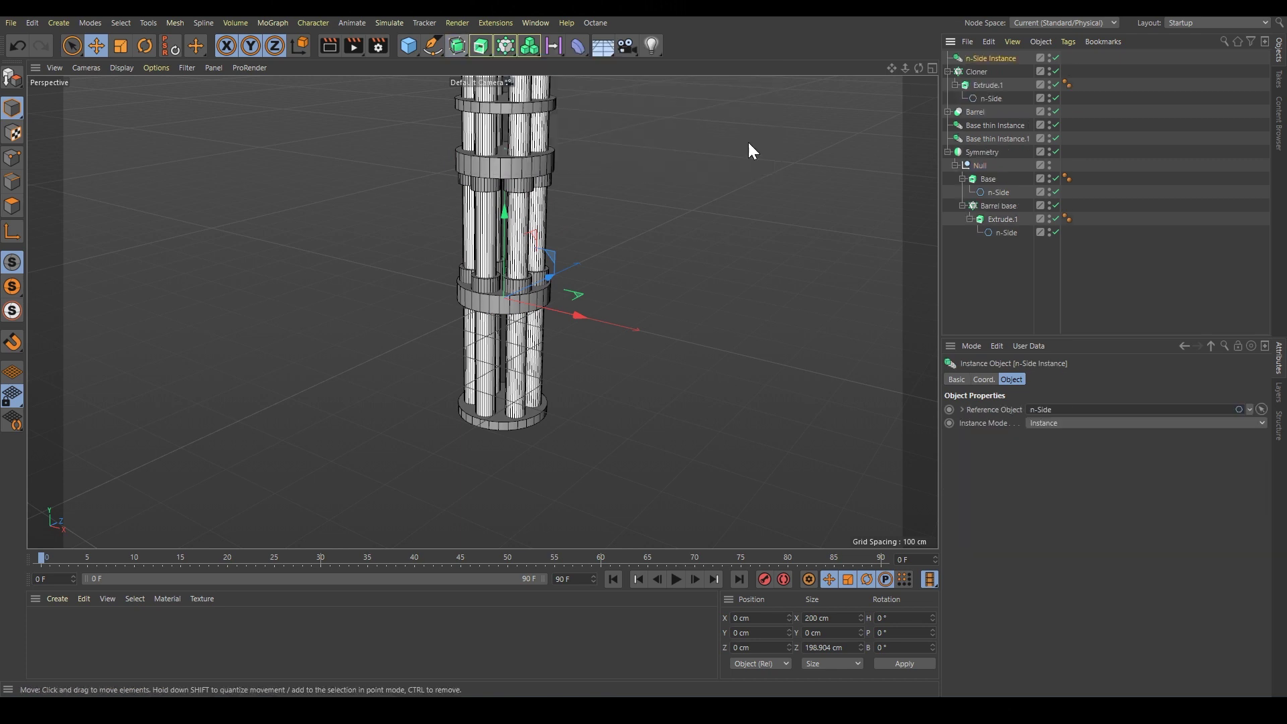
Step: Move the n-Side Instance down to the lowest thin base, at about Y -240.65 cm
{"action": "key", "text": "e"}
{"action": "left_click_drag", "start_coordinate": [504, 224], "coordinate": [504, 417]}
{"action": "scroll", "coordinate": [504, 417], "scroll_direction": "up", "scroll_amount": 3}
Step: Scale the n-Side Instance to 0.95 on the X, Y and Z axes
{"action": "key", "text": "t"}
{"action": "left_click_drag", "start_coordinate": [633, 383], "coordinate": [936, 178]}
{"action": "left_click", "coordinate": [993, 59]}
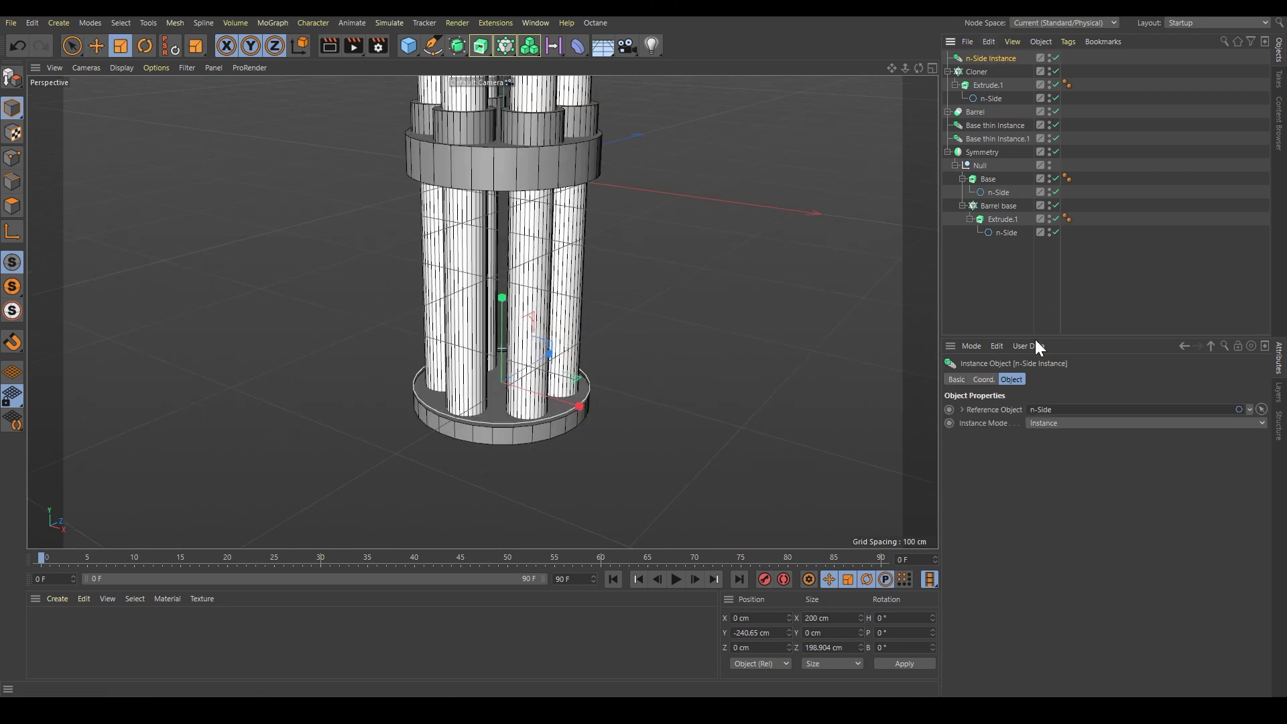
{"action": "left_click", "coordinate": [984, 379]}
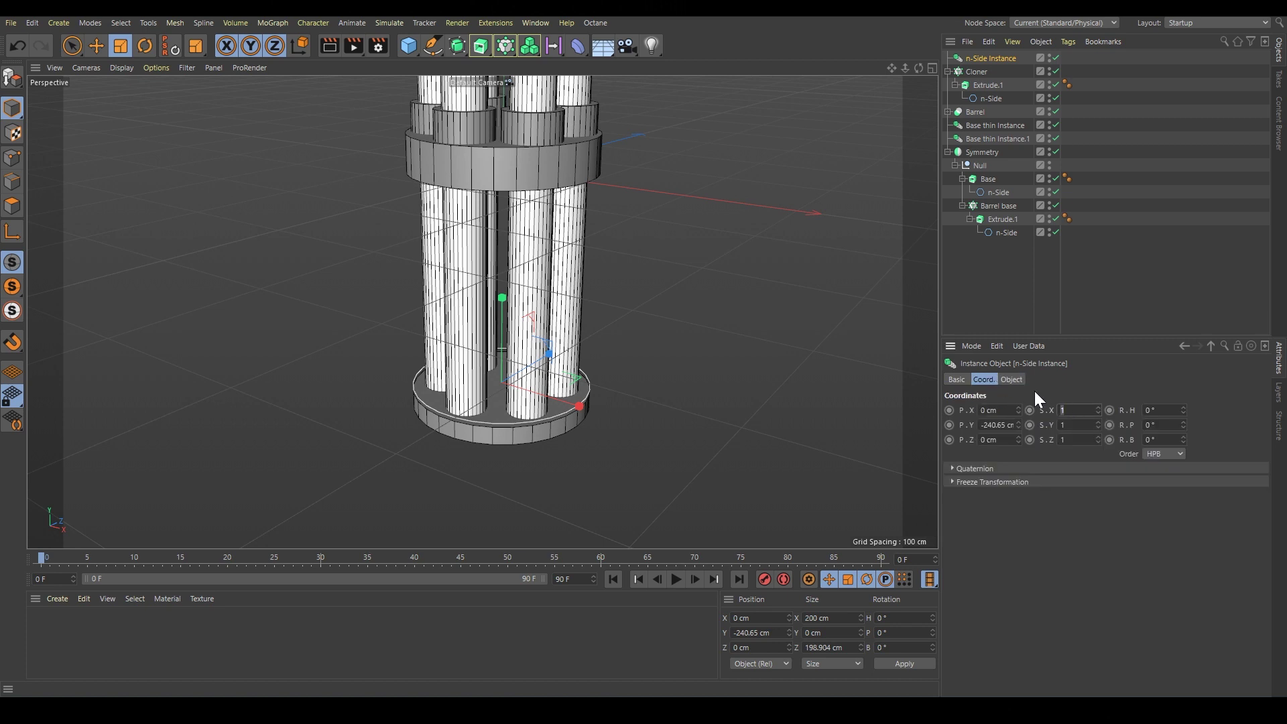
{"action": "key", "text": "BackSpace"}
{"action": "type", "text": "0.95"}
{"action": "key", "text": "Tab"}
{"action": "key", "text": "BackSpace"}
{"action": "type", "text": ".95"}
{"action": "key", "text": "Tab"}
{"action": "key", "text": "BackSpace"}
{"action": "type", "text": ".95"}
{"action": "key", "text": "Return"}
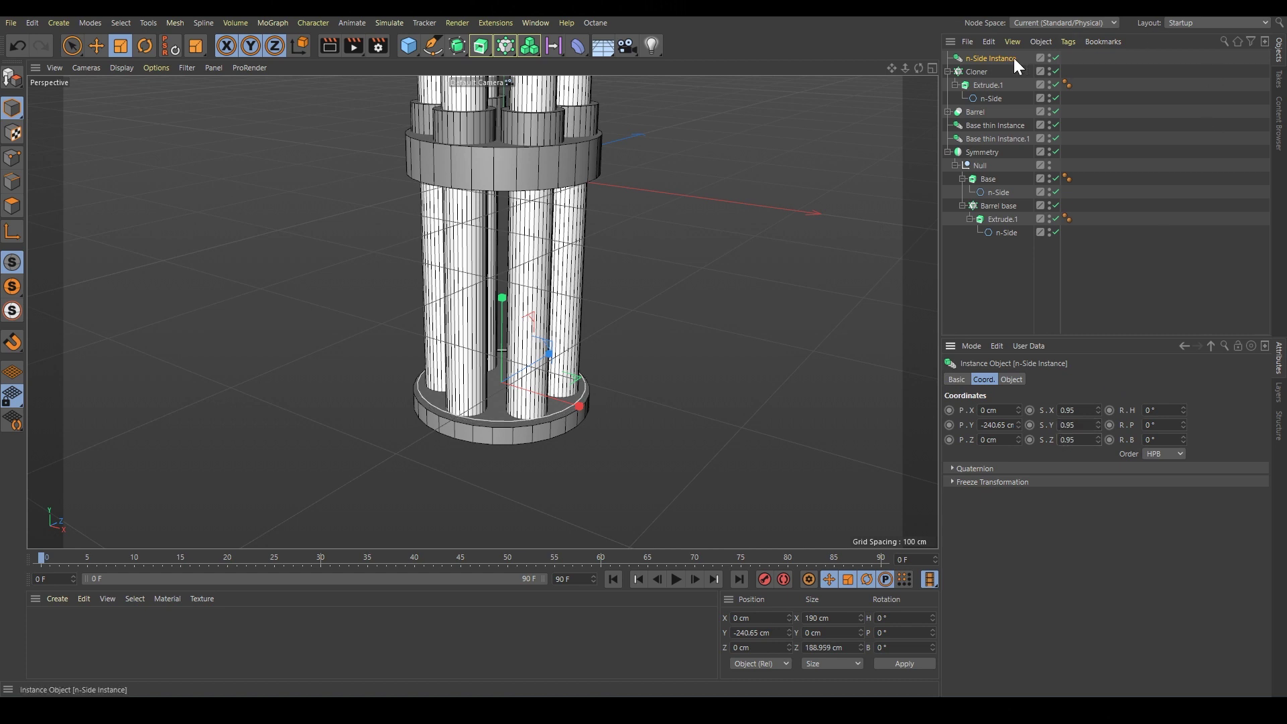
Step: Put the n-Side Instance into a new Extrude object with a Y movement of 214 cm
{"action": "left_click", "coordinate": [481, 46], "text": "alt"}
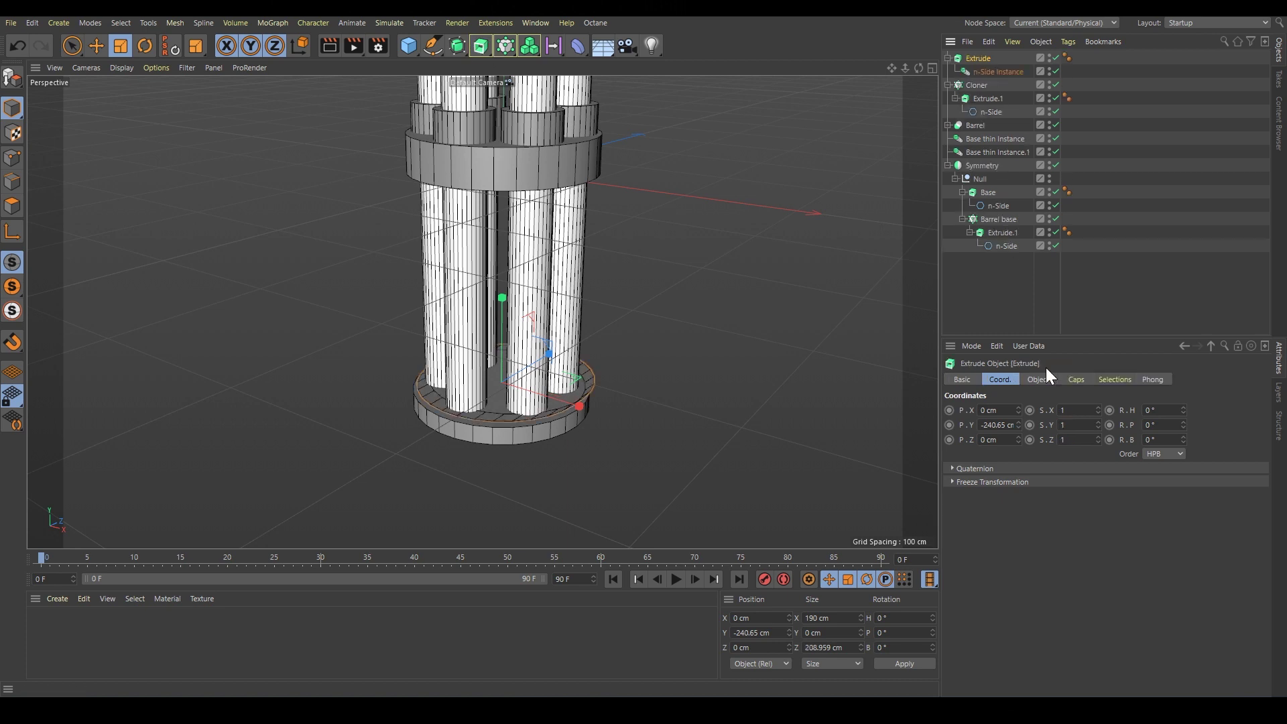
{"action": "left_click", "coordinate": [1039, 379]}
{"action": "left_click", "coordinate": [1089, 409]}
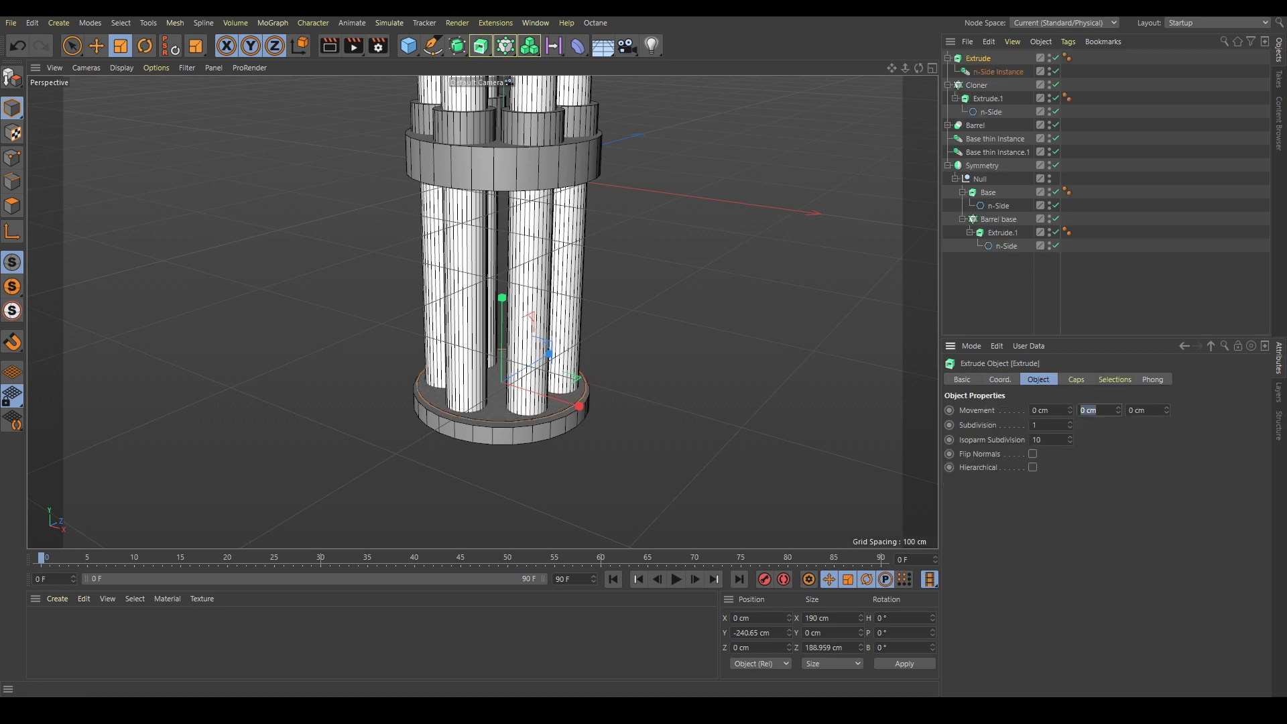
{"action": "left_click_drag", "start_coordinate": [1120, 405], "coordinate": [1120, 328]}
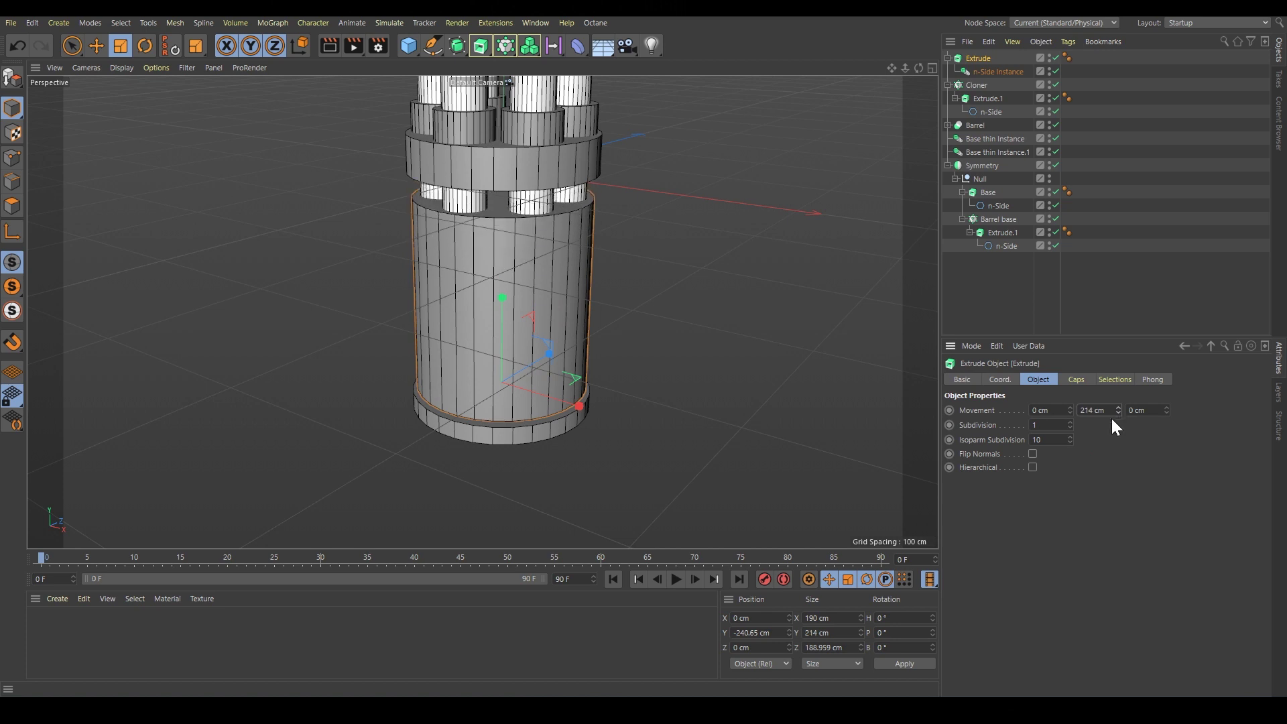
{"action": "left_click_drag", "start_coordinate": [554, 314], "coordinate": [572, 353], "text": "alt"}
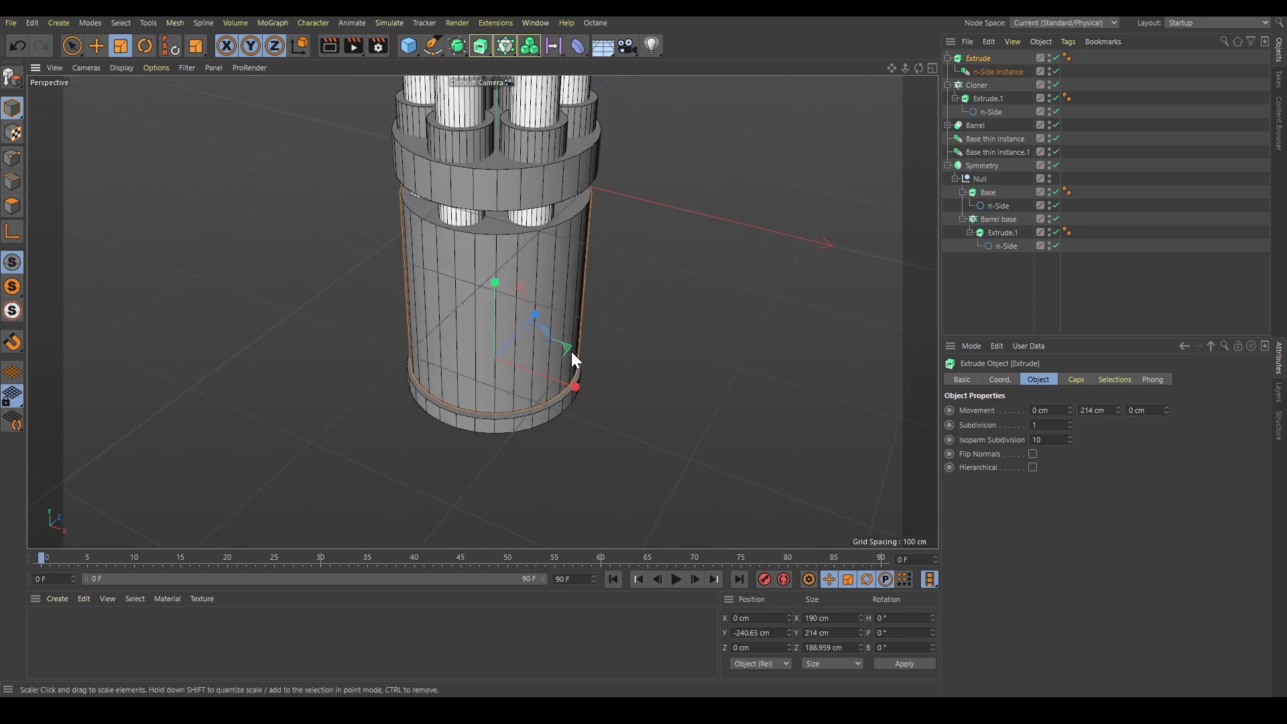
Step: Turn off the start cap and end cap of the new Extrude
{"action": "left_click", "coordinate": [1076, 379]}
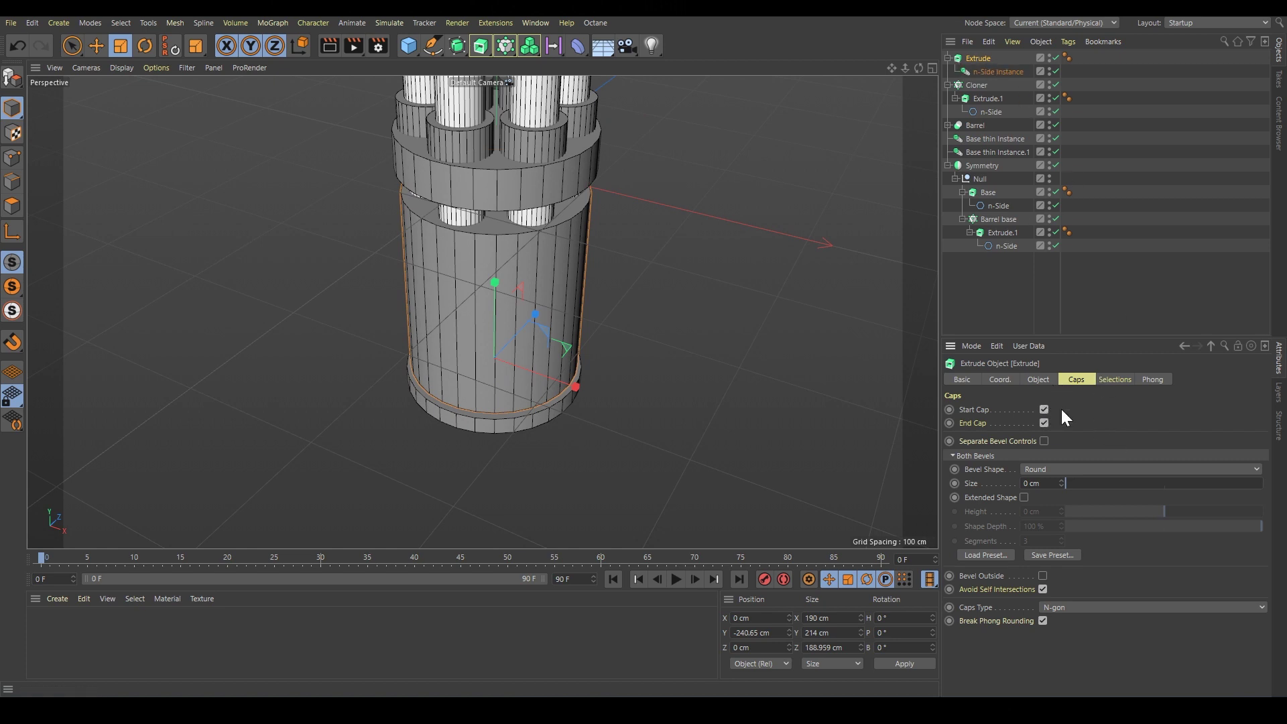
{"action": "left_click", "coordinate": [1044, 411]}
{"action": "left_click", "coordinate": [1044, 423]}
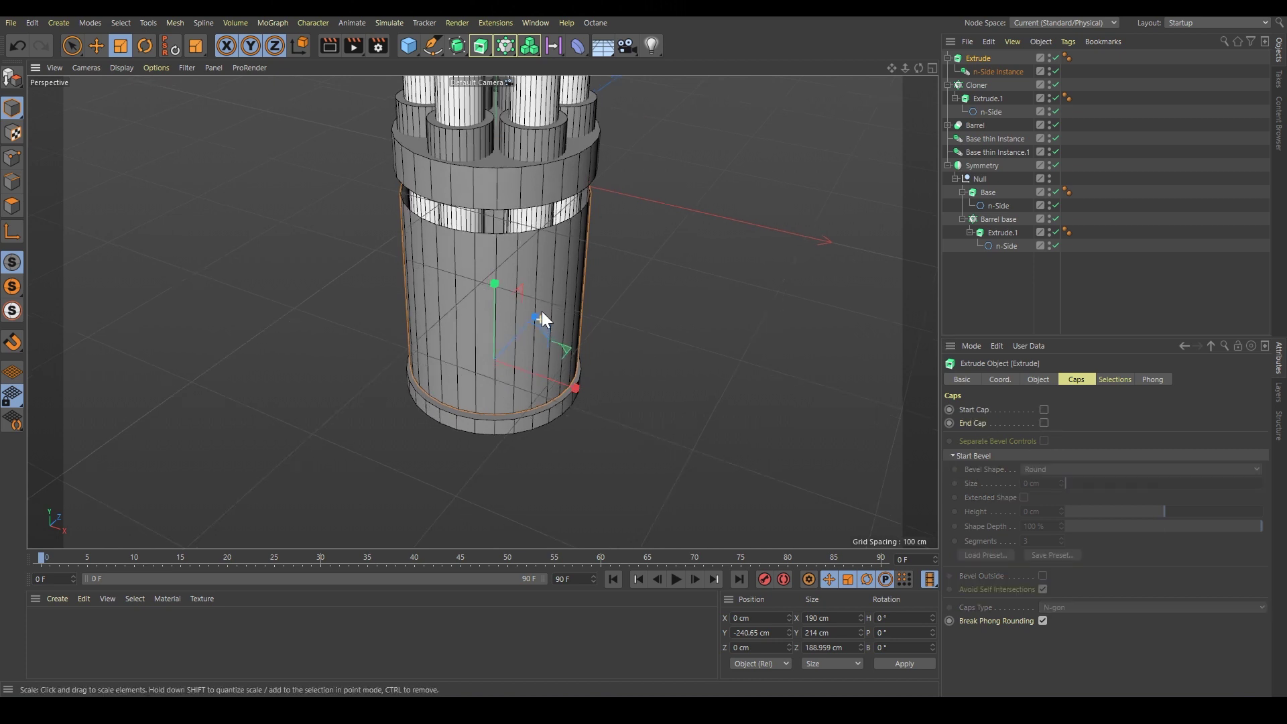
Step: Add a Cloth Surface generator and place the housing's Extrude object inside it
{"action": "left_click_drag", "start_coordinate": [542, 312], "coordinate": [590, 268], "text": "alt"}
{"action": "left_click_drag", "start_coordinate": [622, 219], "coordinate": [547, 258], "text": "alt"}
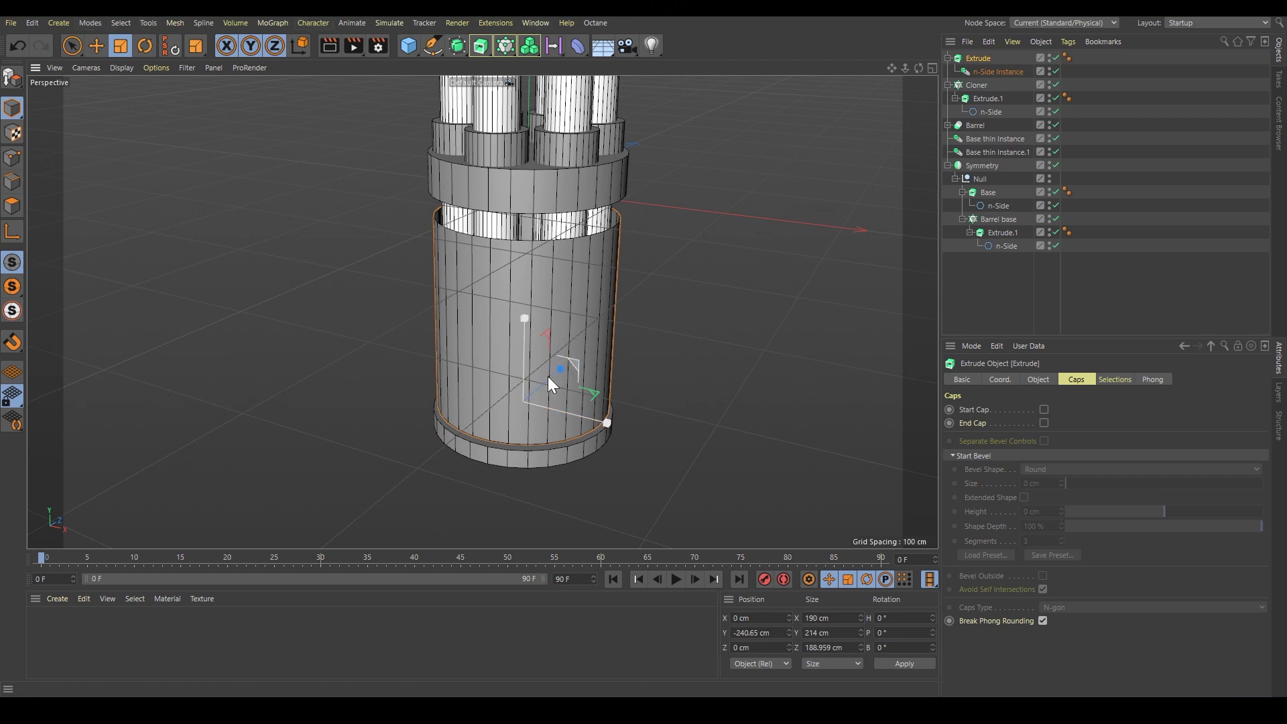
{"action": "key", "text": "shift+c"}
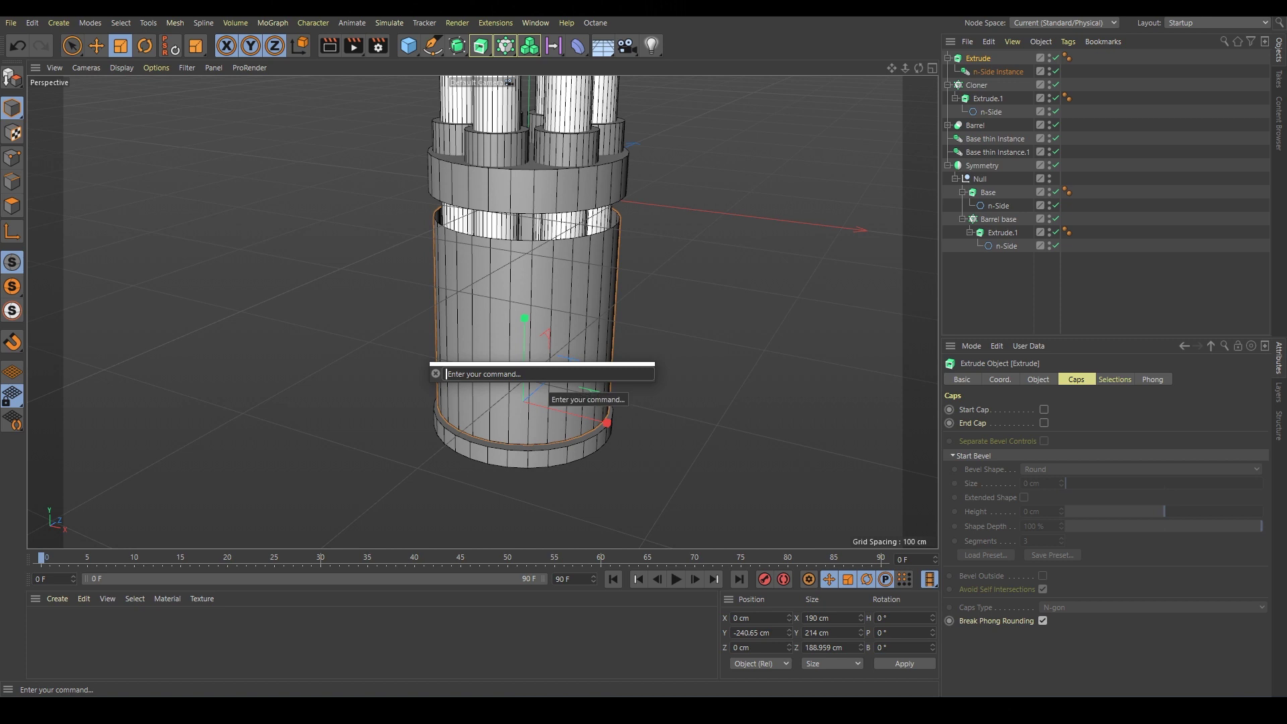
{"action": "type", "text": "cloth"}
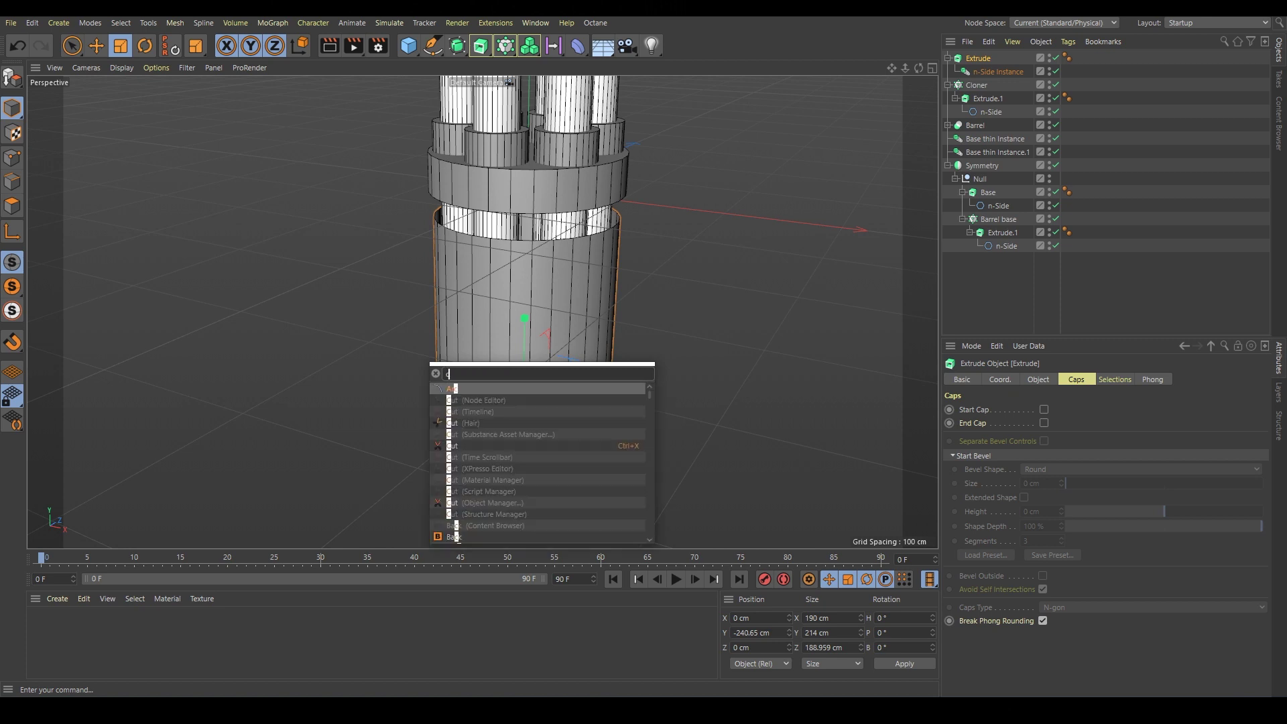
{"action": "key", "text": "Down"}
{"action": "key", "text": "Down"}
{"action": "key", "text": "Down"}
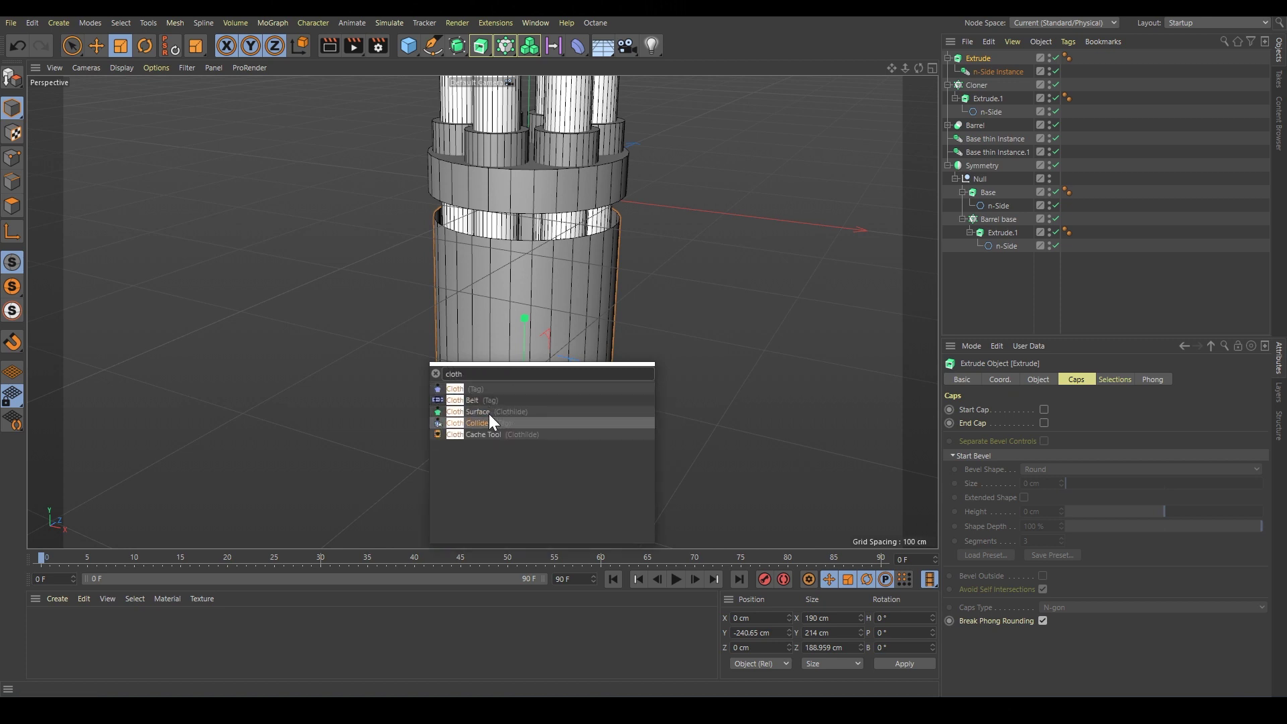
{"action": "left_click", "coordinate": [489, 410]}
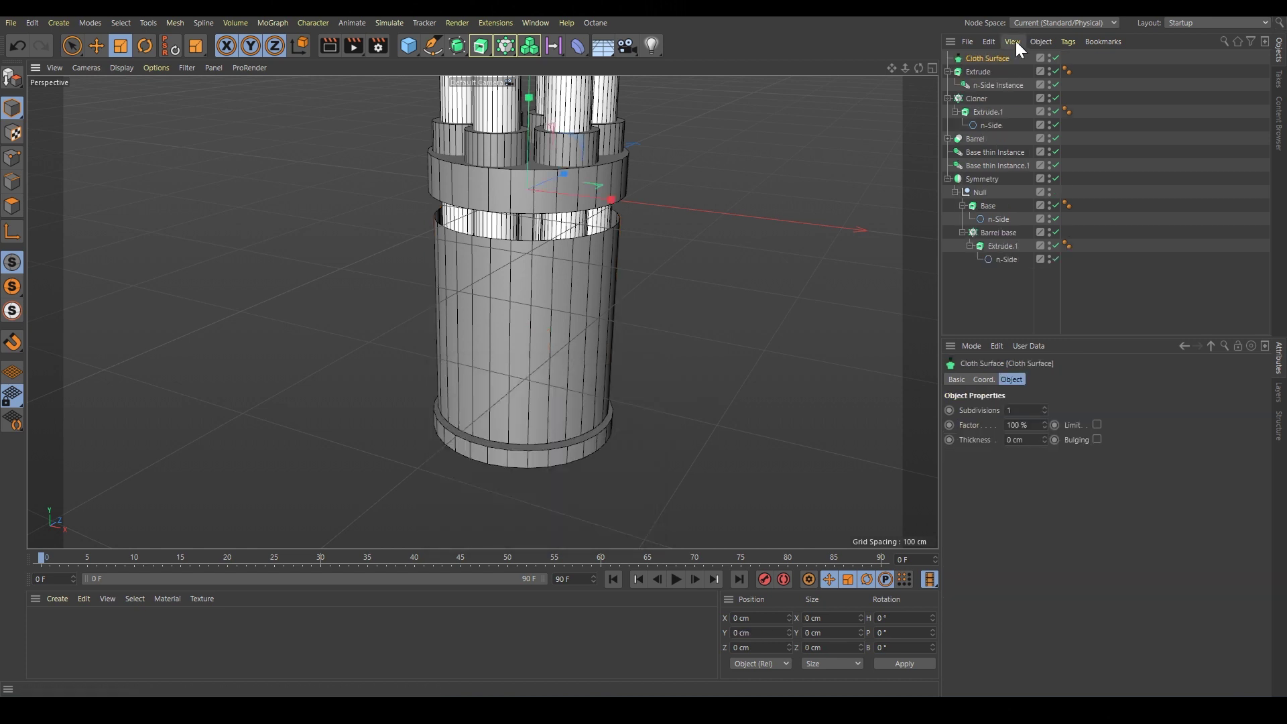
{"action": "left_click_drag", "start_coordinate": [988, 59], "coordinate": [991, 61]}
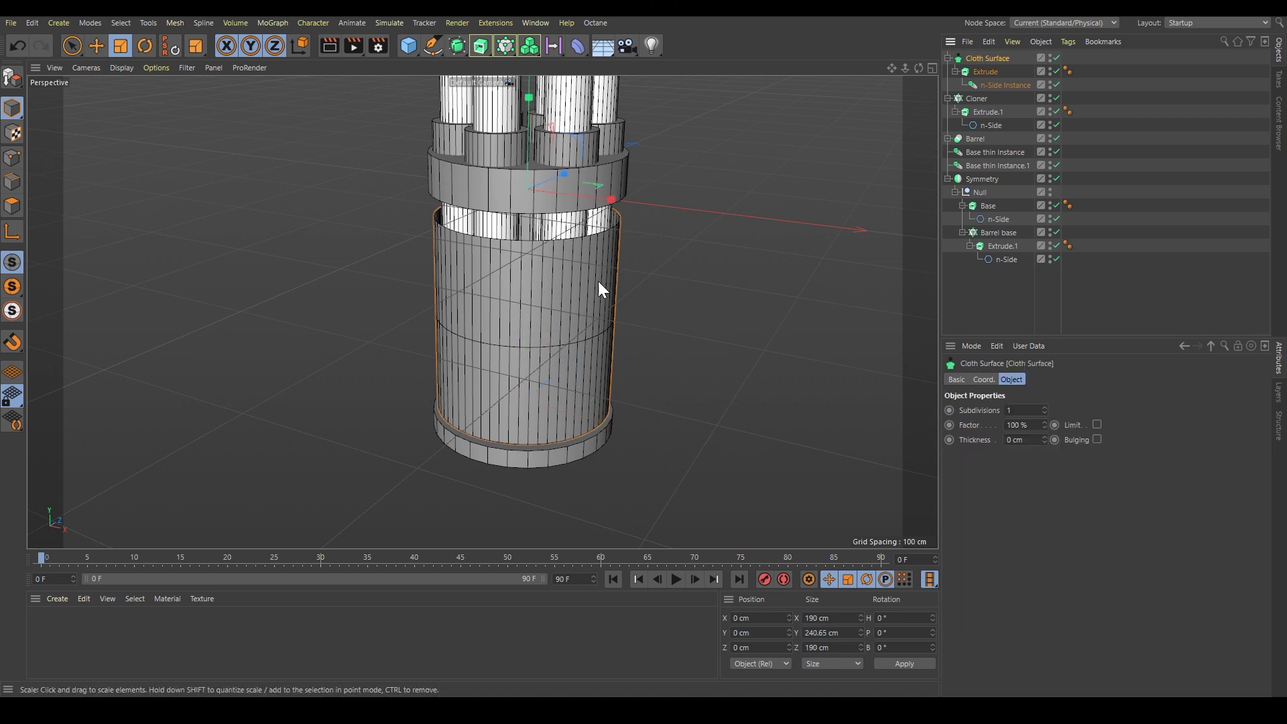
Step: Set the Cloth Surface to 0 subdivisions and a thickness of -10 cm
{"action": "left_click", "coordinate": [1044, 411]}
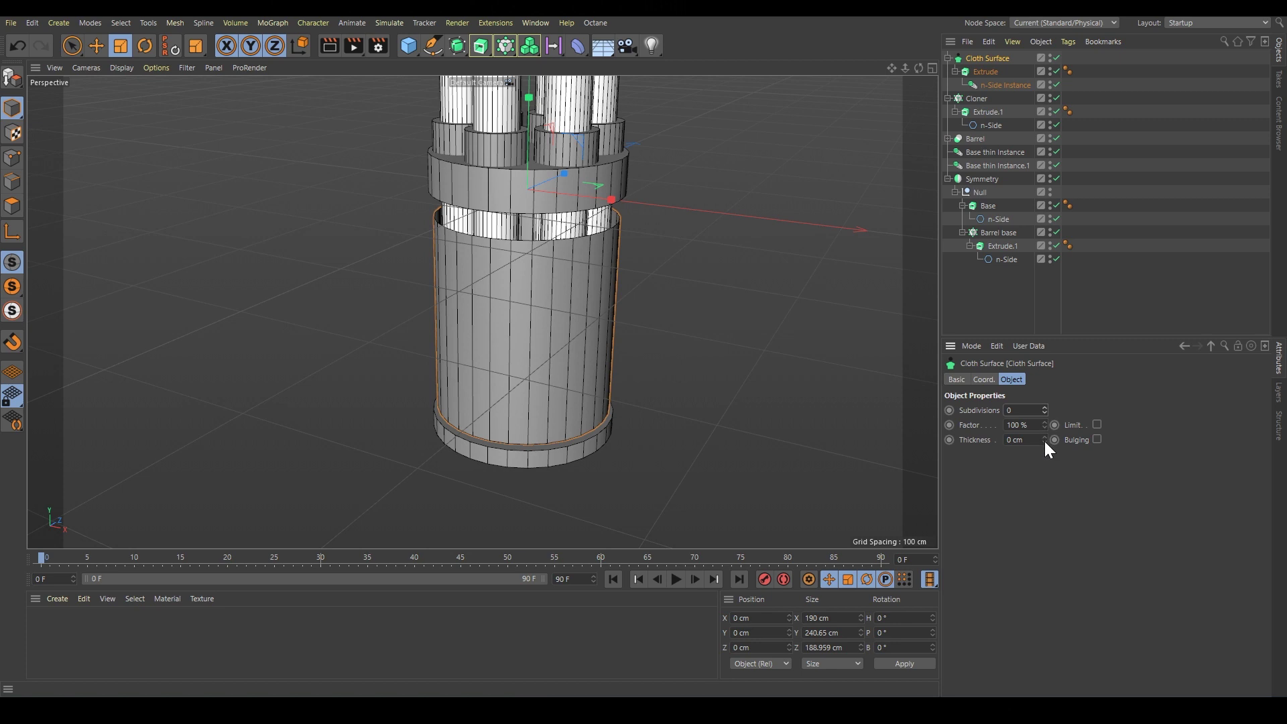
{"action": "left_click_drag", "start_coordinate": [1045, 441], "coordinate": [1045, 441]}
{"action": "left_click", "coordinate": [1045, 441]}
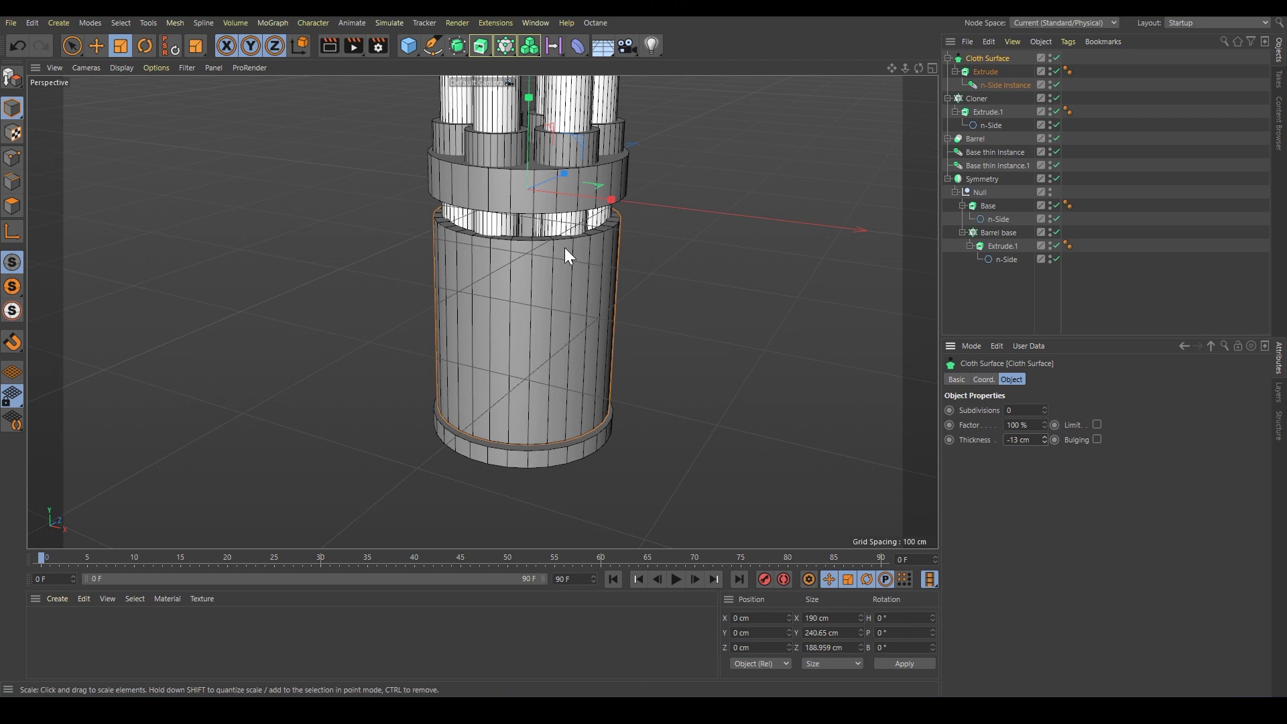
{"action": "left_click_drag", "start_coordinate": [565, 247], "coordinate": [781, 273], "text": "alt"}
{"action": "scroll", "coordinate": [560, 234], "scroll_direction": "up", "scroll_amount": 5}
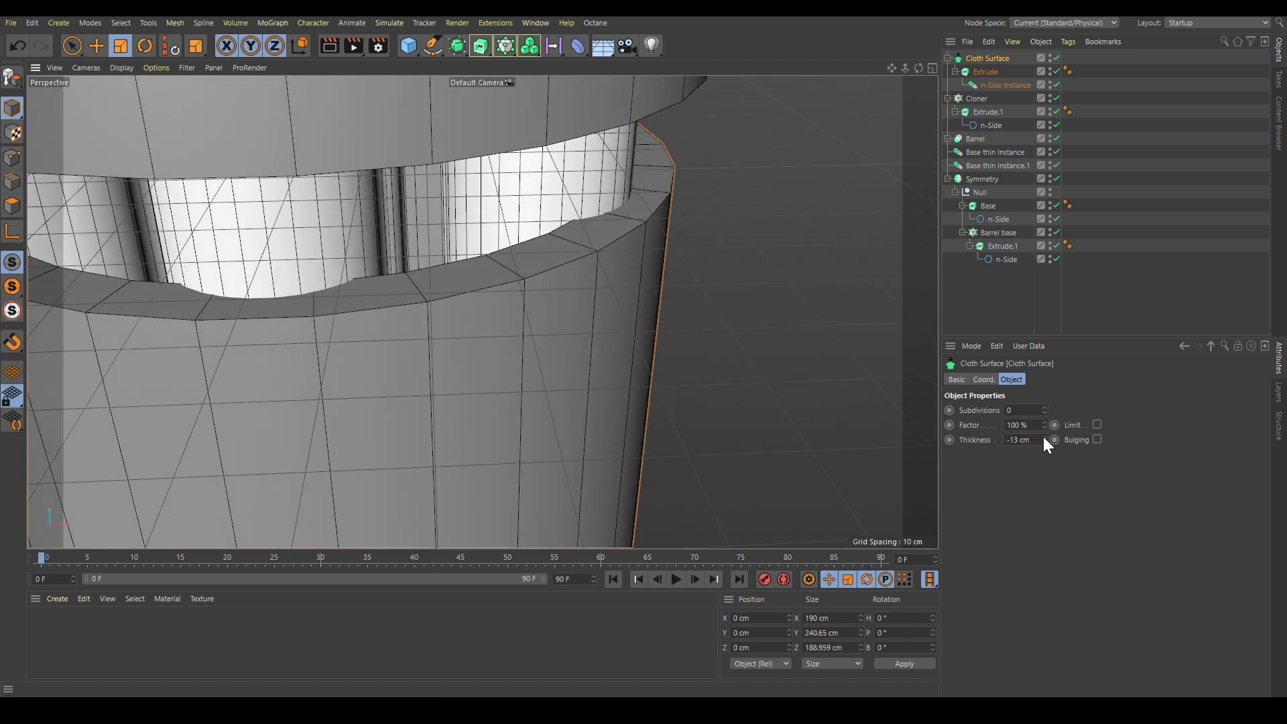
{"action": "left_click_drag", "start_coordinate": [1044, 437], "coordinate": [1045, 436]}
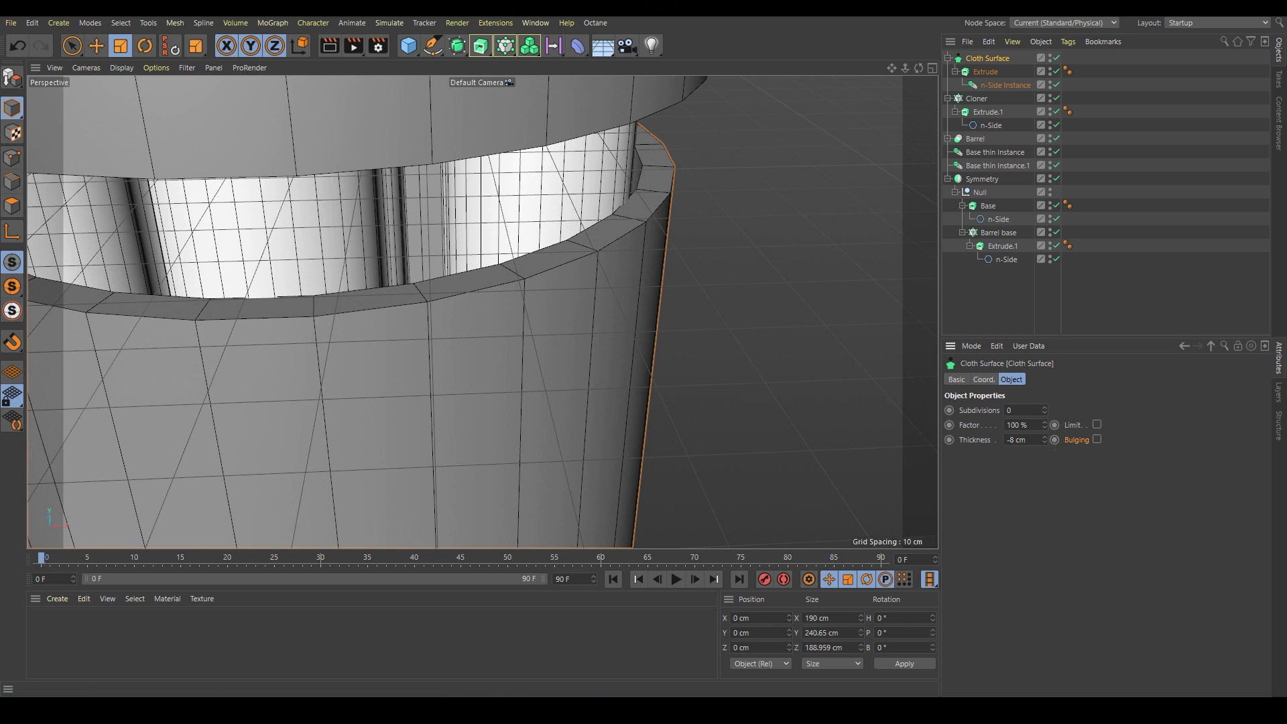
{"action": "left_click", "coordinate": [1044, 442]}
{"action": "left_click", "coordinate": [1045, 441]}
{"action": "scroll", "coordinate": [440, 358], "scroll_direction": "down", "scroll_amount": 10}
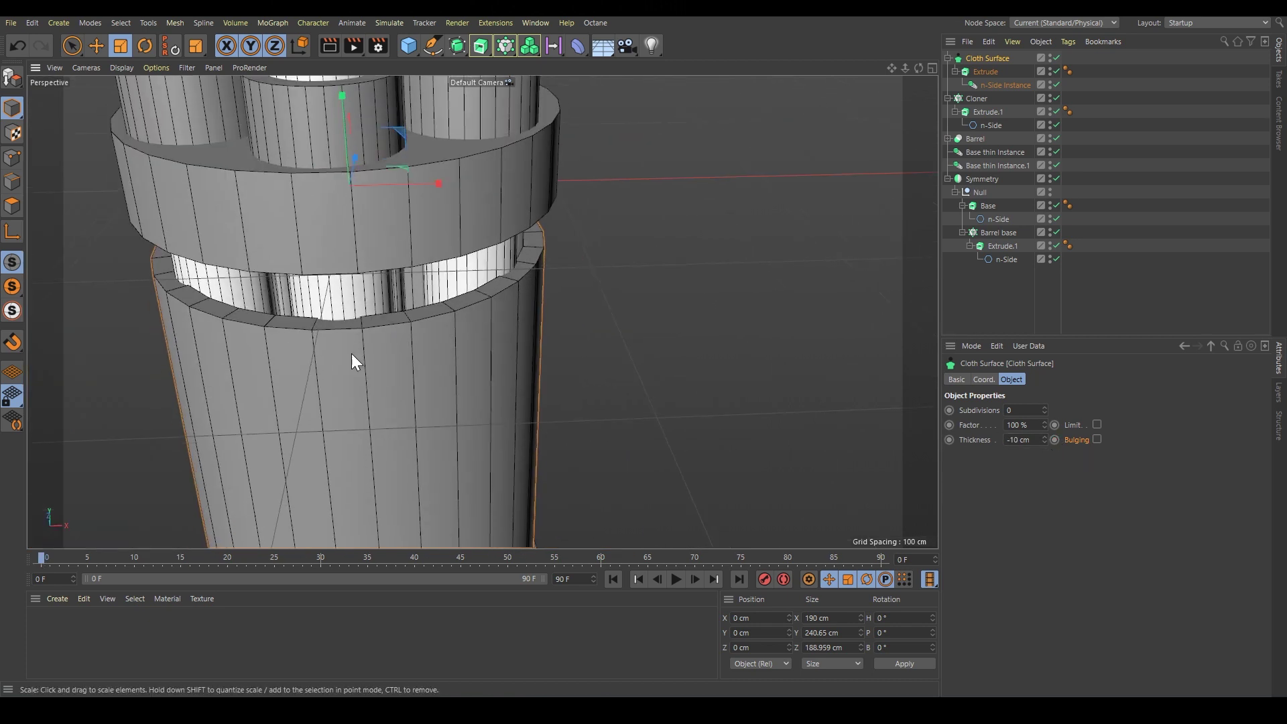
Step: Add a cube overlapping the housing's negative X side, about 200 x 450 x 325 cm, centred near X -140.6, Y -166.5 cm
{"action": "left_click_drag", "start_coordinate": [264, 226], "coordinate": [487, 287], "text": "alt"}
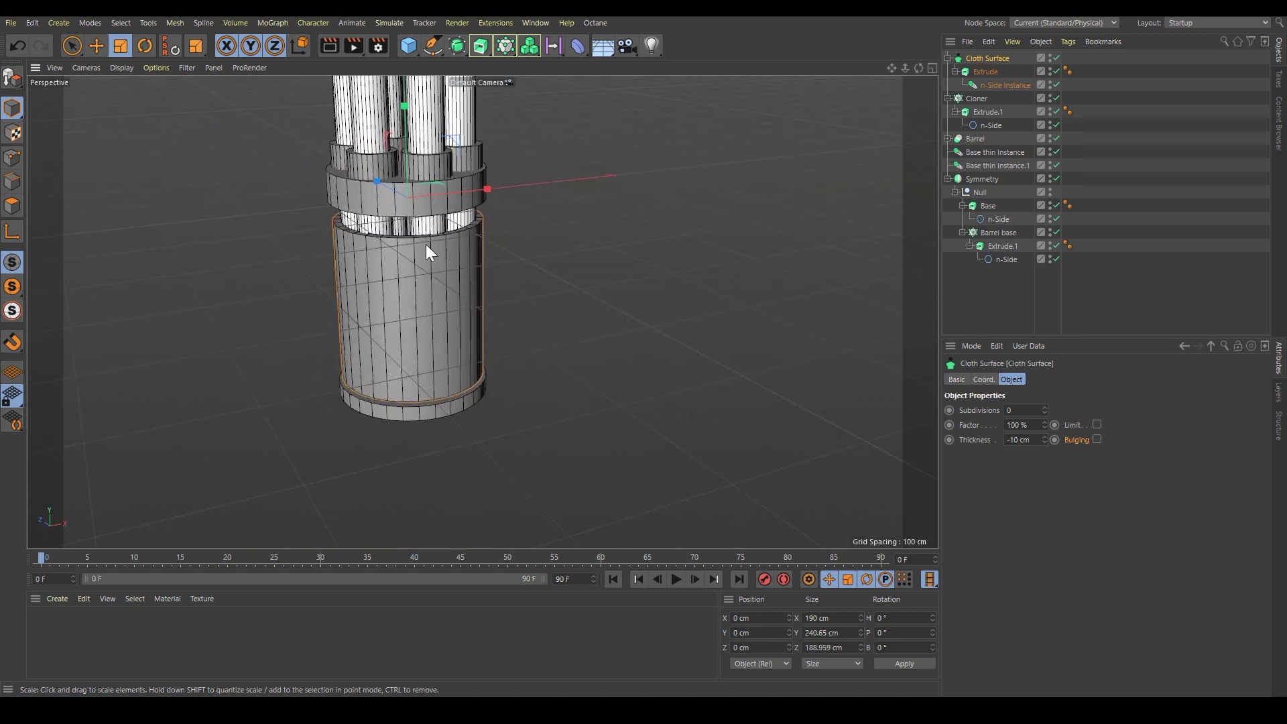
{"action": "left_click_drag", "start_coordinate": [364, 317], "coordinate": [464, 311], "text": "alt"}
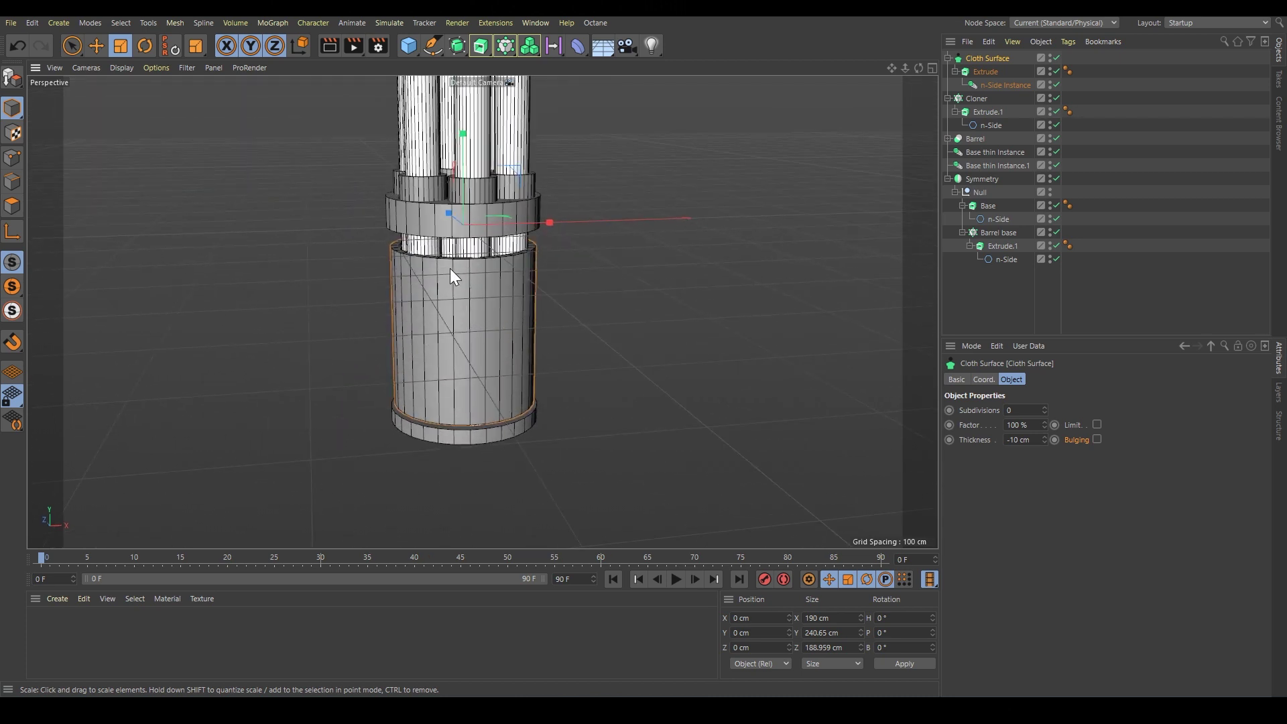
{"action": "left_click_drag", "start_coordinate": [449, 269], "coordinate": [495, 291], "text": "alt"}
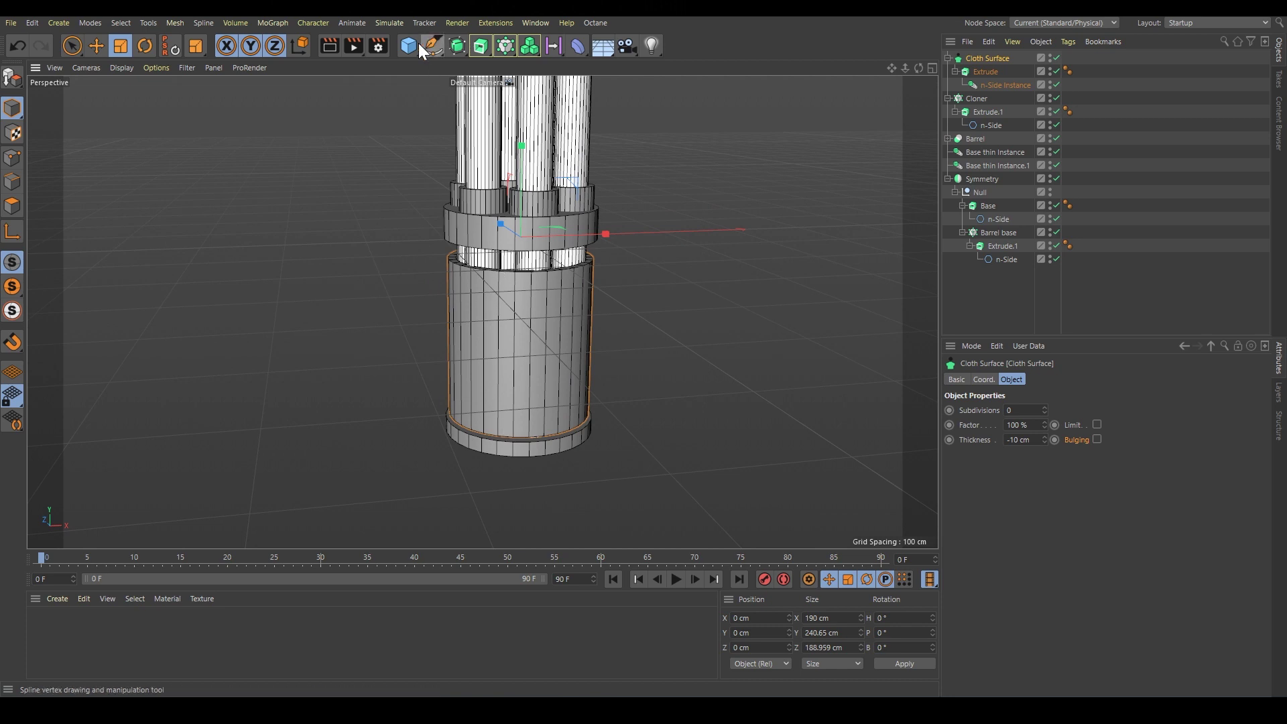
{"action": "middle_click", "coordinate": [546, 310]}
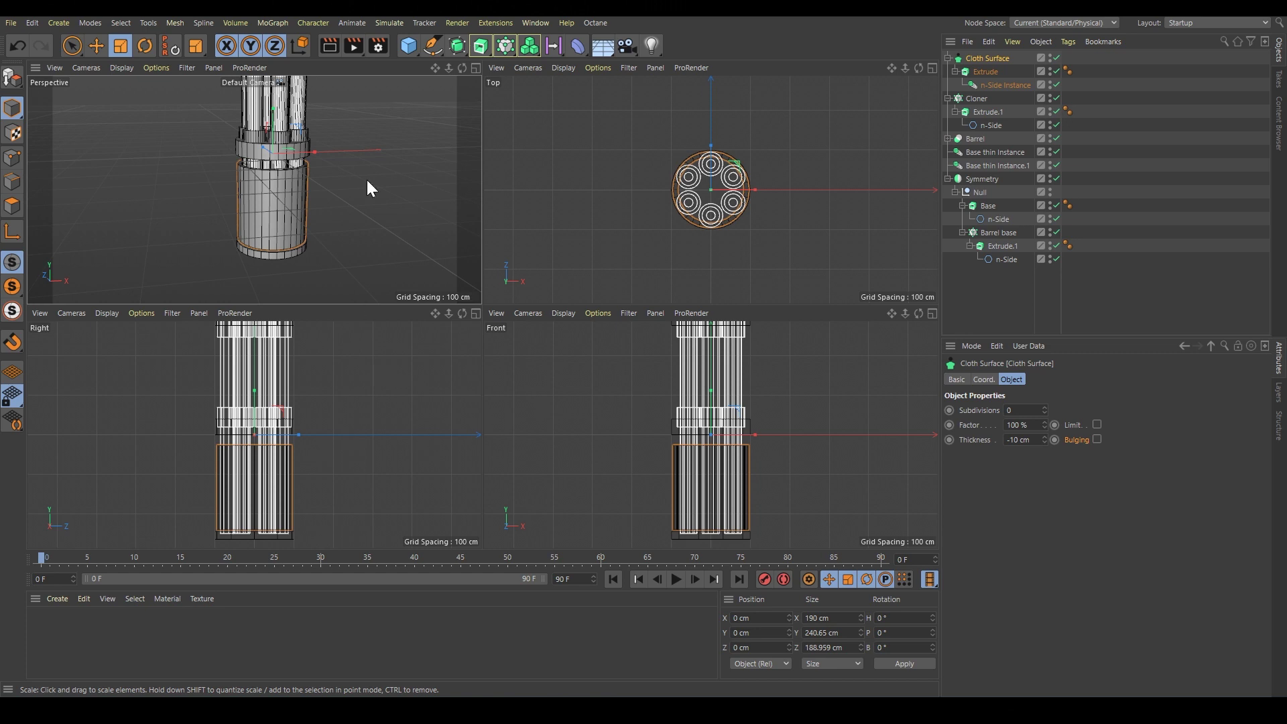
{"action": "left_click", "coordinate": [406, 46]}
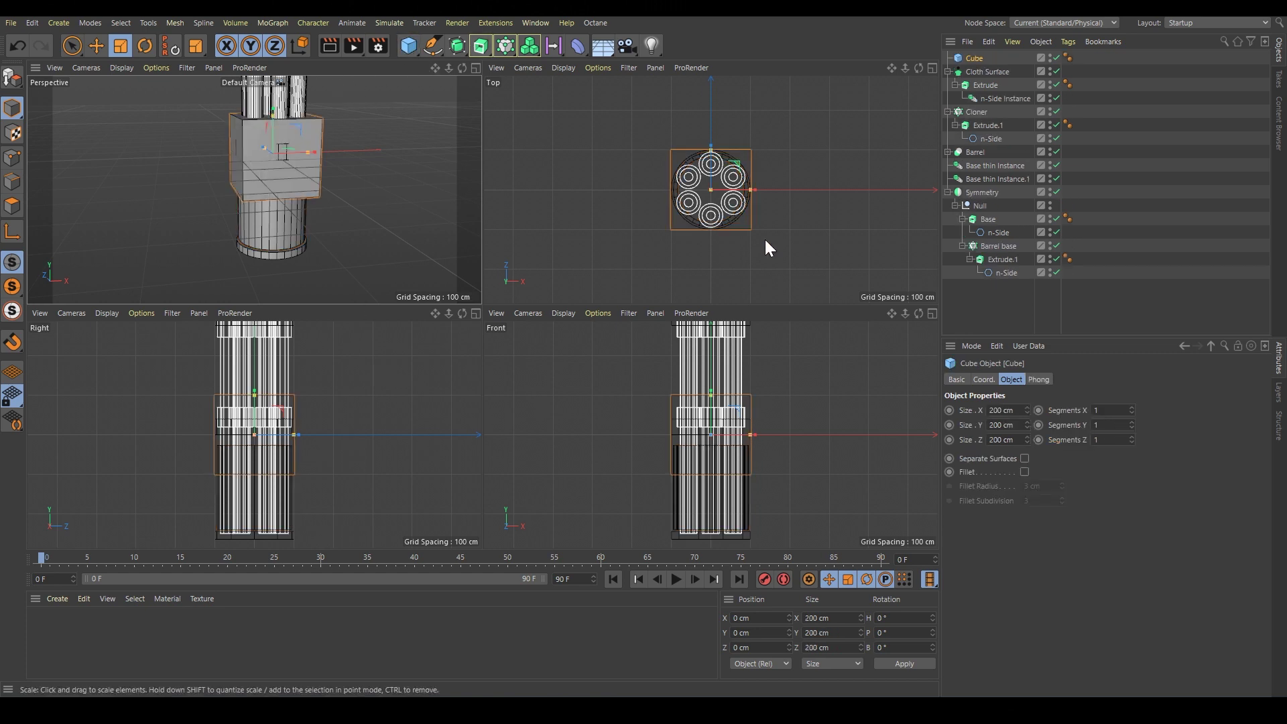
{"action": "key", "text": "e"}
{"action": "left_click_drag", "start_coordinate": [744, 190], "coordinate": [655, 125]}
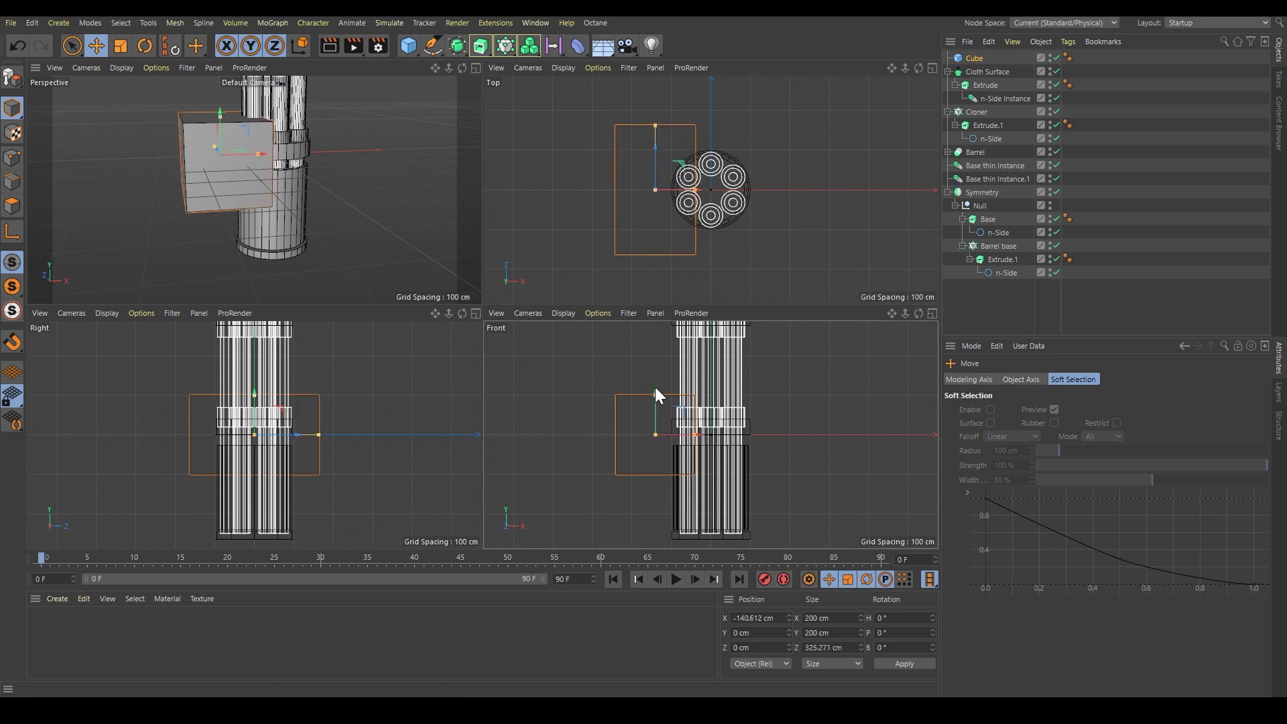
{"action": "left_click_drag", "start_coordinate": [655, 388], "coordinate": [669, 464]}
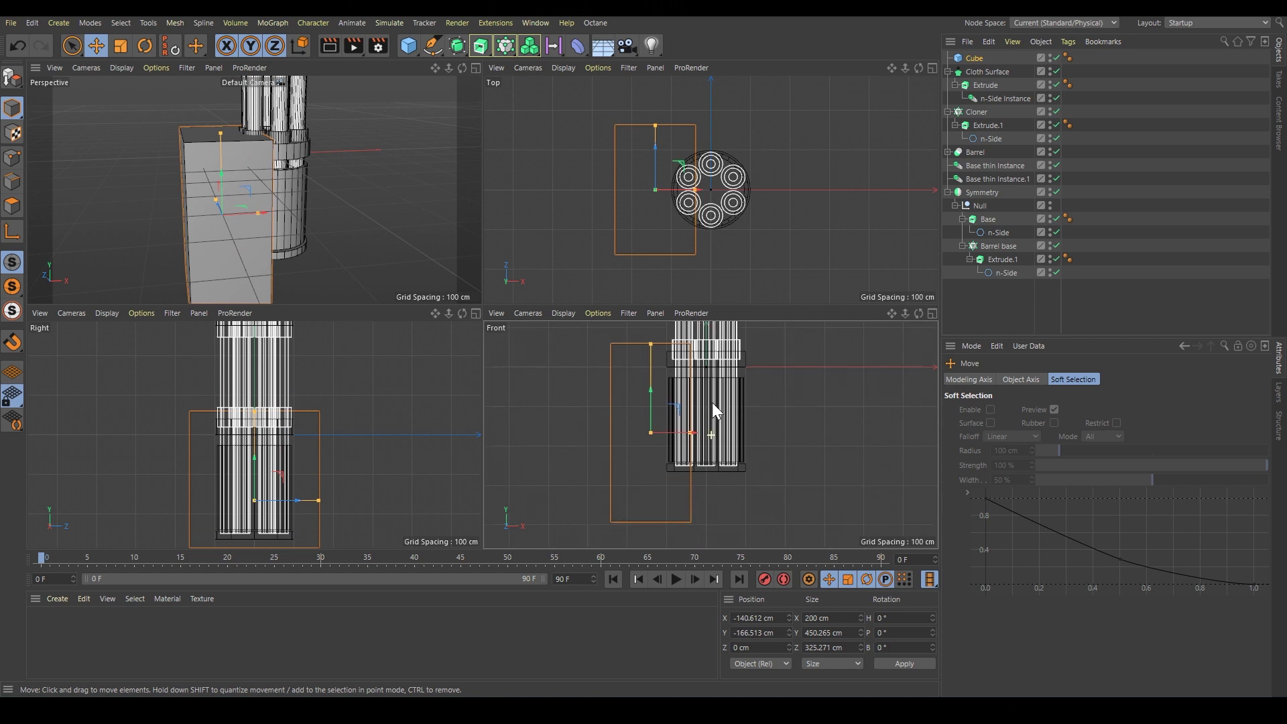
{"action": "middle_click_drag", "start_coordinate": [712, 403], "coordinate": [709, 386], "text": "alt"}
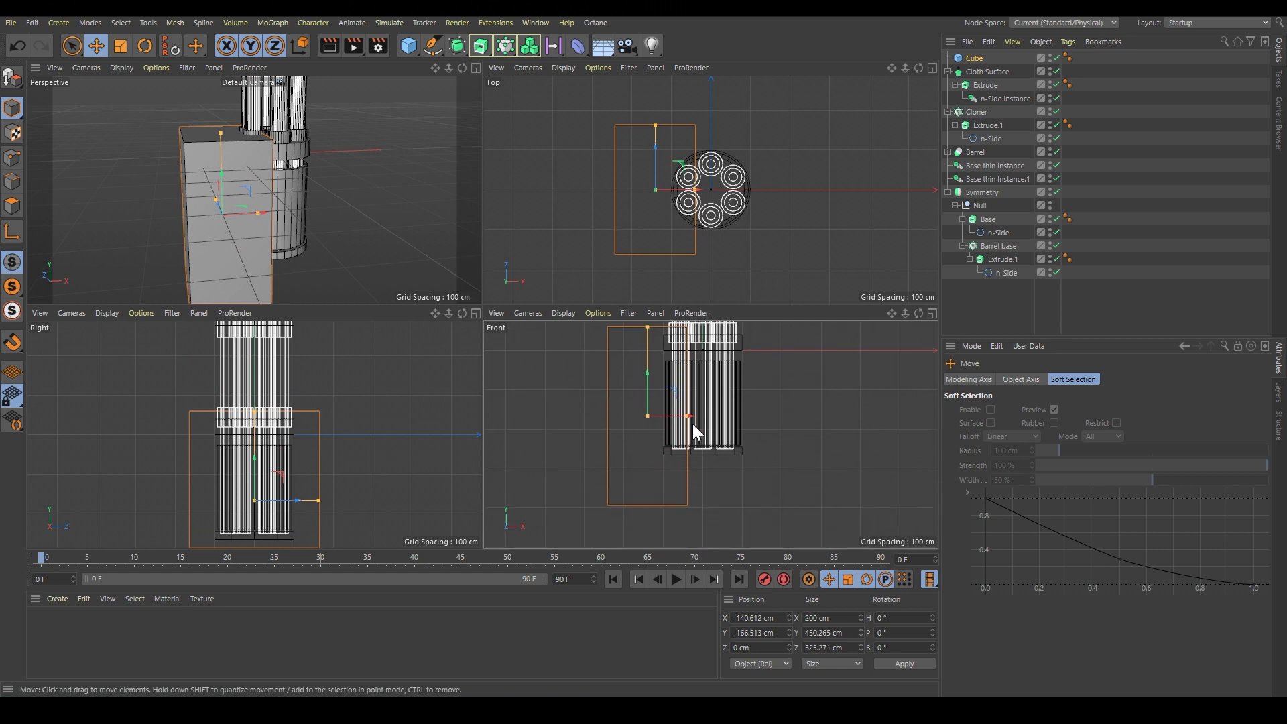
Step: Add a Boole object containing the Cloth Surface first and the cube second, subtracting the cube from the housing
{"action": "left_click", "coordinate": [458, 45]}
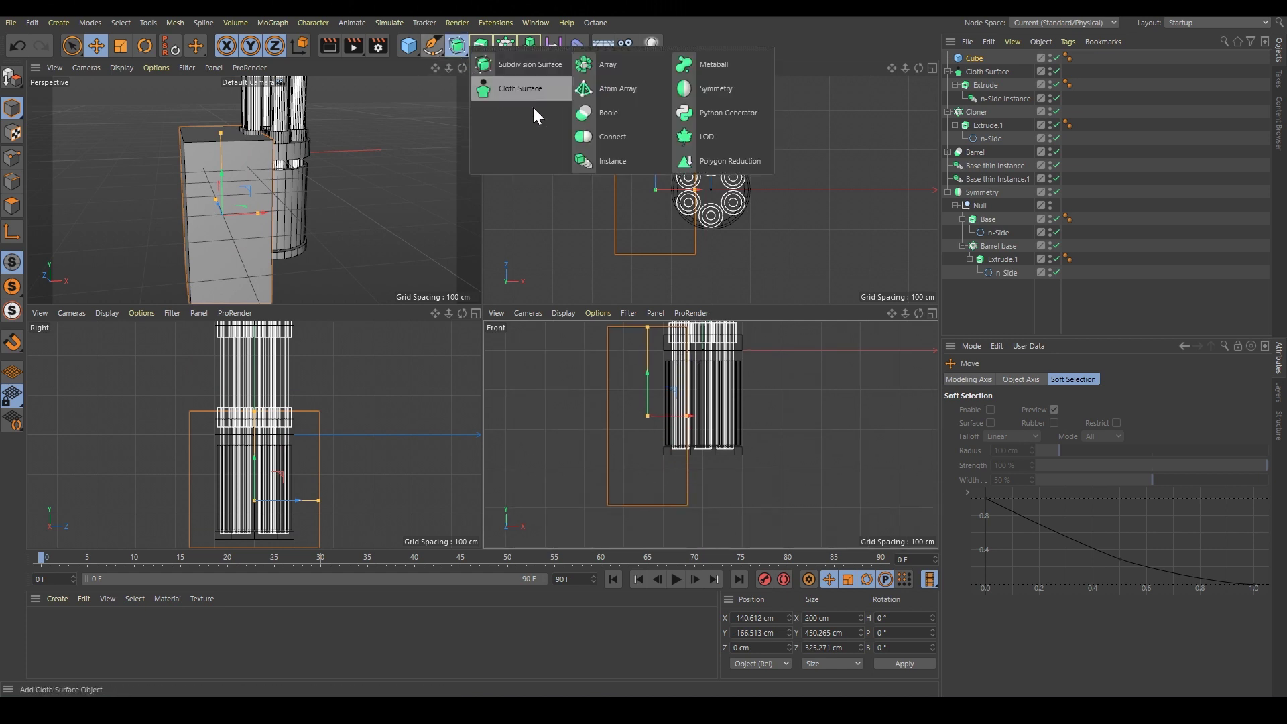
{"action": "left_click", "coordinate": [616, 115]}
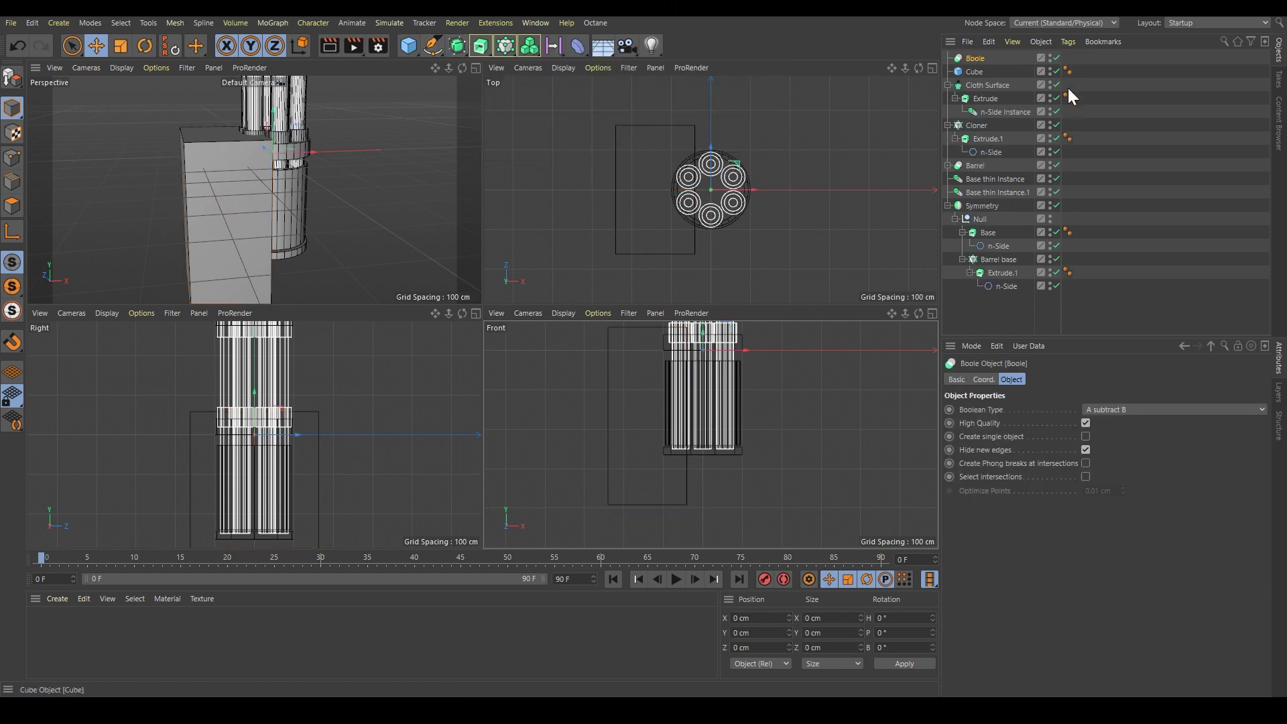
{"action": "left_click", "coordinate": [972, 84]}
{"action": "left_click", "coordinate": [948, 84]}
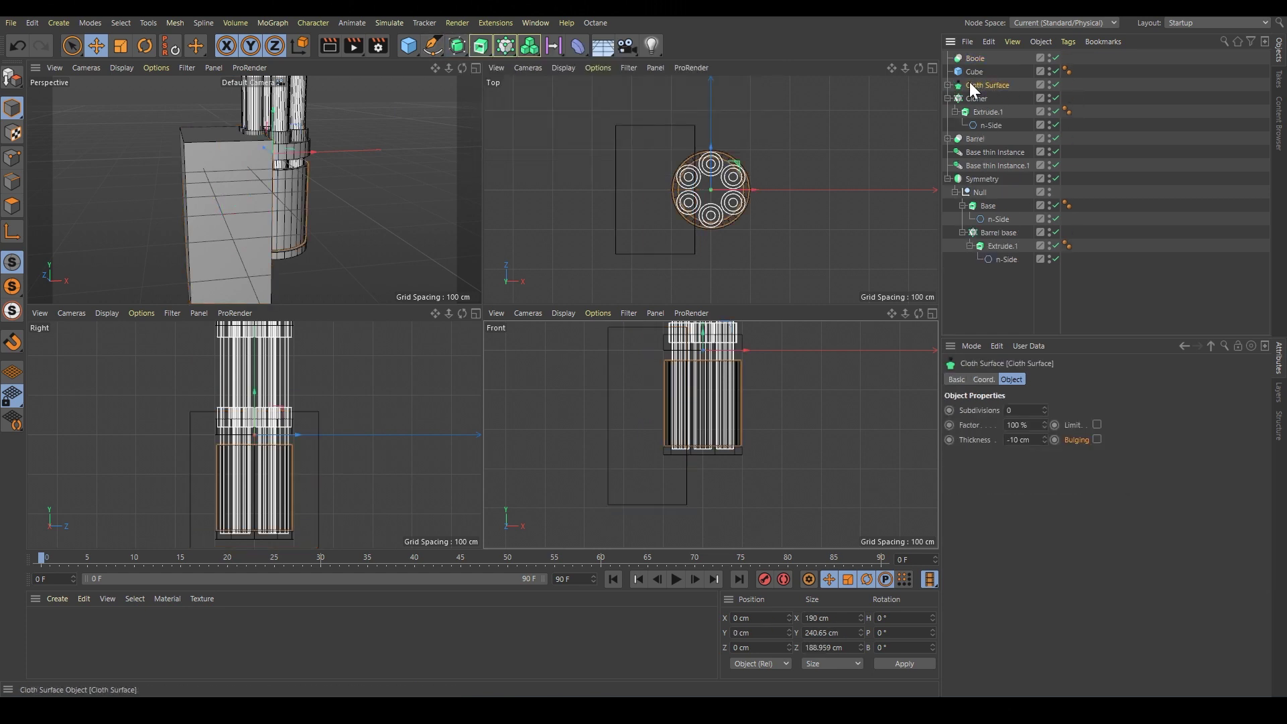
{"action": "left_click_drag", "start_coordinate": [970, 82], "coordinate": [976, 58]}
{"action": "left_click", "coordinate": [977, 59]}
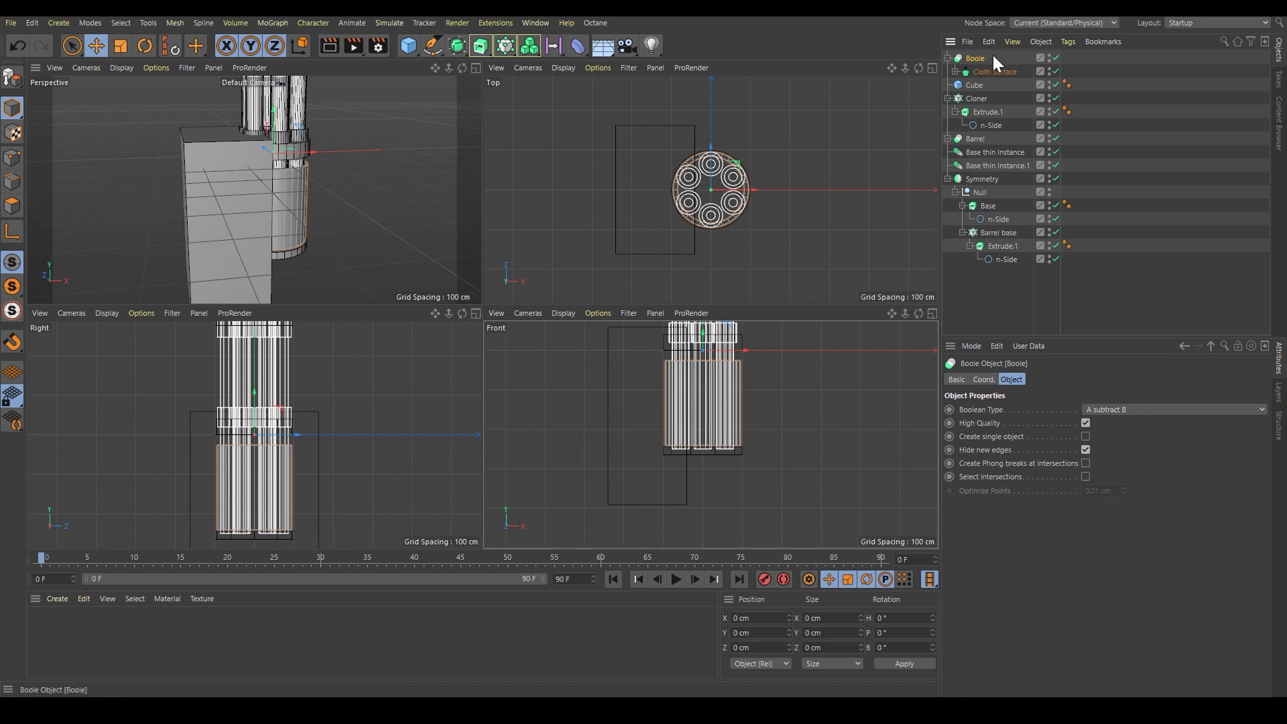
{"action": "left_click_drag", "start_coordinate": [973, 83], "coordinate": [988, 76]}
Step: Maximise the perspective view and switch its display to Gouraud Shading without wireframe lines
{"action": "left_click_drag", "start_coordinate": [331, 228], "coordinate": [401, 206], "text": "alt"}
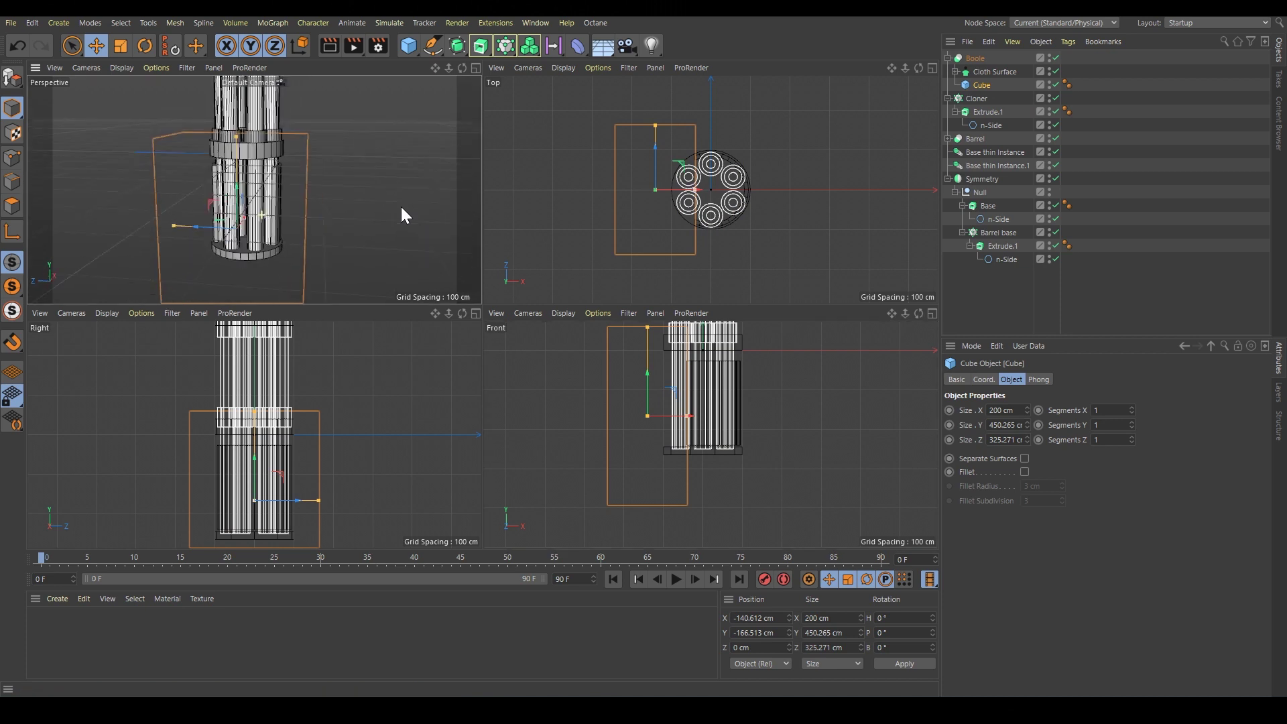
{"action": "middle_click", "coordinate": [401, 208]}
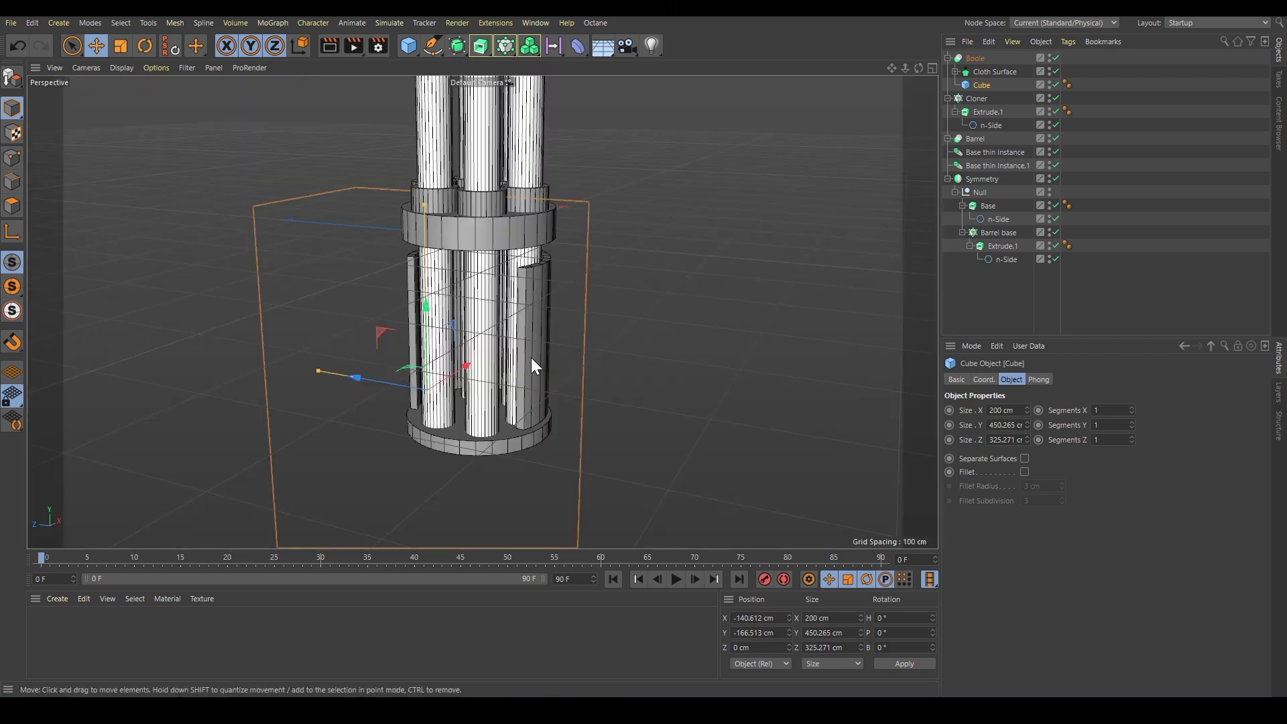
{"action": "key", "text": "n"}
{"action": "key", "text": "a"}
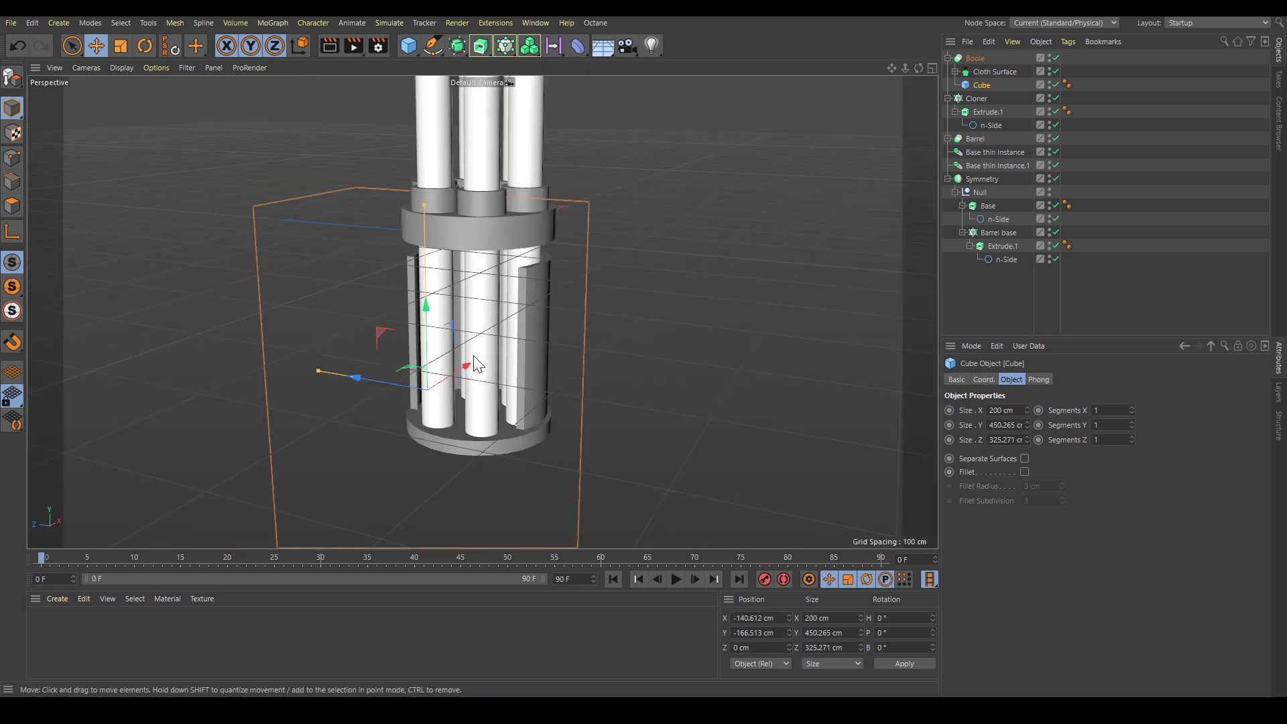
Step: Move the cutting cube further into the housing along X, to about X -115.4 cm
{"action": "scroll", "coordinate": [520, 328], "scroll_direction": "up", "scroll_amount": 2}
{"action": "mouse_move", "coordinate": [520, 328]}
{"action": "left_mouse_down", "text": "alt"}
{"action": "mouse_move", "coordinate": [660, 324]}
{"action": "mouse_move", "coordinate": [488, 344]}
{"action": "mouse_move", "coordinate": [499, 338]}
{"action": "left_mouse_up", "text": "alt"}
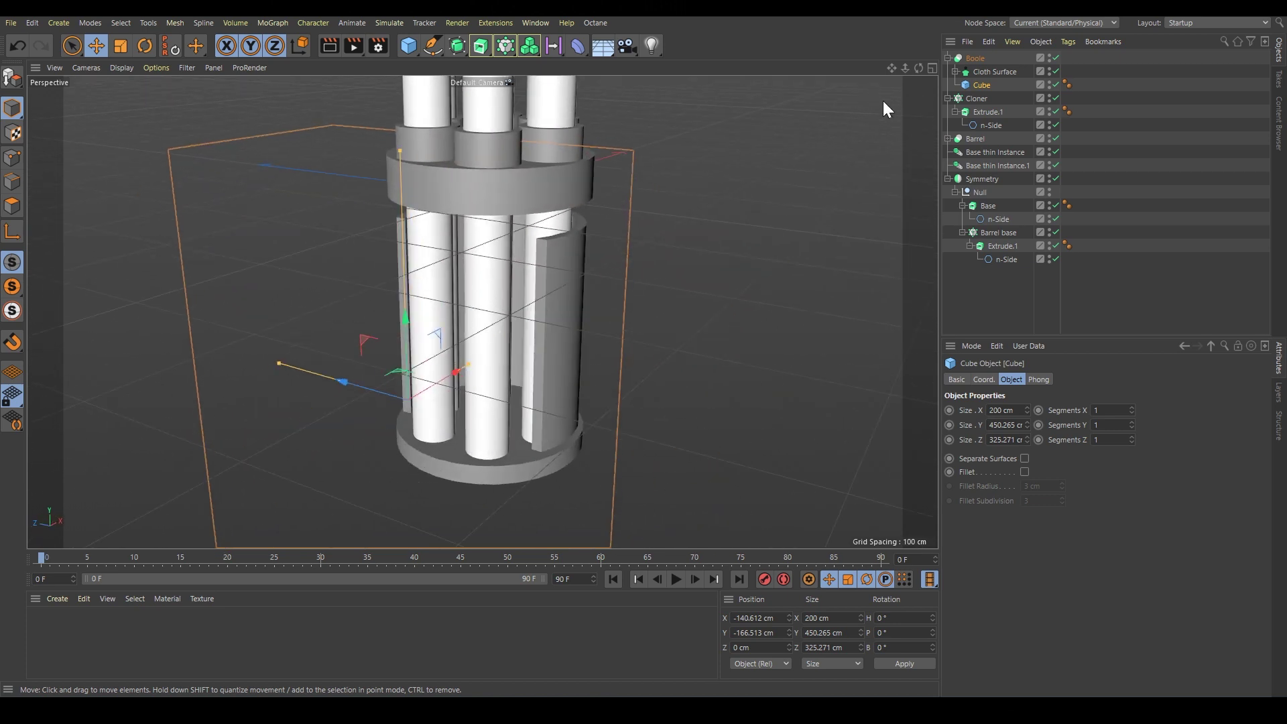
{"action": "key", "text": "e"}
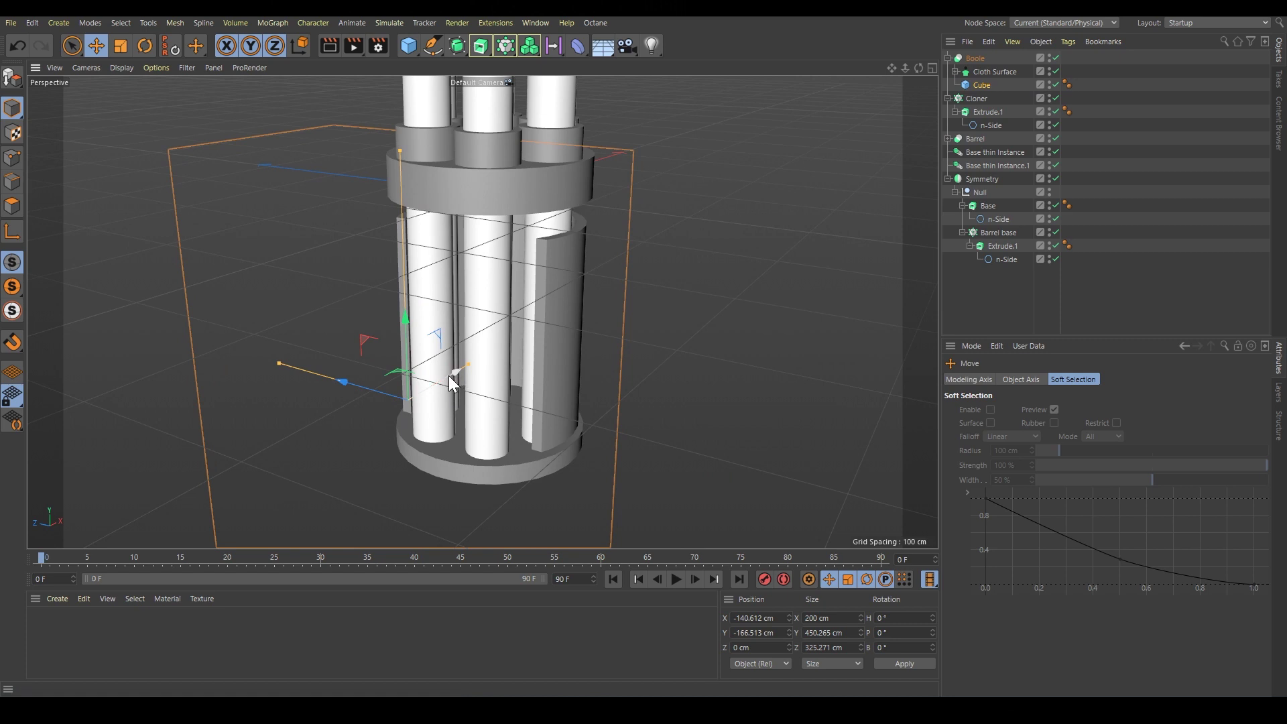
{"action": "mouse_move", "coordinate": [448, 375]}
{"action": "left_mouse_down"}
{"action": "mouse_move", "coordinate": [424, 397]}
{"action": "mouse_move", "coordinate": [474, 384]}
{"action": "mouse_move", "coordinate": [465, 377]}
{"action": "left_mouse_up"}
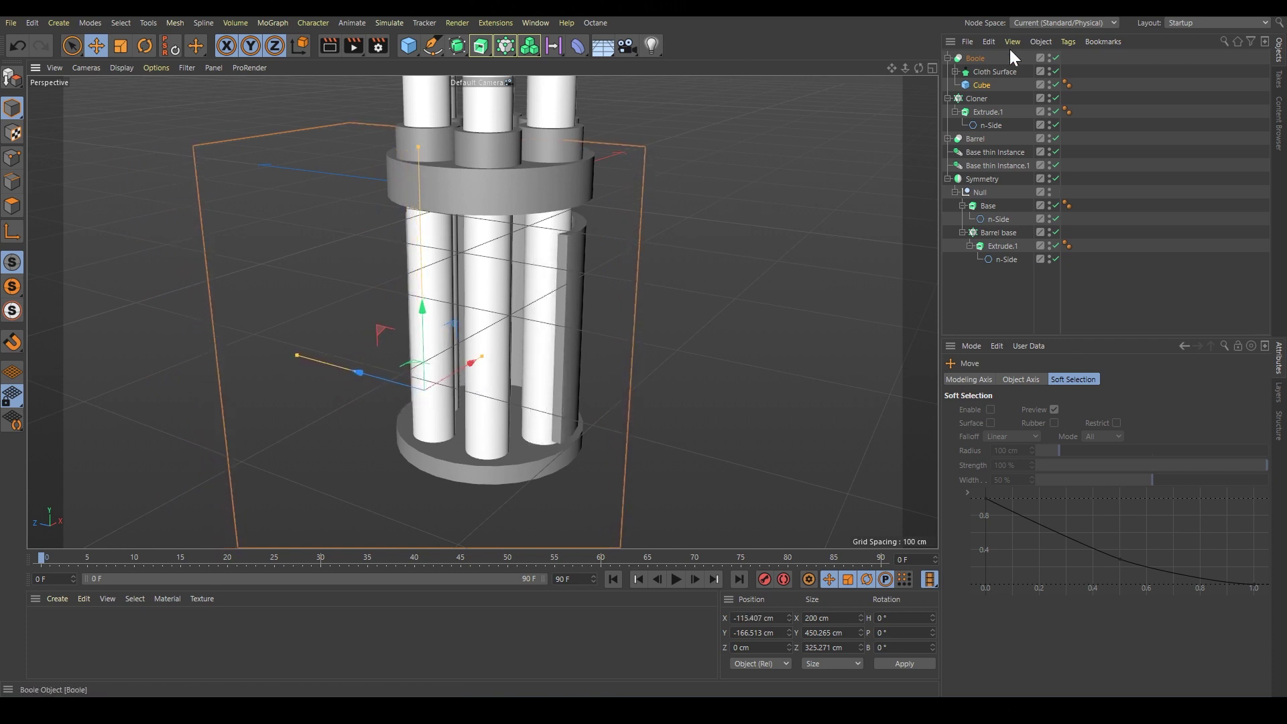
Step: Lower the n-Side Instance inside the Boole's Extrude to about Y -8.76 cm so the housing meets the thin base
{"action": "left_click", "coordinate": [978, 56]}
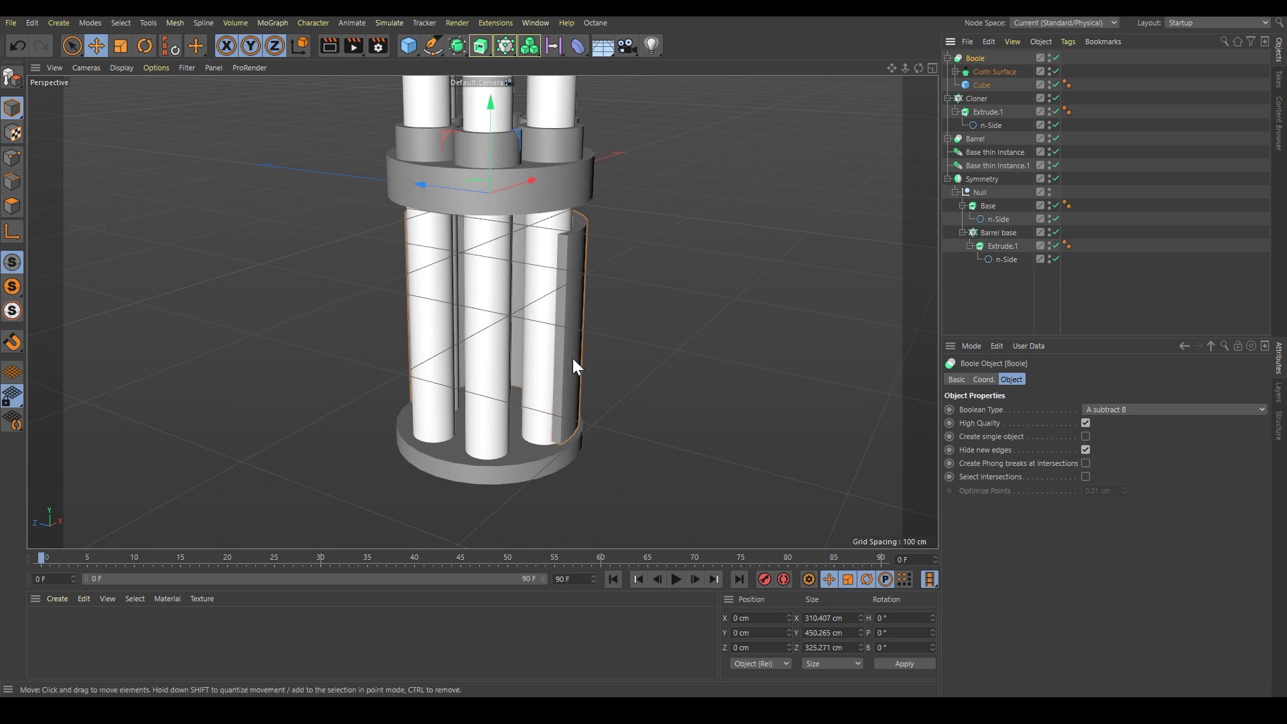
{"action": "key", "text": "e"}
{"action": "left_click_drag", "start_coordinate": [481, 348], "coordinate": [492, 319], "text": "alt"}
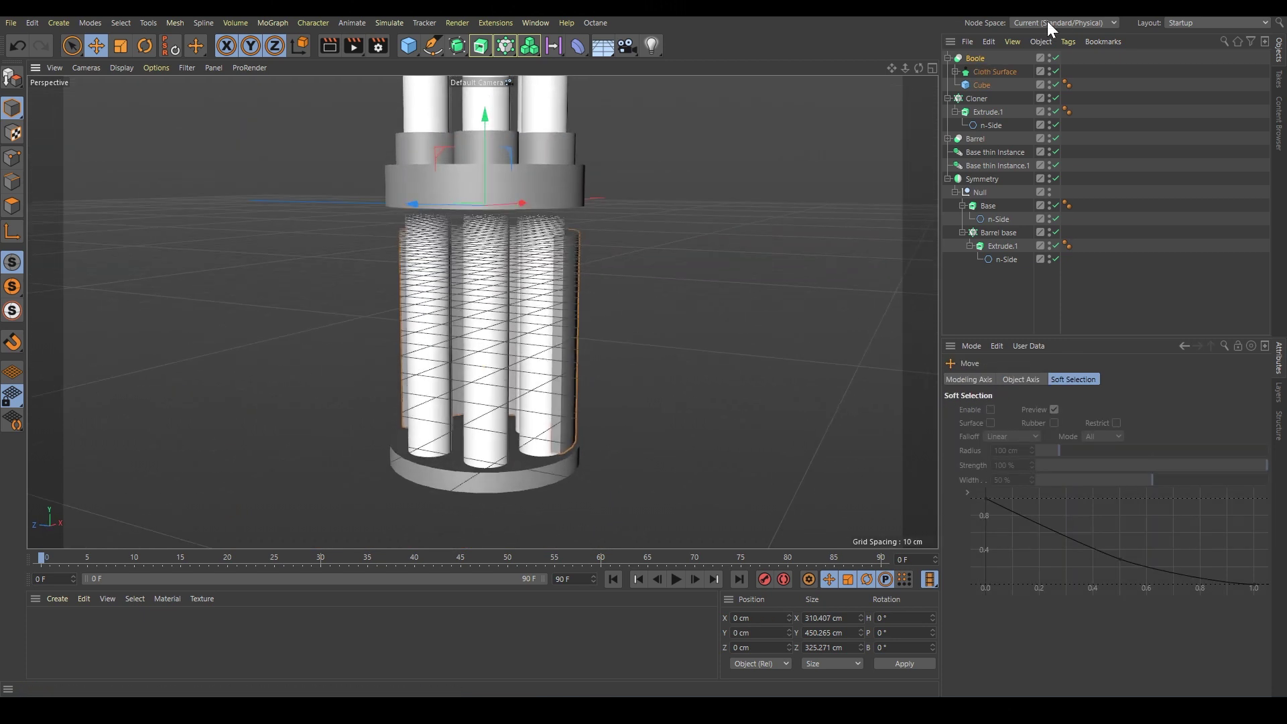
{"action": "left_click", "coordinate": [955, 71]}
{"action": "left_click", "coordinate": [1004, 99]}
{"action": "left_click", "coordinate": [1004, 98]}
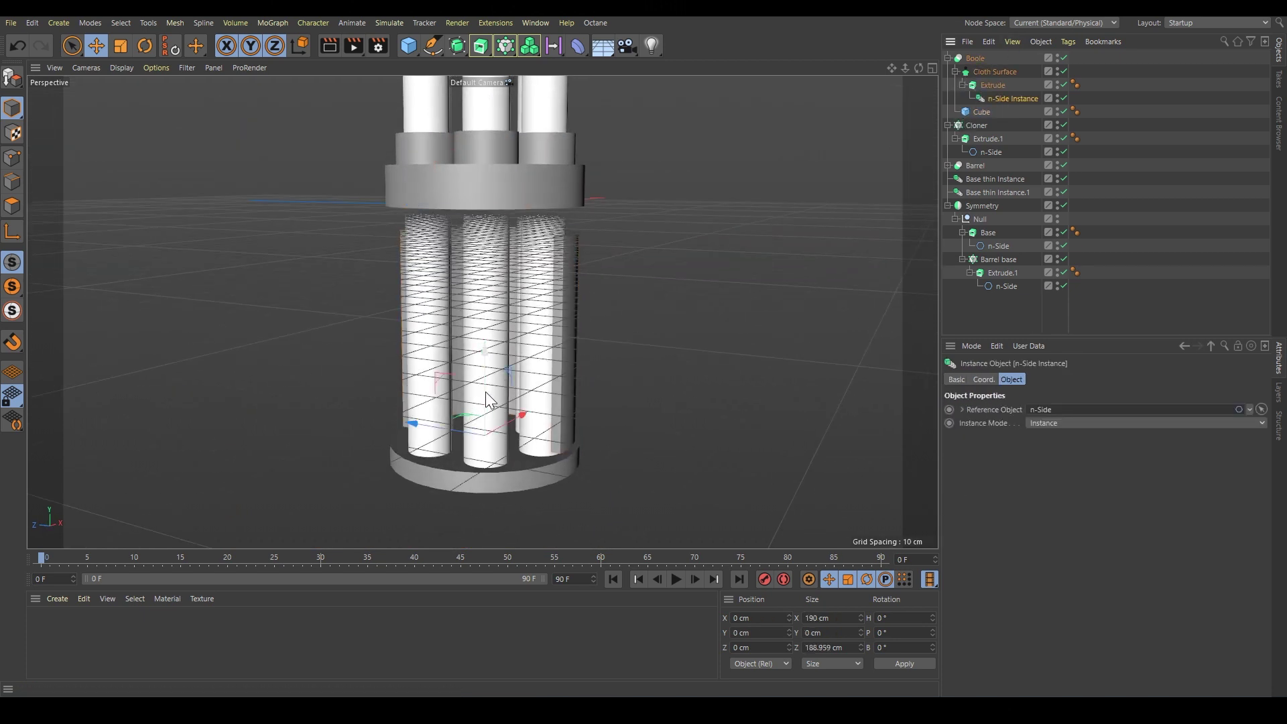
{"action": "left_click_drag", "start_coordinate": [488, 398], "coordinate": [490, 414]}
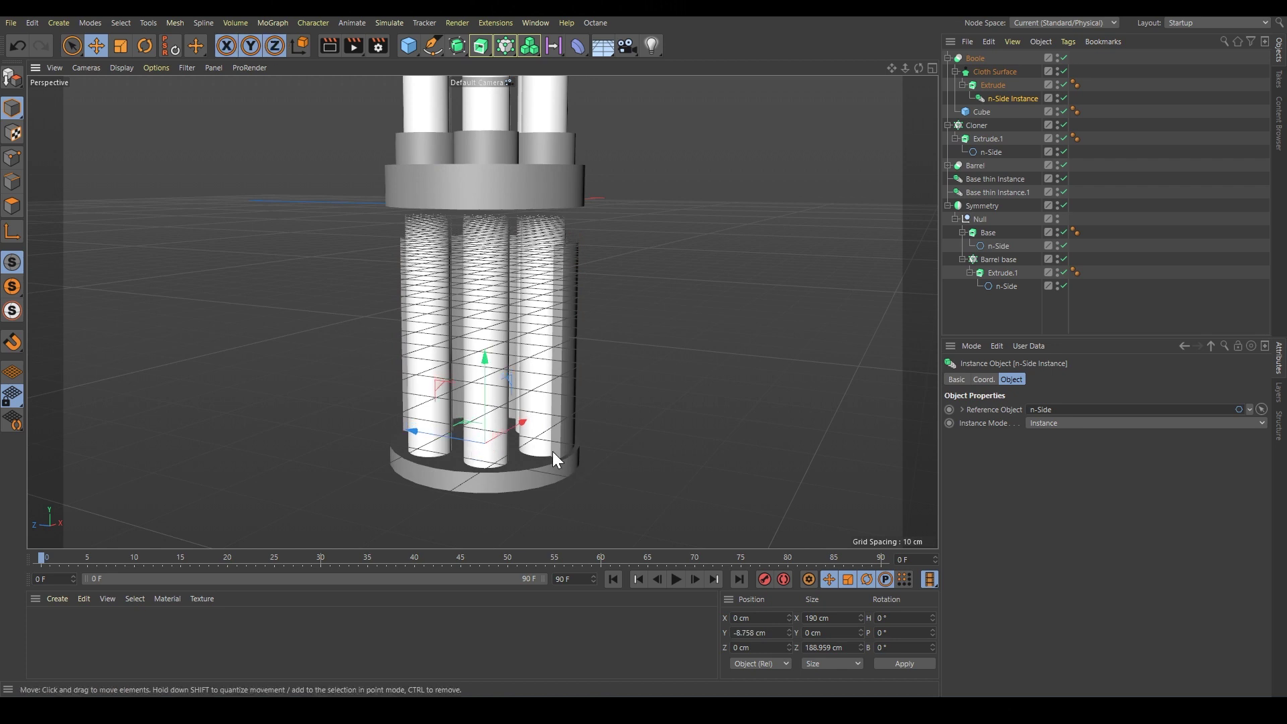
{"action": "left_click_drag", "start_coordinate": [569, 452], "coordinate": [610, 207], "text": "alt"}
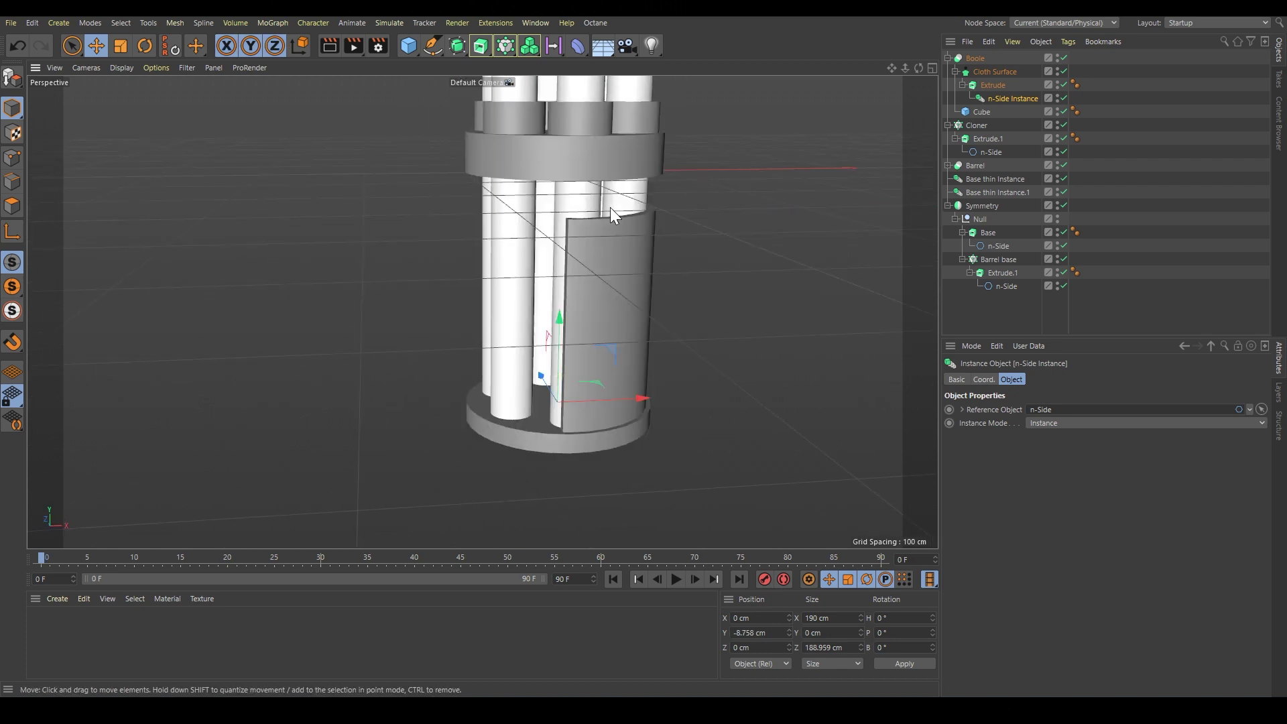
{"action": "left_click_drag", "start_coordinate": [560, 280], "coordinate": [519, 276], "text": "alt"}
{"action": "key", "text": "F5"}
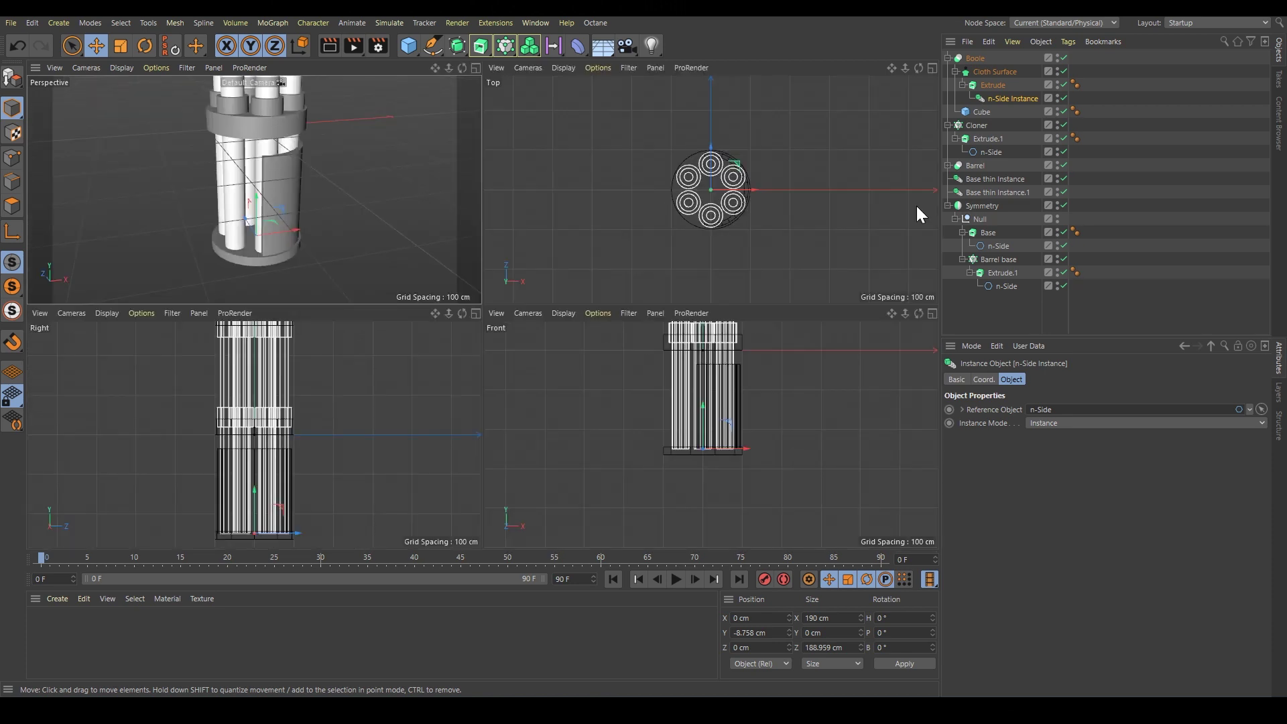
Step: Duplicate the cutting cube outside the Boole and tilt the copy to a B rotation of 35° in the front view
{"action": "left_click", "coordinate": [982, 111]}
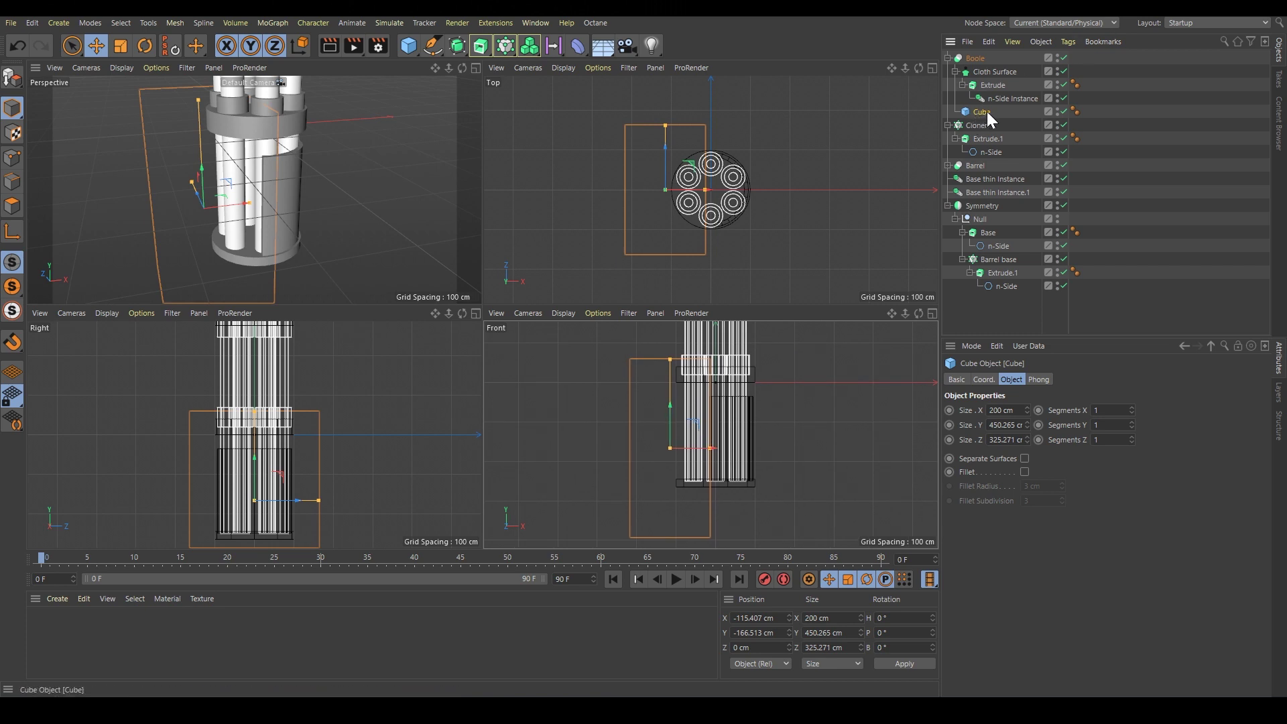
{"action": "left_click_drag", "start_coordinate": [987, 111], "coordinate": [979, 53], "text": "ctrl"}
{"action": "key", "text": "r"}
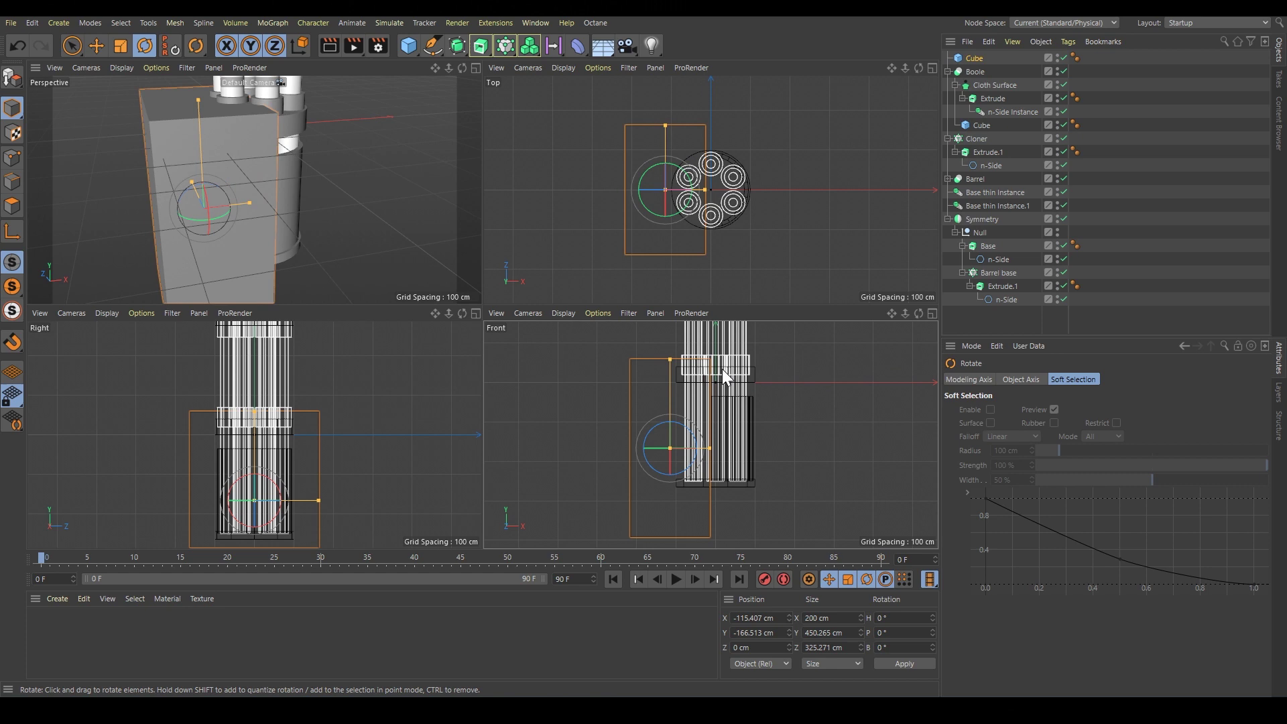
{"action": "left_click_drag", "start_coordinate": [722, 369], "coordinate": [767, 404]}
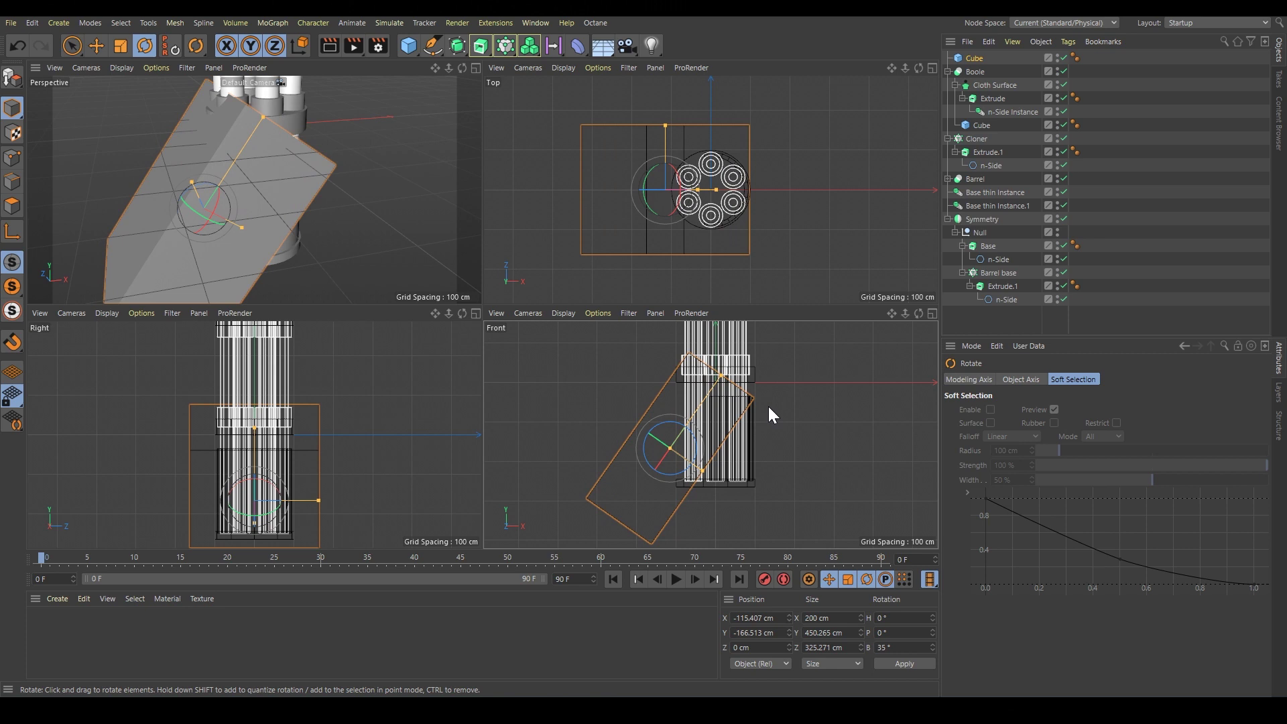
Step: Move the tilted cube over the housing's upper corner to about X -86.2 cm, Y -13.9 cm, and rotate it to B 40°
{"action": "key", "text": "e"}
{"action": "left_click_drag", "start_coordinate": [761, 413], "coordinate": [770, 396]}
{"action": "scroll", "coordinate": [769, 395], "scroll_direction": "up", "scroll_amount": 8}
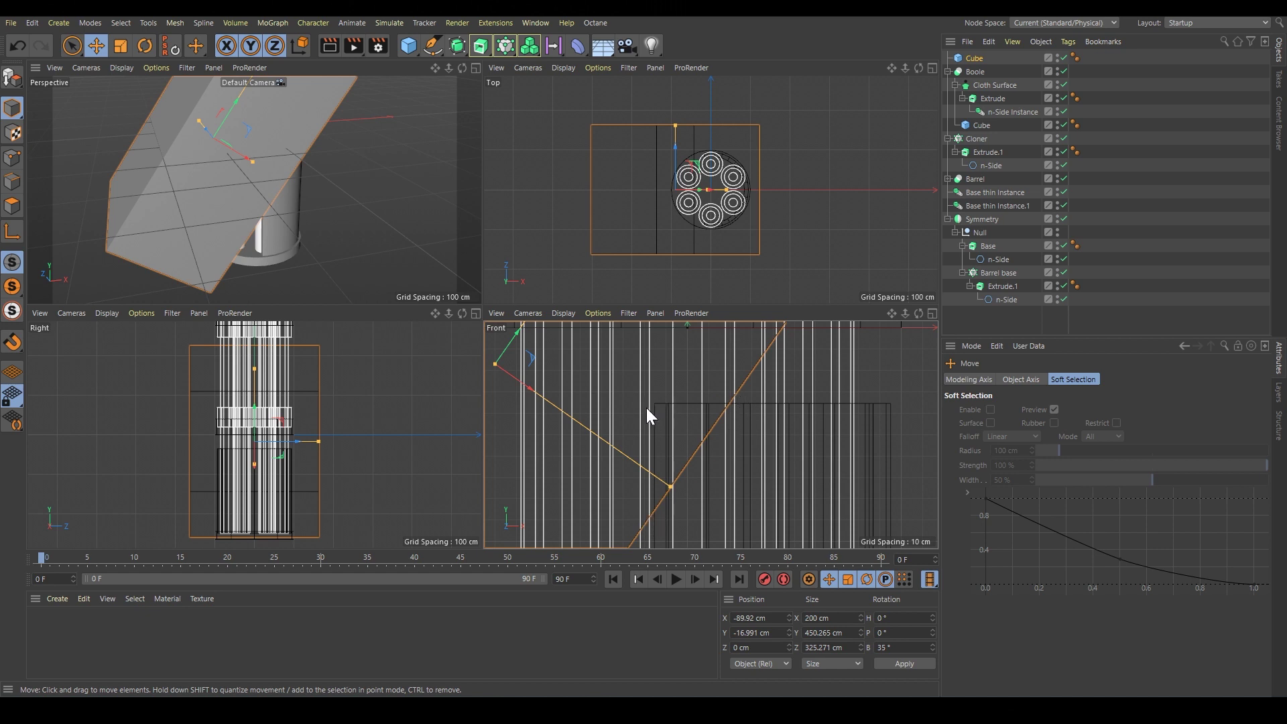
{"action": "key", "text": "r"}
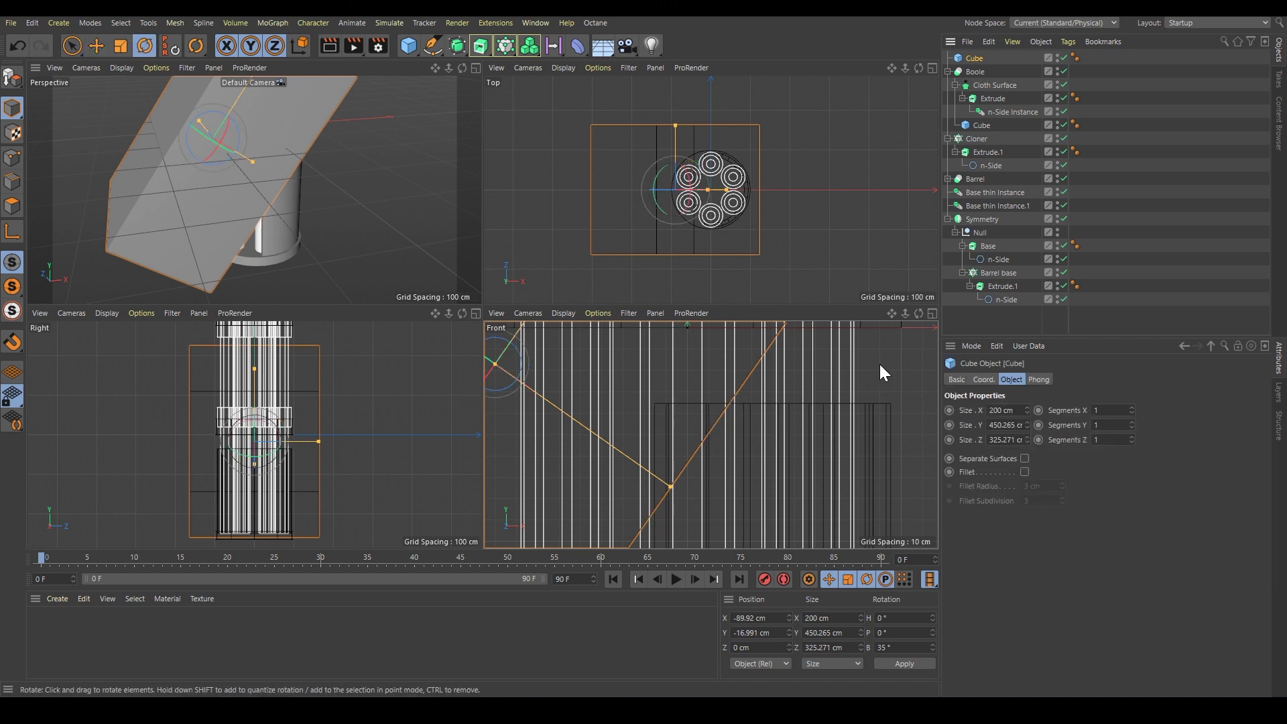
{"action": "left_click_drag", "start_coordinate": [880, 363], "coordinate": [891, 383]}
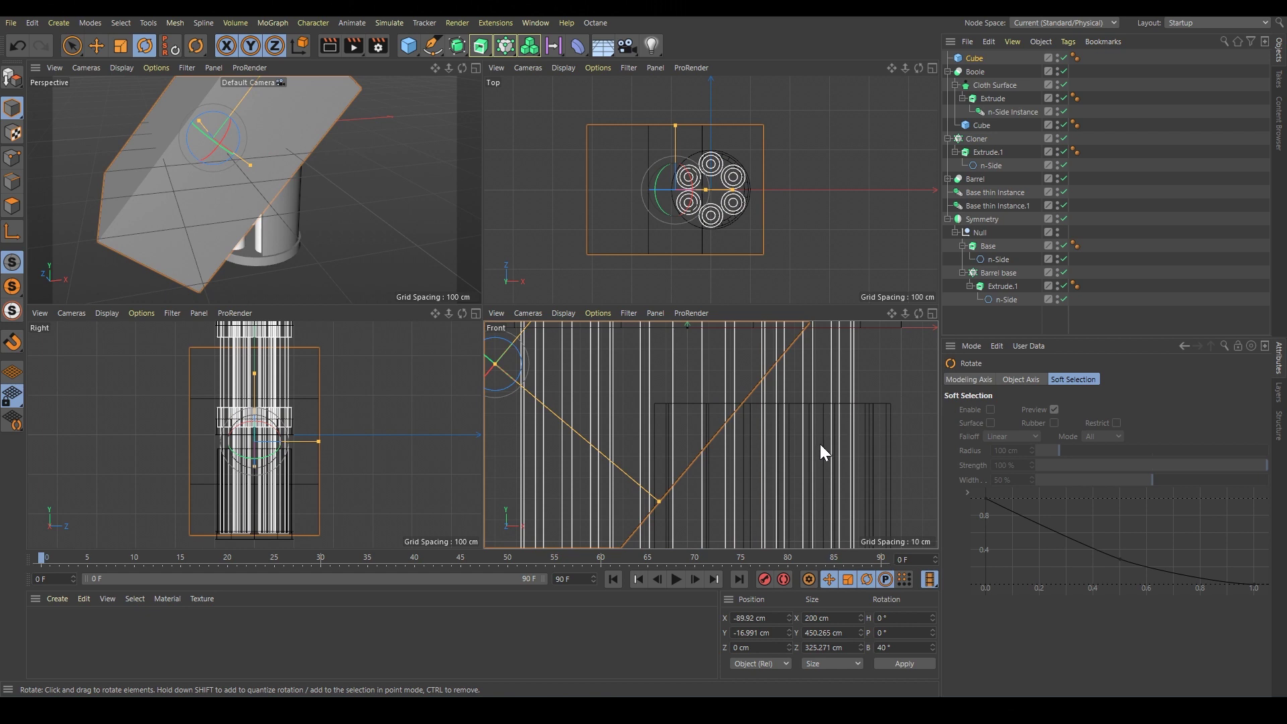
{"action": "key", "text": "e"}
{"action": "left_click_drag", "start_coordinate": [775, 441], "coordinate": [786, 436]}
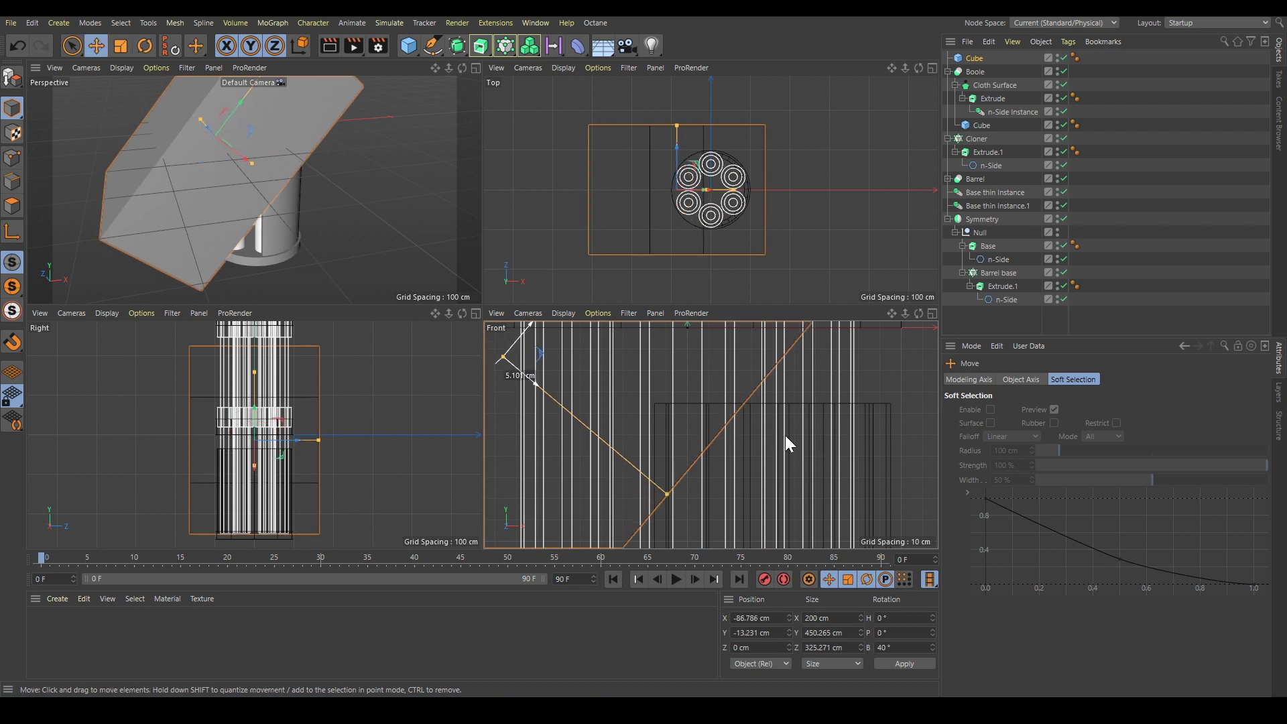
Step: Add a second Boole containing the existing Boole first and the tilted cube second, cutting the housing's upper corner diagonally
{"action": "left_click", "coordinate": [981, 71]}
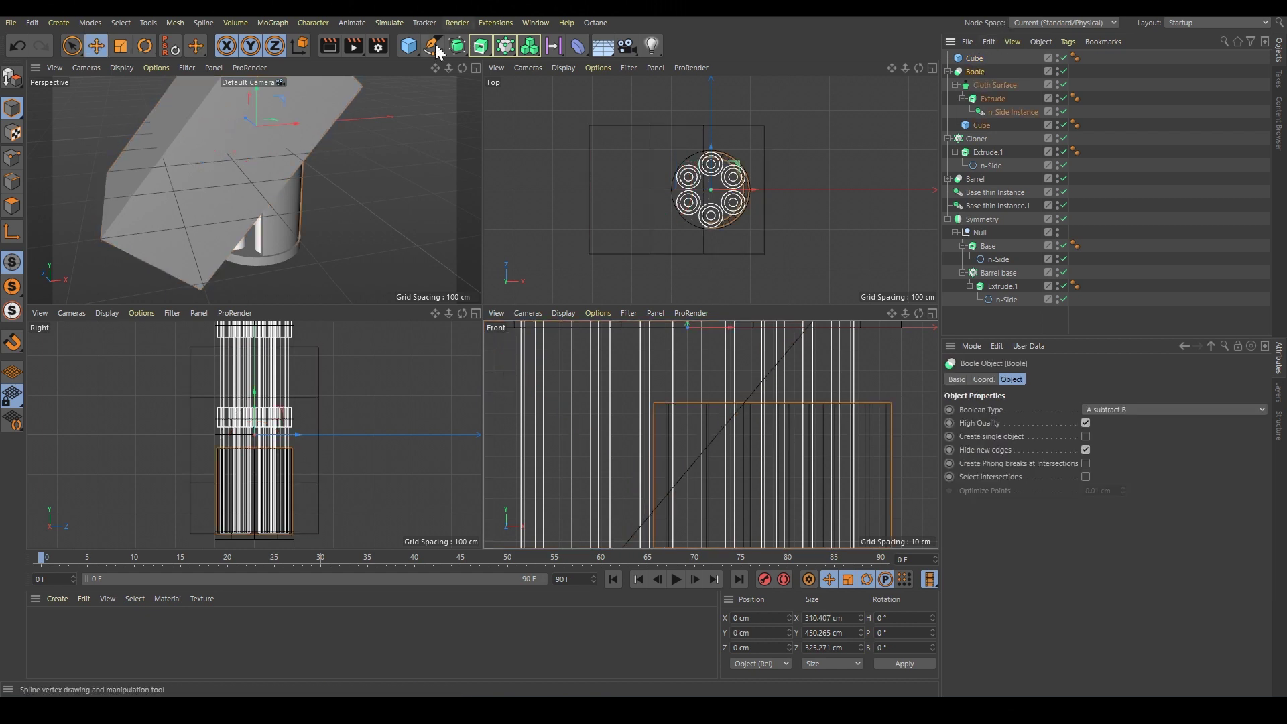
{"action": "left_click", "coordinate": [480, 46]}
{"action": "left_click", "coordinate": [613, 118]}
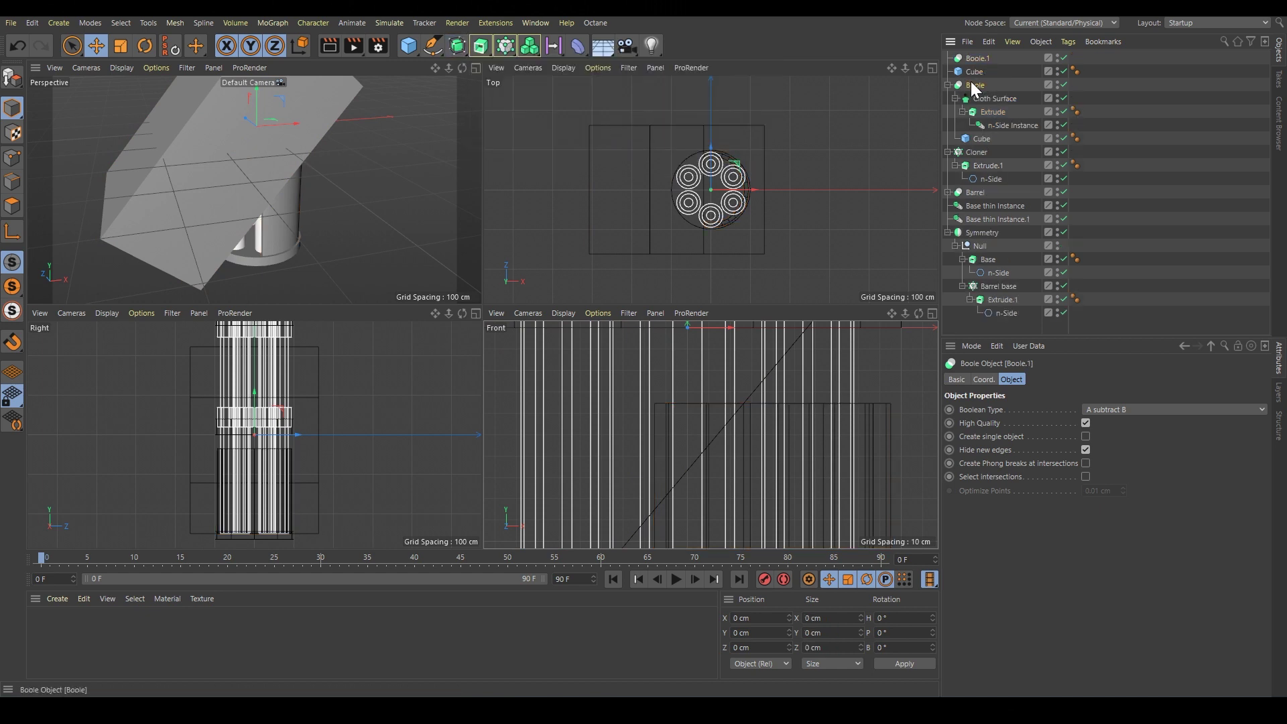
{"action": "left_click", "coordinate": [968, 84]}
{"action": "mouse_move", "coordinate": [968, 85]}
{"action": "left_mouse_down"}
{"action": "mouse_move", "coordinate": [973, 63]}
{"action": "mouse_move", "coordinate": [985, 78]}
{"action": "left_mouse_up"}
{"action": "left_click", "coordinate": [956, 71]}
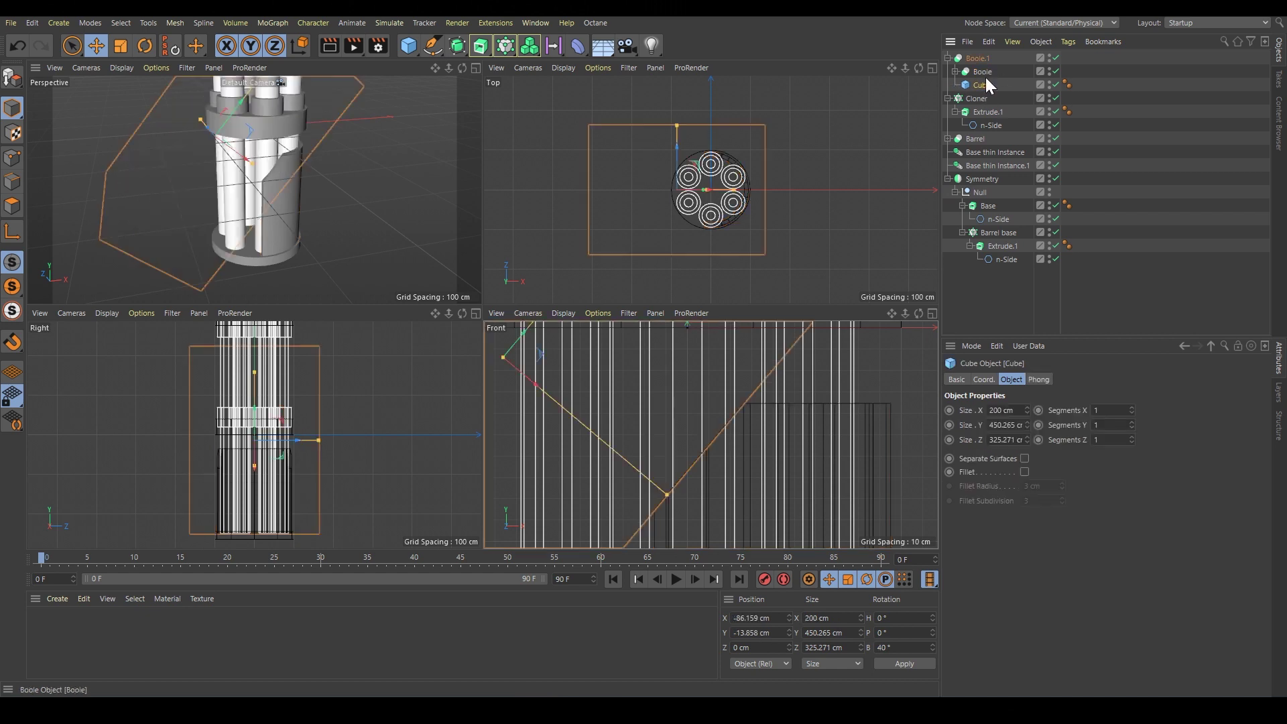
Step: Examine the diagonal cut on the housing from several sides in the maximised perspective view
{"action": "left_click_drag", "start_coordinate": [469, 124], "coordinate": [11, 205], "text": "alt"}
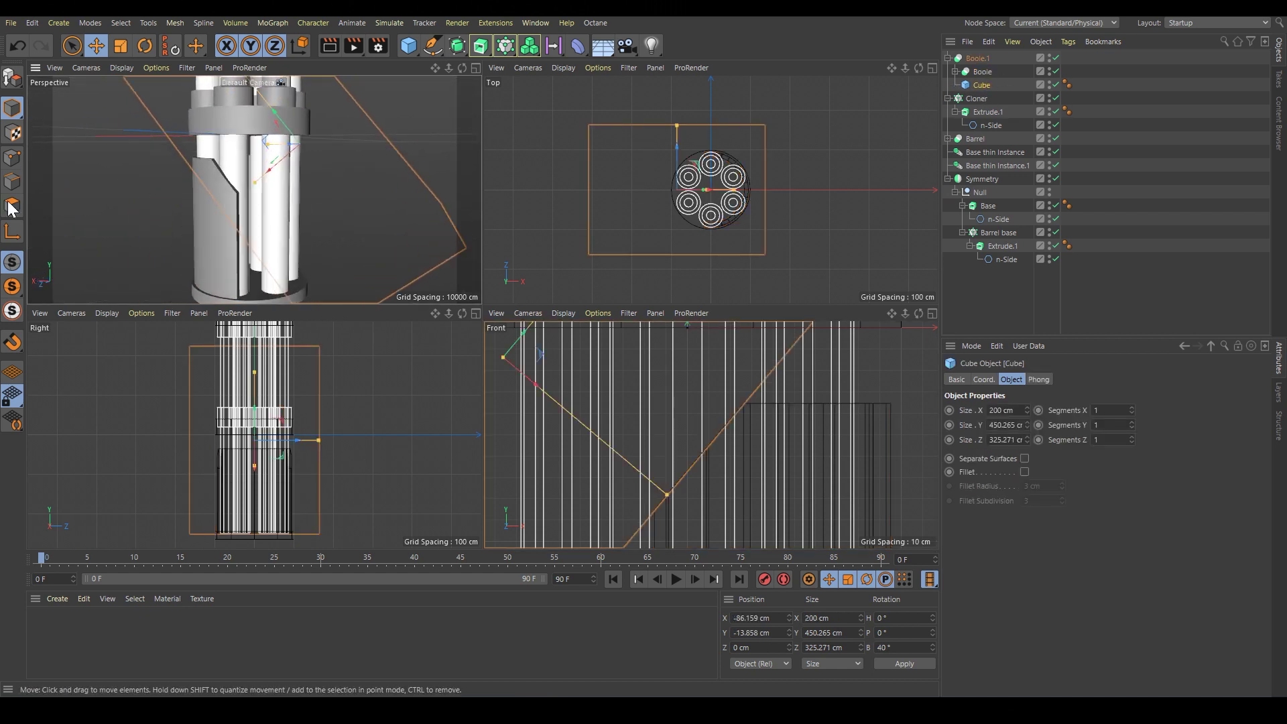
{"action": "right_click_drag", "start_coordinate": [210, 195], "coordinate": [311, 163], "text": "alt"}
{"action": "left_click_drag", "start_coordinate": [311, 163], "coordinate": [208, 187], "text": "alt"}
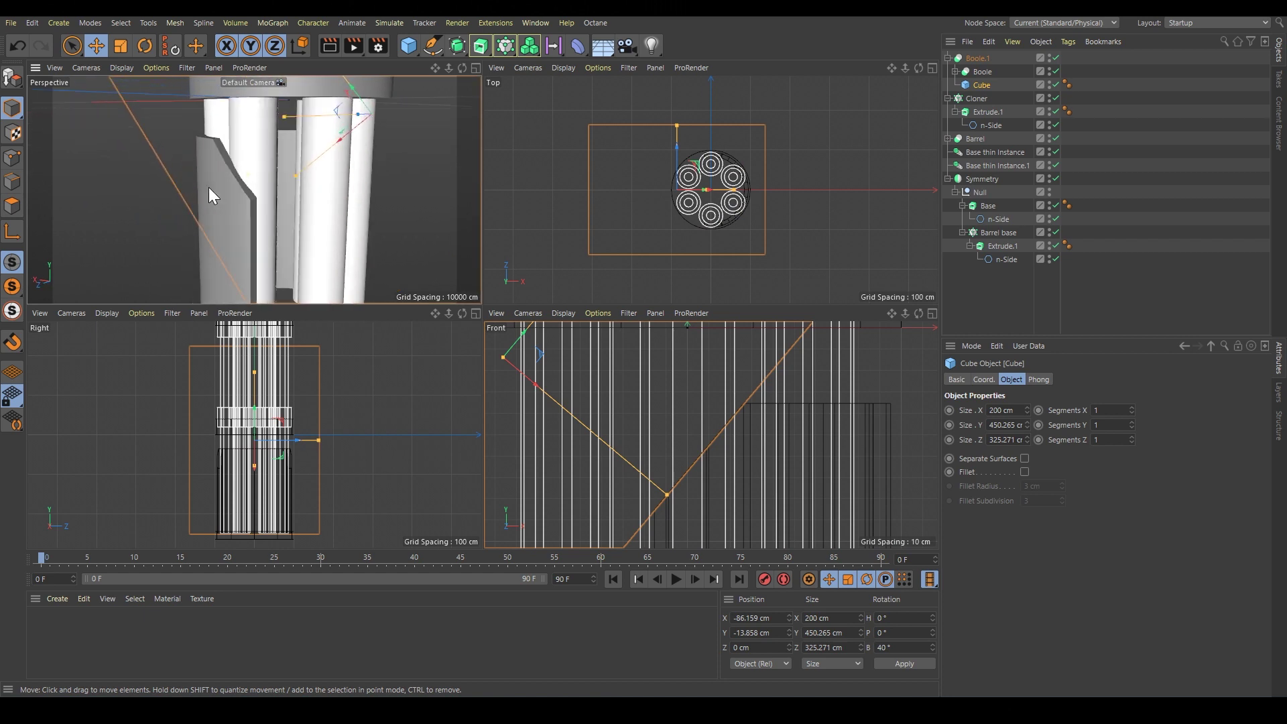
{"action": "scroll", "coordinate": [338, 168], "scroll_direction": "down", "scroll_amount": 6}
{"action": "middle_click", "coordinate": [347, 180]}
{"action": "left_click_drag", "start_coordinate": [348, 179], "coordinate": [522, 192], "text": "alt"}
{"action": "middle_click_drag", "start_coordinate": [521, 195], "coordinate": [375, 239], "text": "alt"}
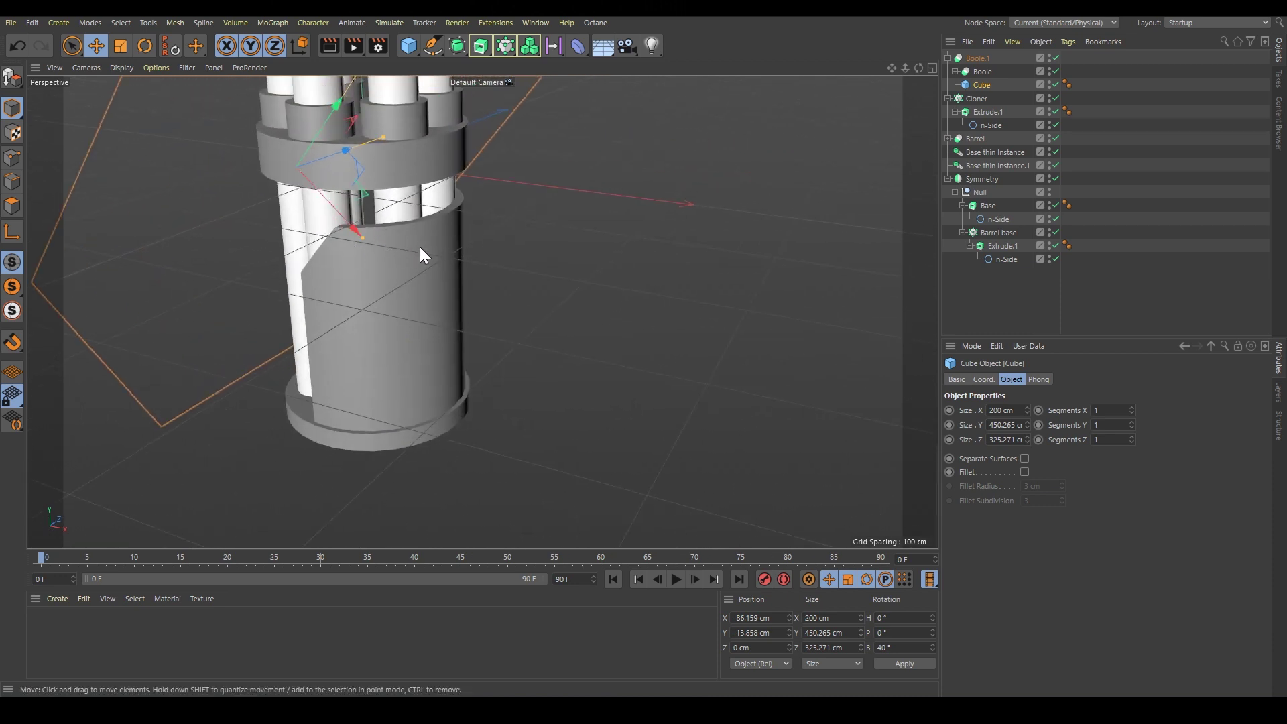
{"action": "left_click_drag", "start_coordinate": [420, 248], "coordinate": [550, 325], "text": "alt"}
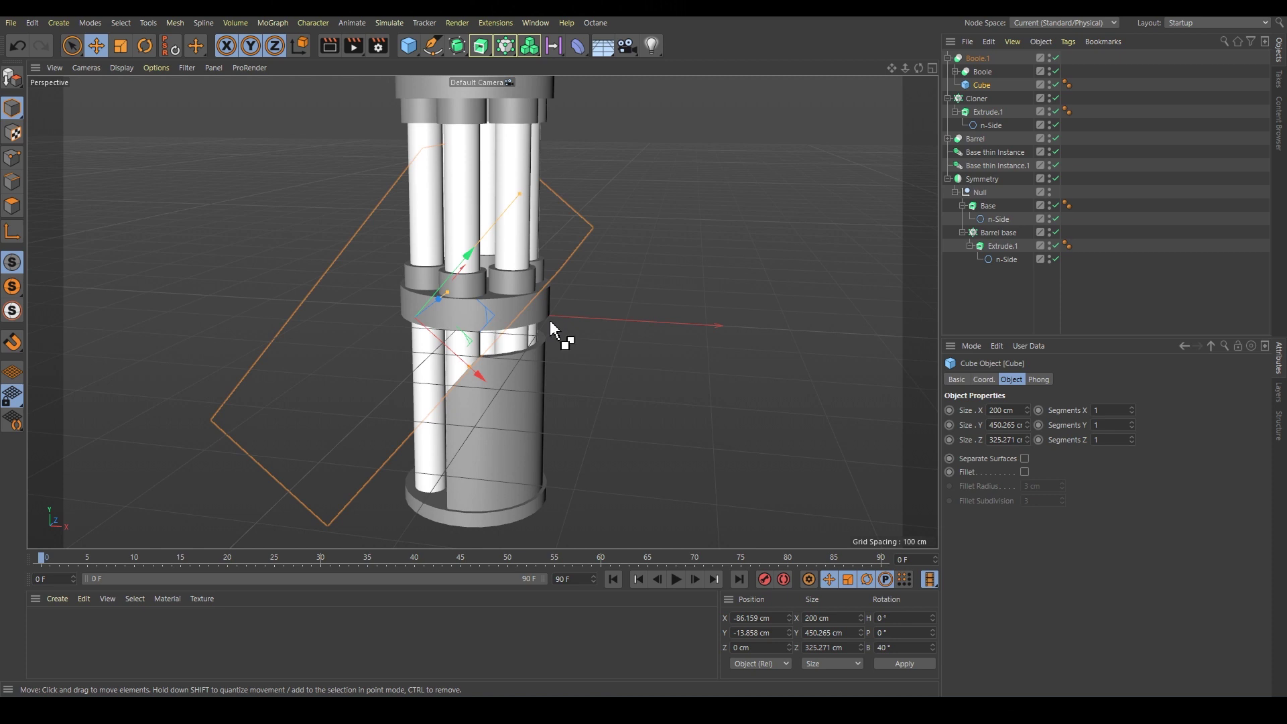
Step: Create a new empty project and add an Oil Tank primitive to the scene
{"action": "key", "text": "ctrl+n"}
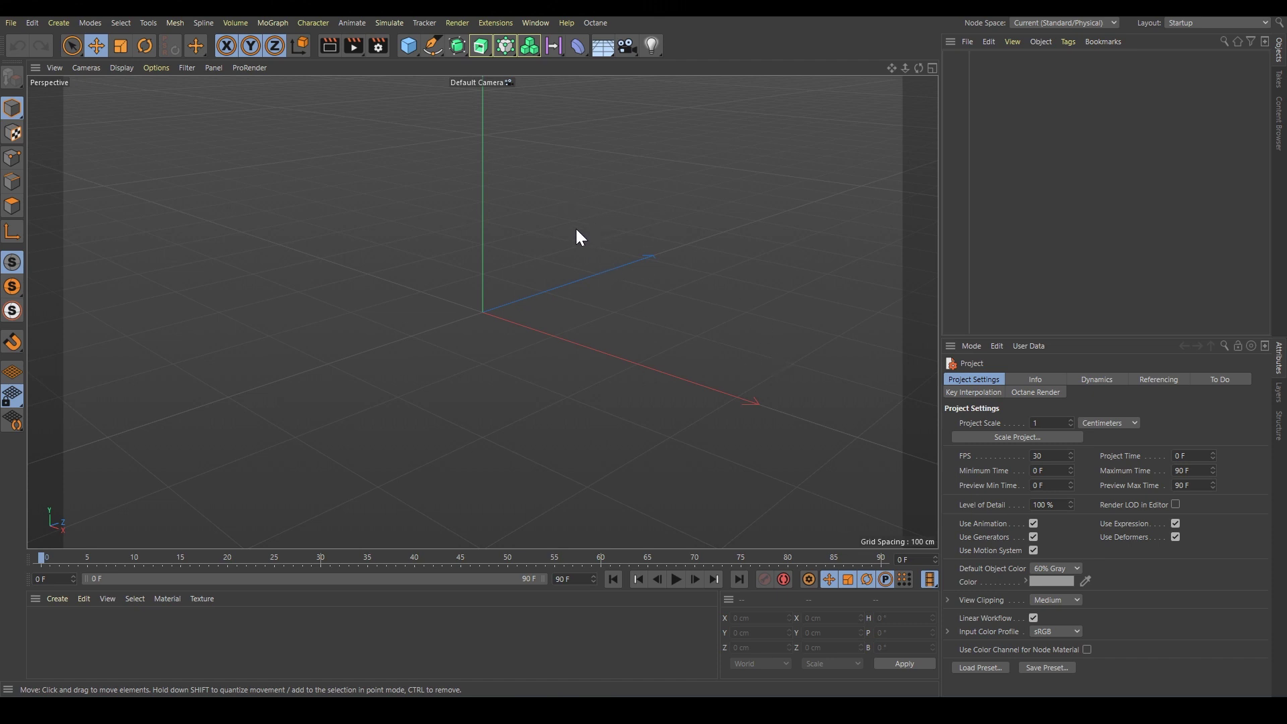
{"action": "key", "text": "v"}
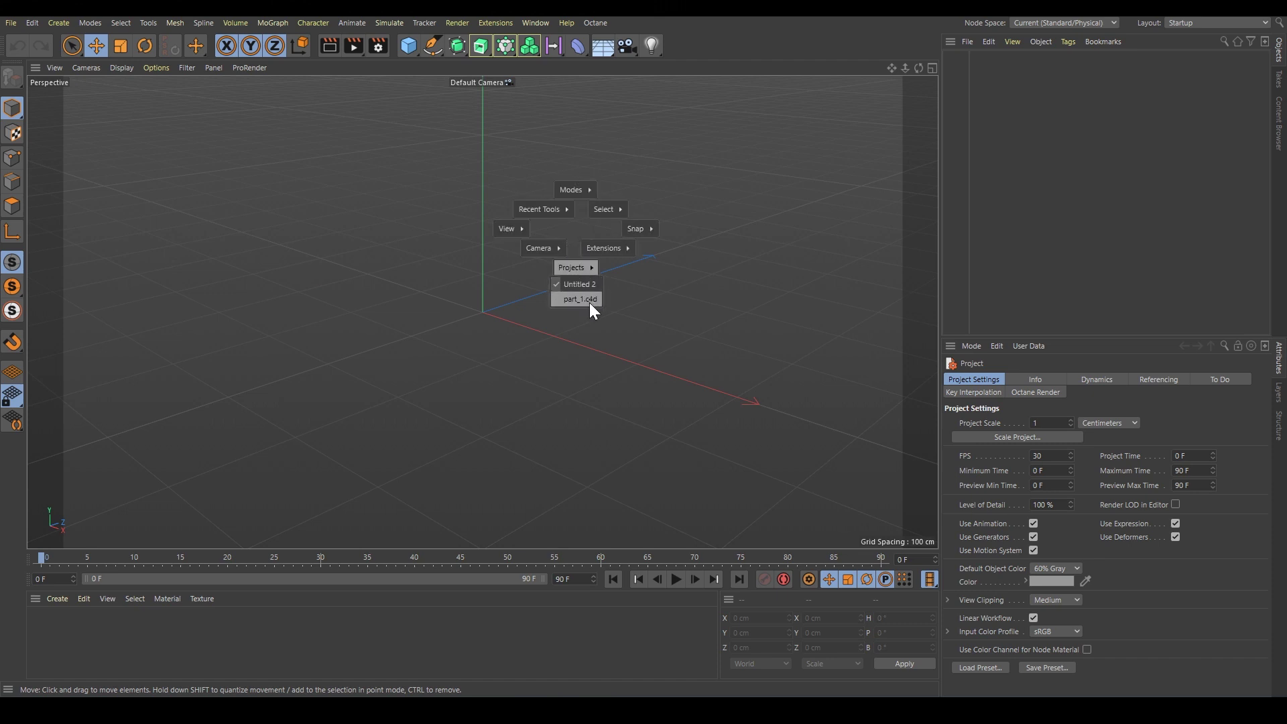
{"action": "left_click", "coordinate": [589, 303]}
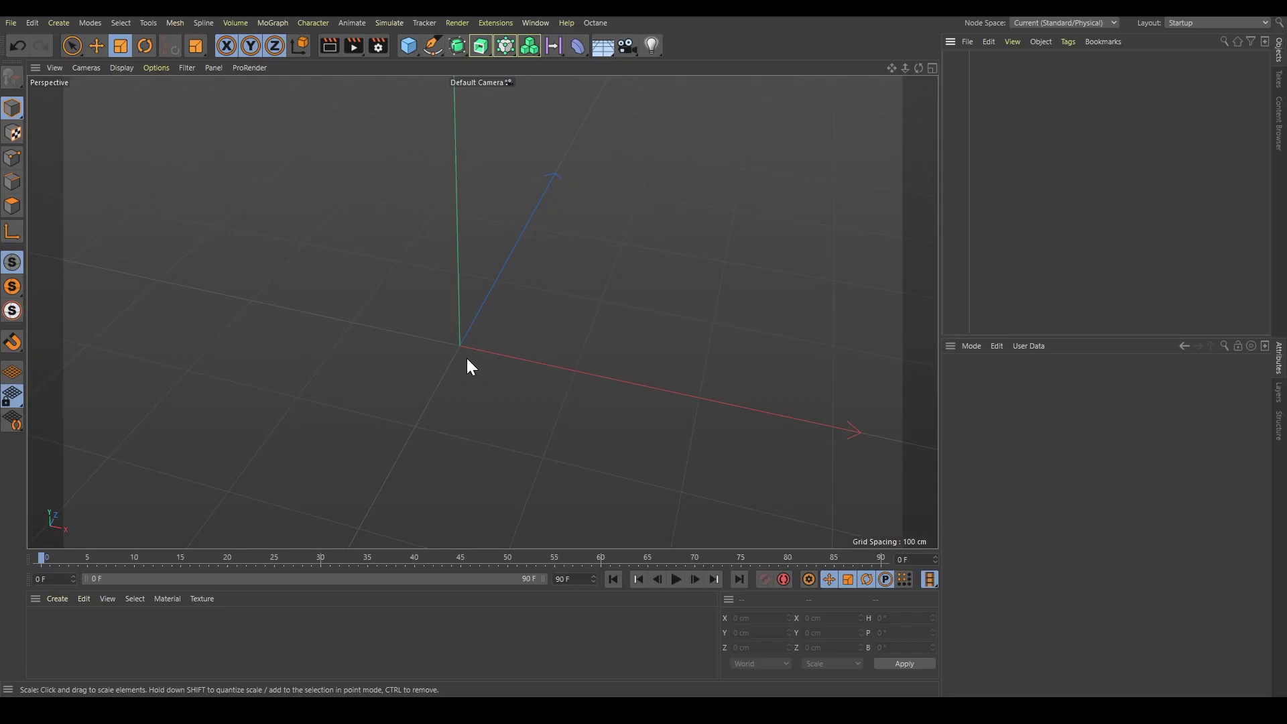
{"action": "left_click", "coordinate": [404, 46]}
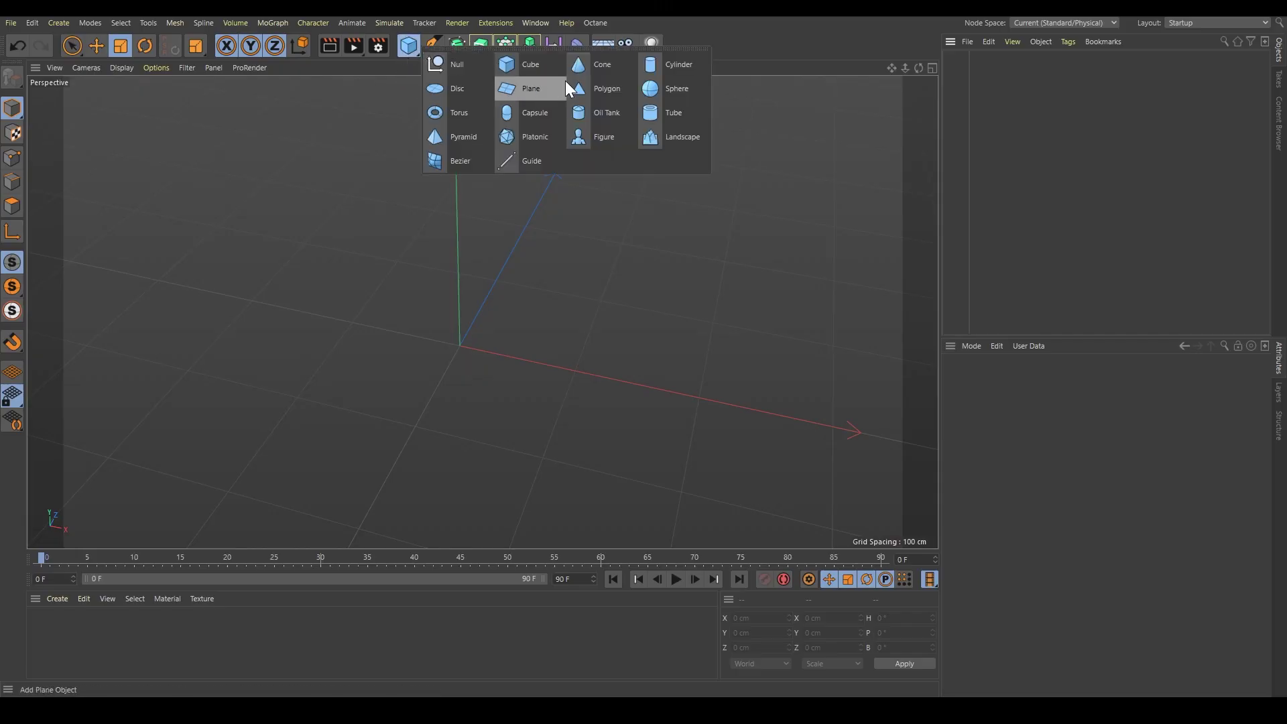
{"action": "left_click", "coordinate": [600, 115]}
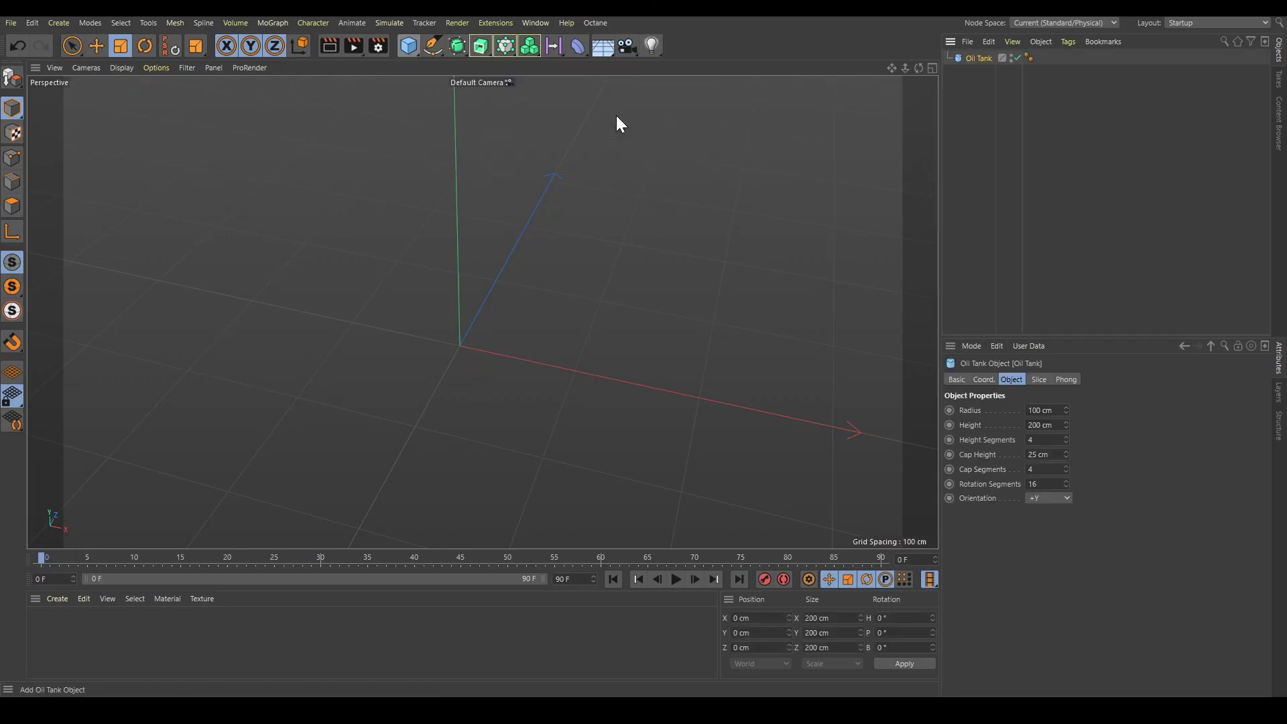
Step: Raise the Oil Tank's cap height to about 58.11 cm and scale the tank uniformly to about 176.8 cm
{"action": "left_click_drag", "start_coordinate": [582, 297], "coordinate": [518, 262]}
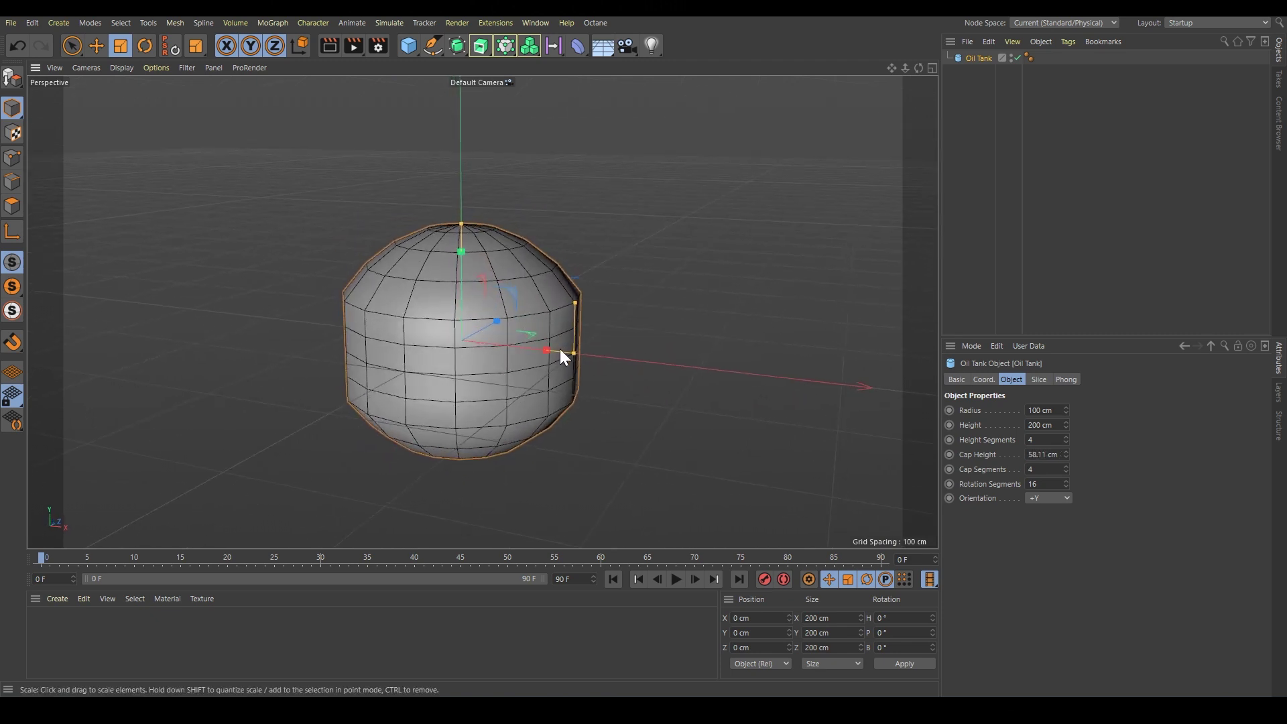
{"action": "left_click_drag", "start_coordinate": [589, 368], "coordinate": [553, 319], "text": "alt"}
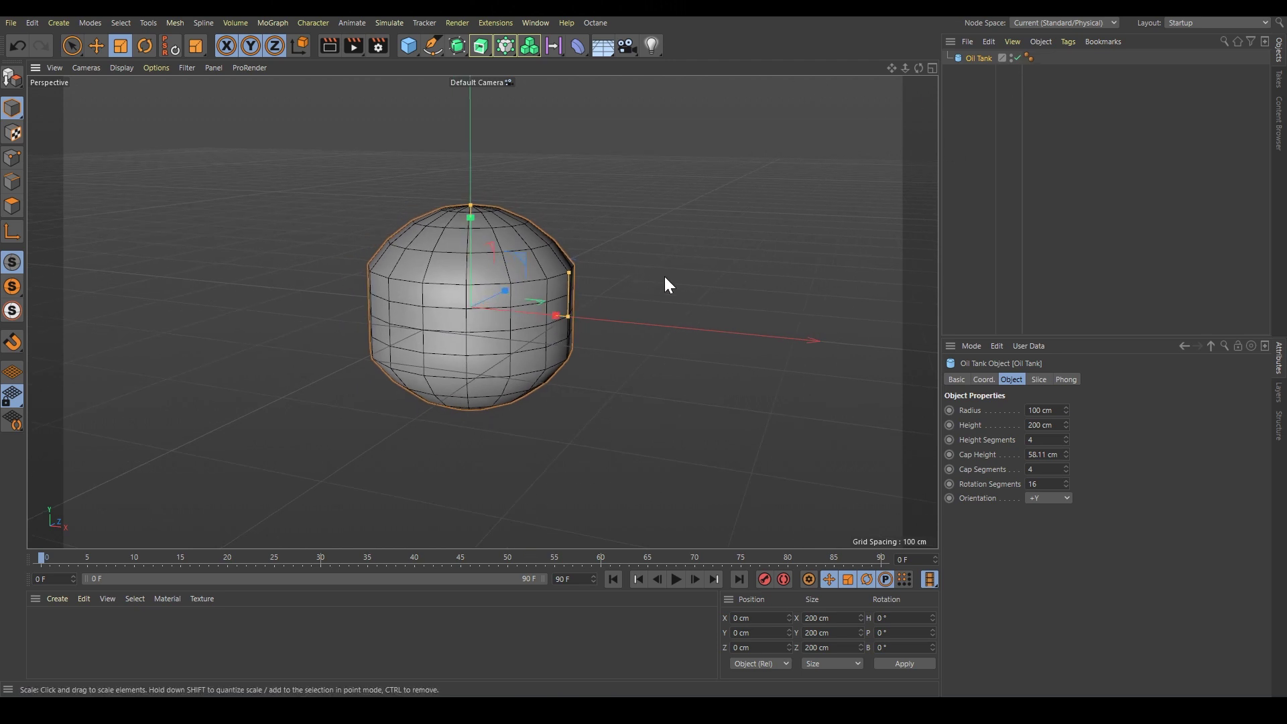
{"action": "left_click_drag", "start_coordinate": [665, 276], "coordinate": [603, 292]}
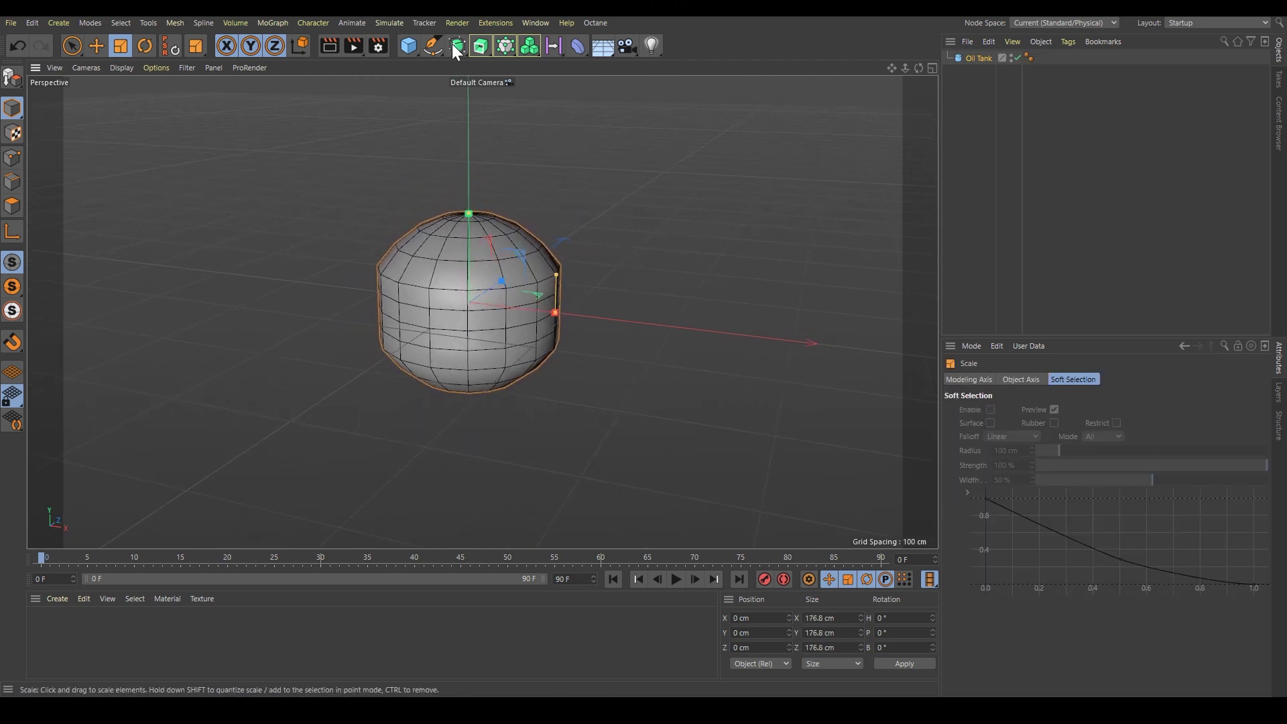
Step: Add a cube and set its Y position to -100 cm so it covers the lower half of the tank
{"action": "left_click", "coordinate": [409, 46]}
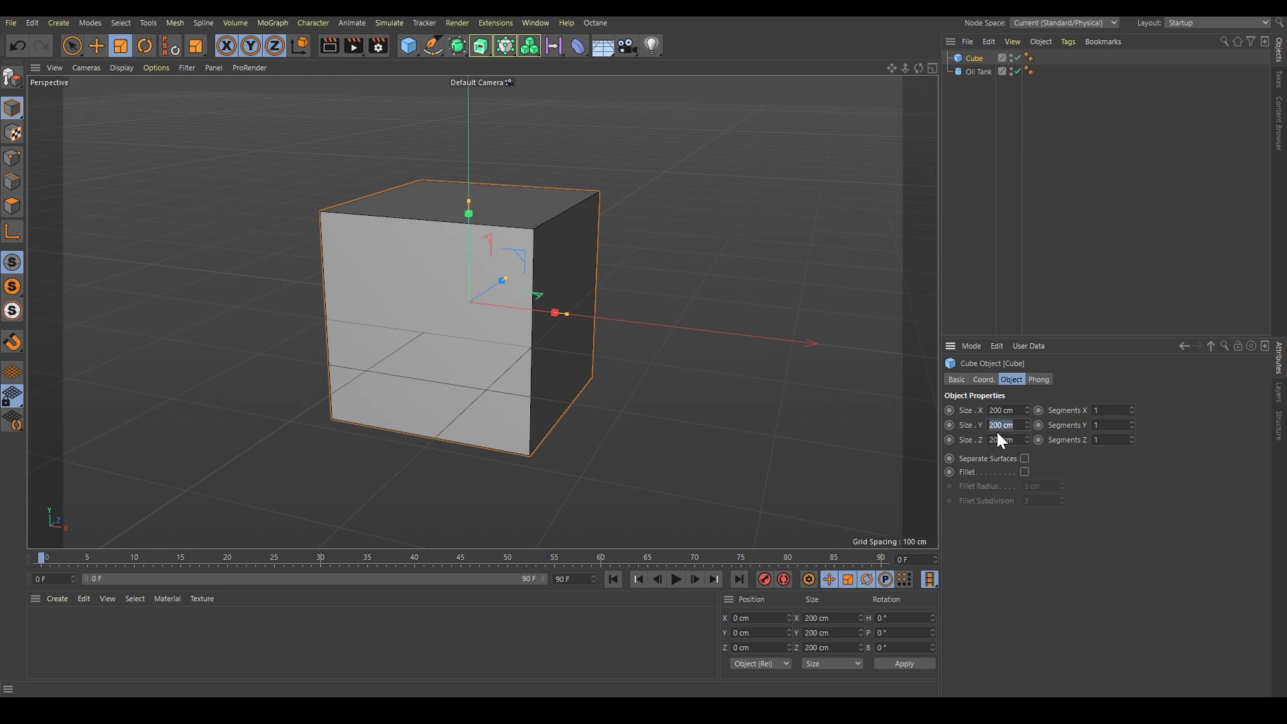
{"action": "left_click", "coordinate": [740, 632]}
{"action": "type", "text": "-100"}
{"action": "key", "text": "Return"}
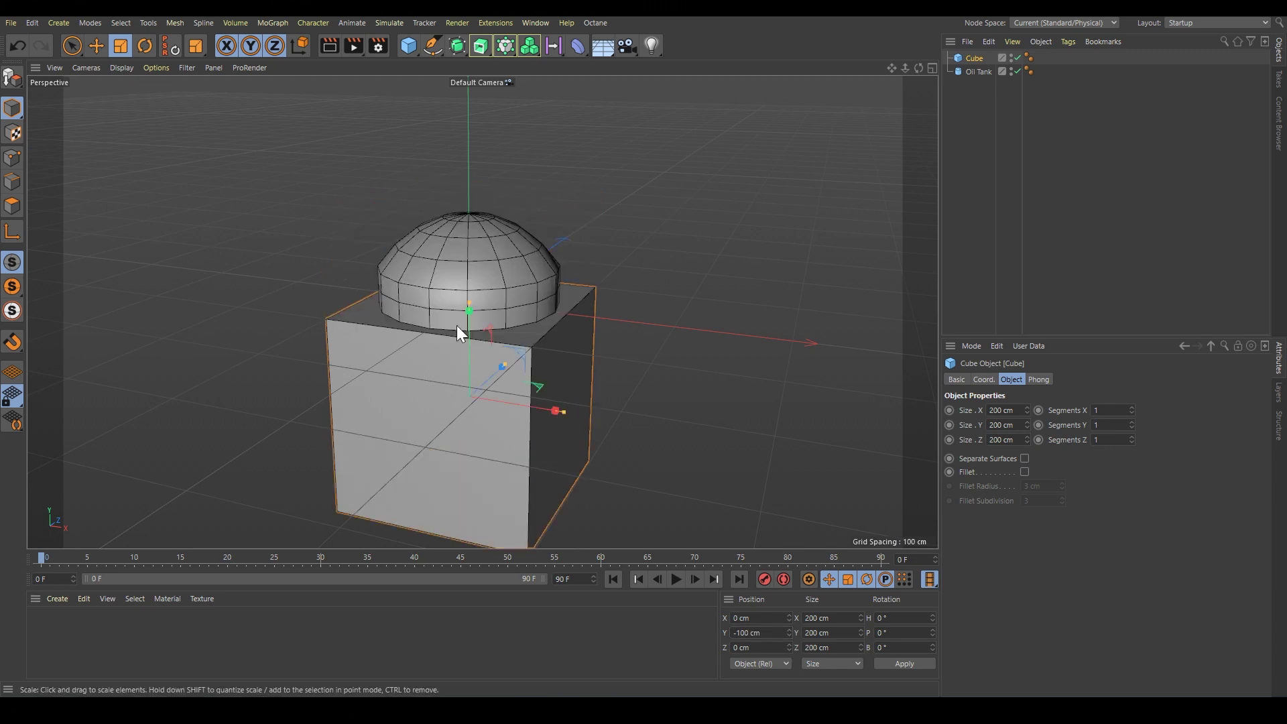
Step: Add a Boole containing the Oil Tank first and the cube second, subtracting the cube to leave a dome
{"action": "left_click", "coordinate": [481, 45]}
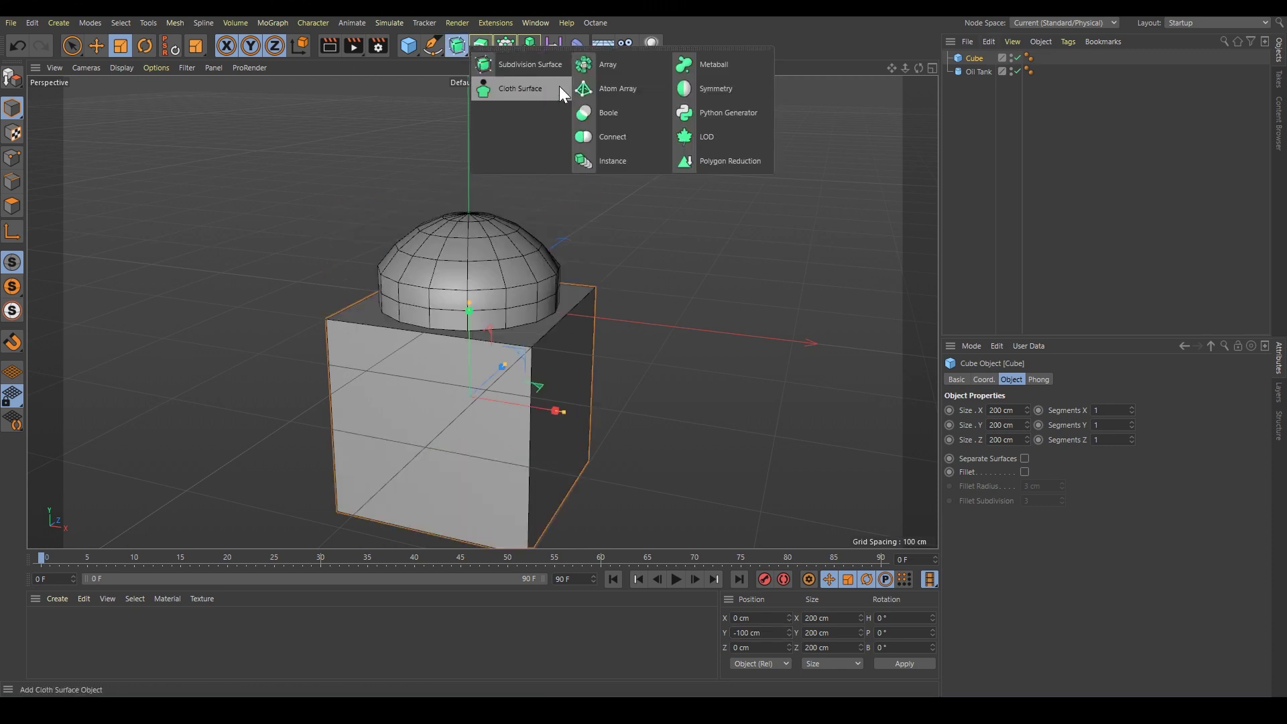
{"action": "left_click", "coordinate": [559, 85]}
{"action": "mouse_move", "coordinate": [975, 84]}
{"action": "left_mouse_down"}
{"action": "mouse_move", "coordinate": [978, 57]}
{"action": "mouse_move", "coordinate": [981, 75]}
{"action": "left_mouse_up"}
{"action": "left_click_drag", "start_coordinate": [448, 295], "coordinate": [461, 393], "text": "alt"}
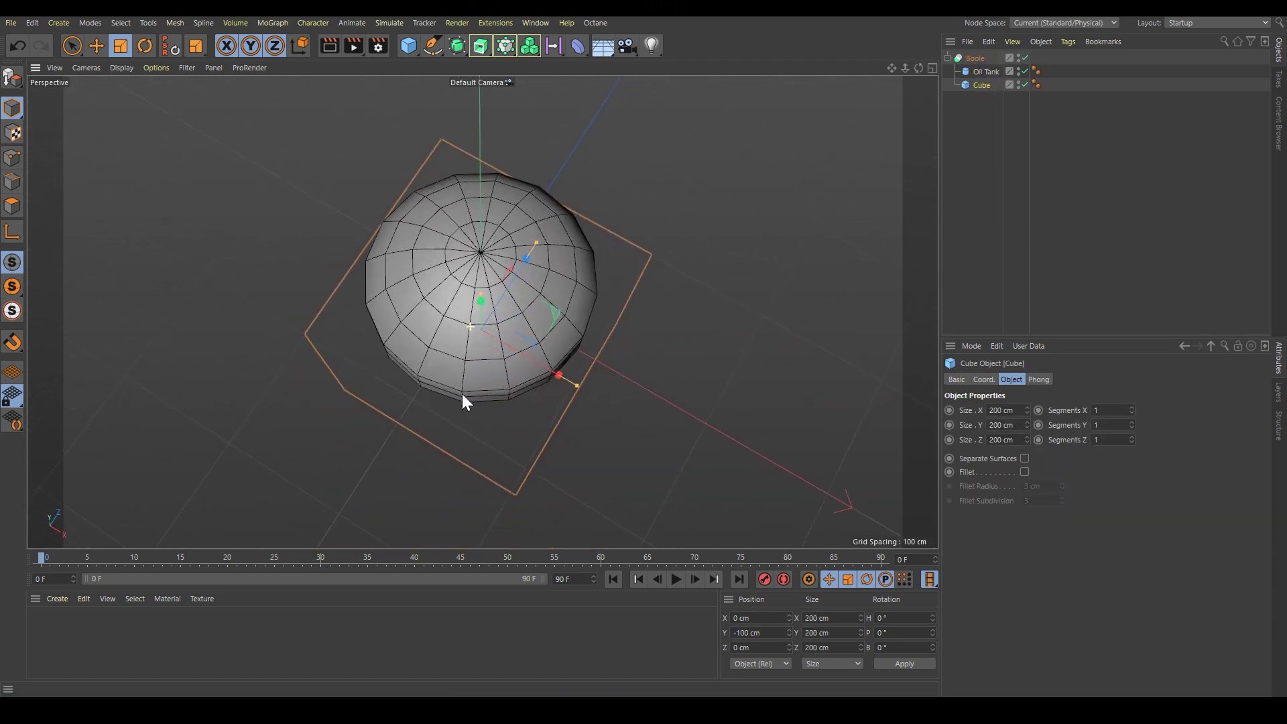
{"action": "left_click_drag", "start_coordinate": [617, 343], "coordinate": [494, 348], "text": "alt"}
{"action": "left_click", "coordinate": [971, 59]}
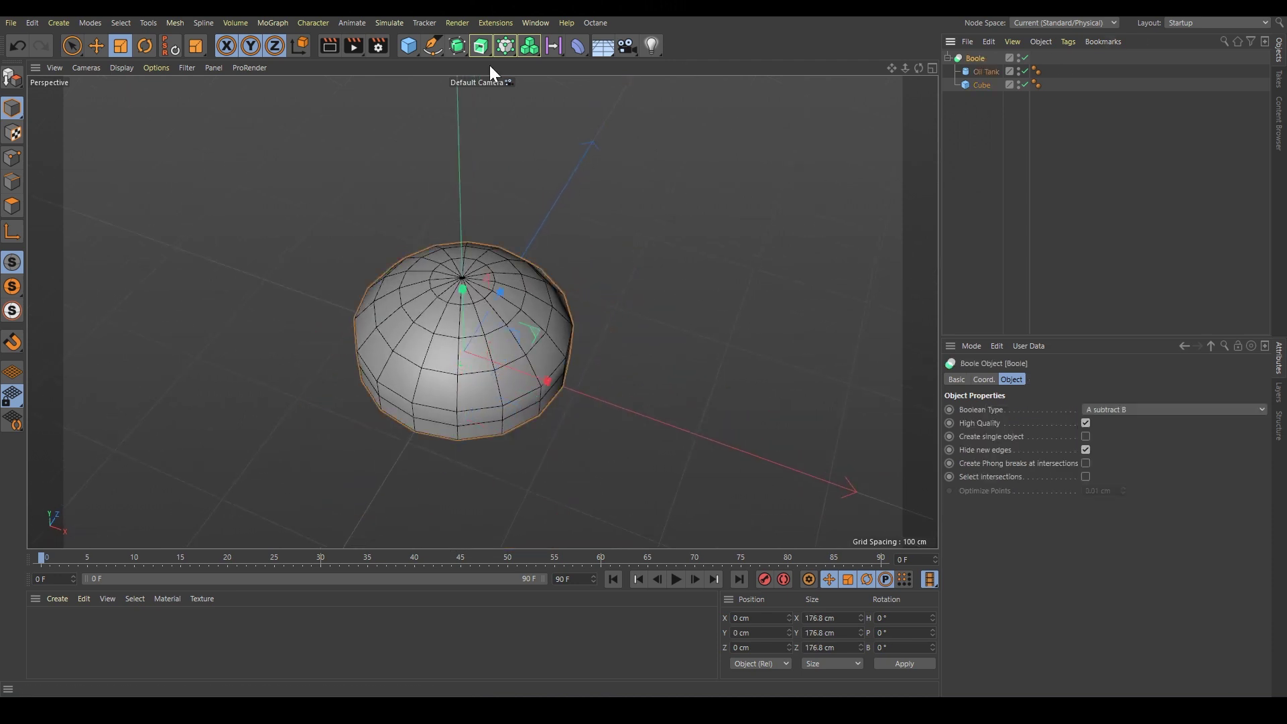
Step: Add another cube, resize it to about 73 cm in Y and 22.3 cm in Z, and raise it to about Y 97.7 cm
{"action": "left_click", "coordinate": [409, 45]}
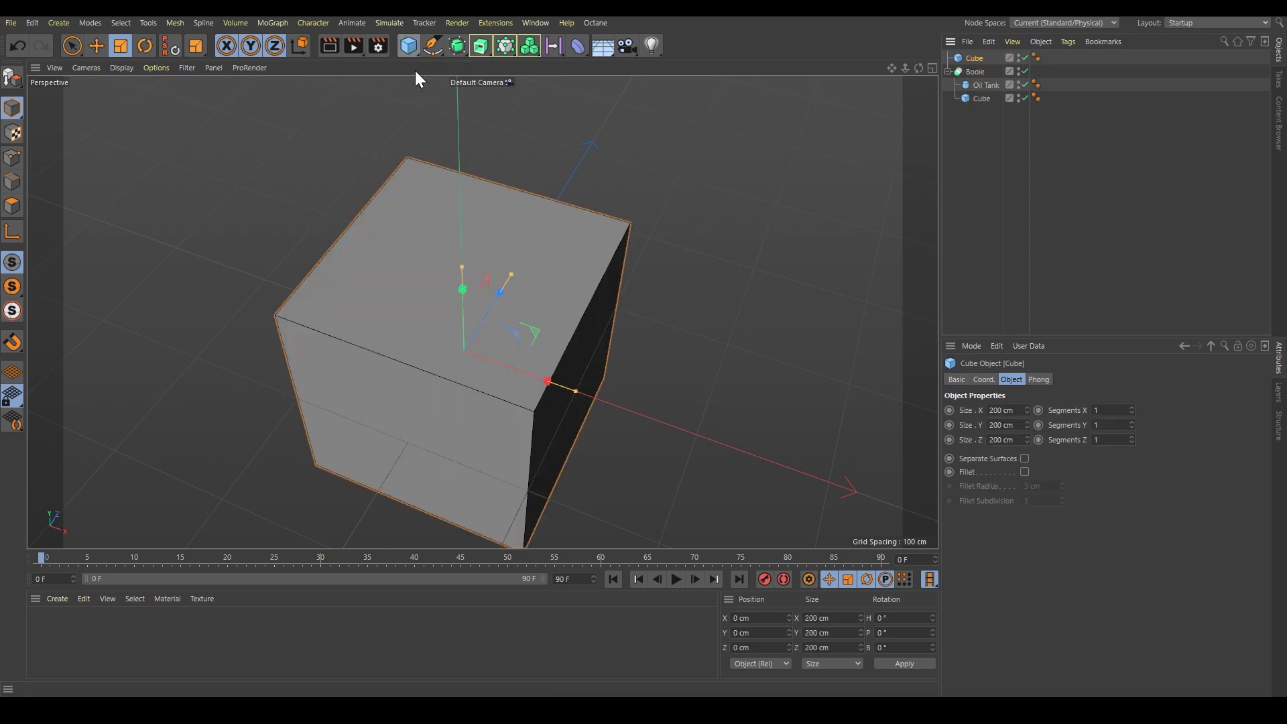
{"action": "left_click_drag", "start_coordinate": [511, 274], "coordinate": [473, 337]}
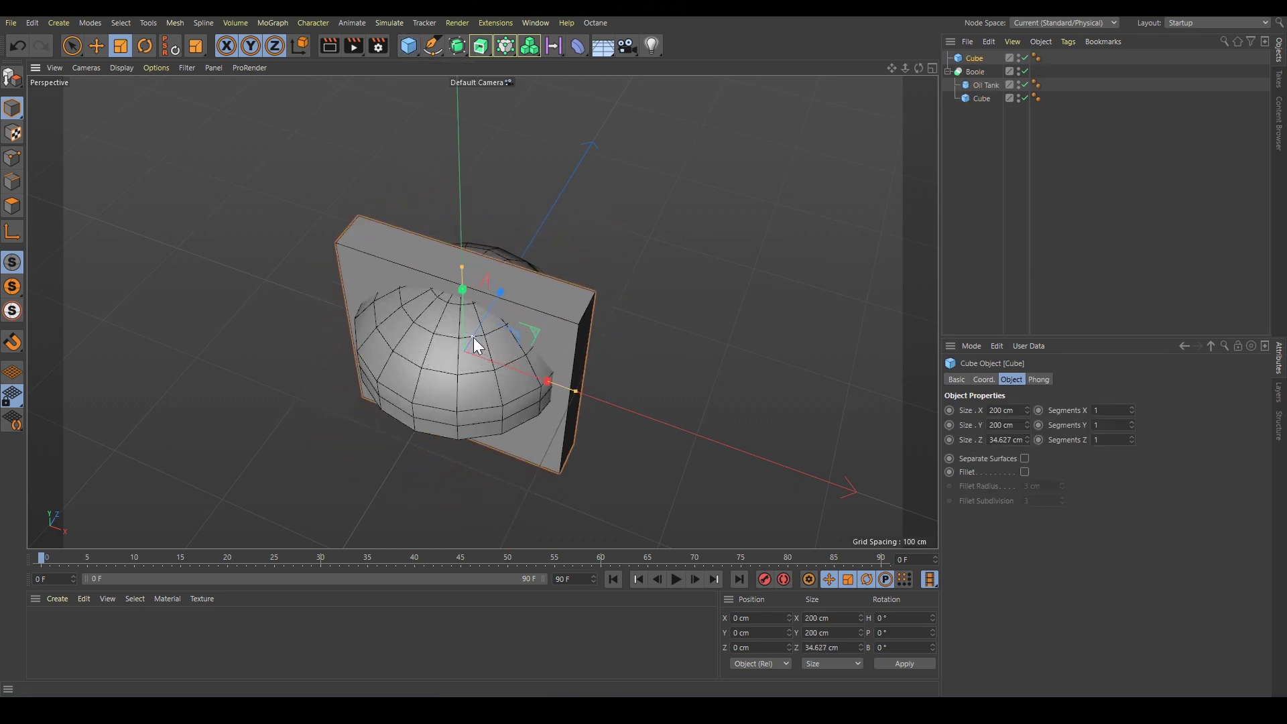
{"action": "left_click_drag", "start_coordinate": [462, 267], "coordinate": [457, 213]}
{"action": "key", "text": "e"}
Step: Add a second Boole subtracting the thin cube from the first Boole, and lower the cube to about Y 88.1 cm to deepen the slot
{"action": "left_click", "coordinate": [455, 47]}
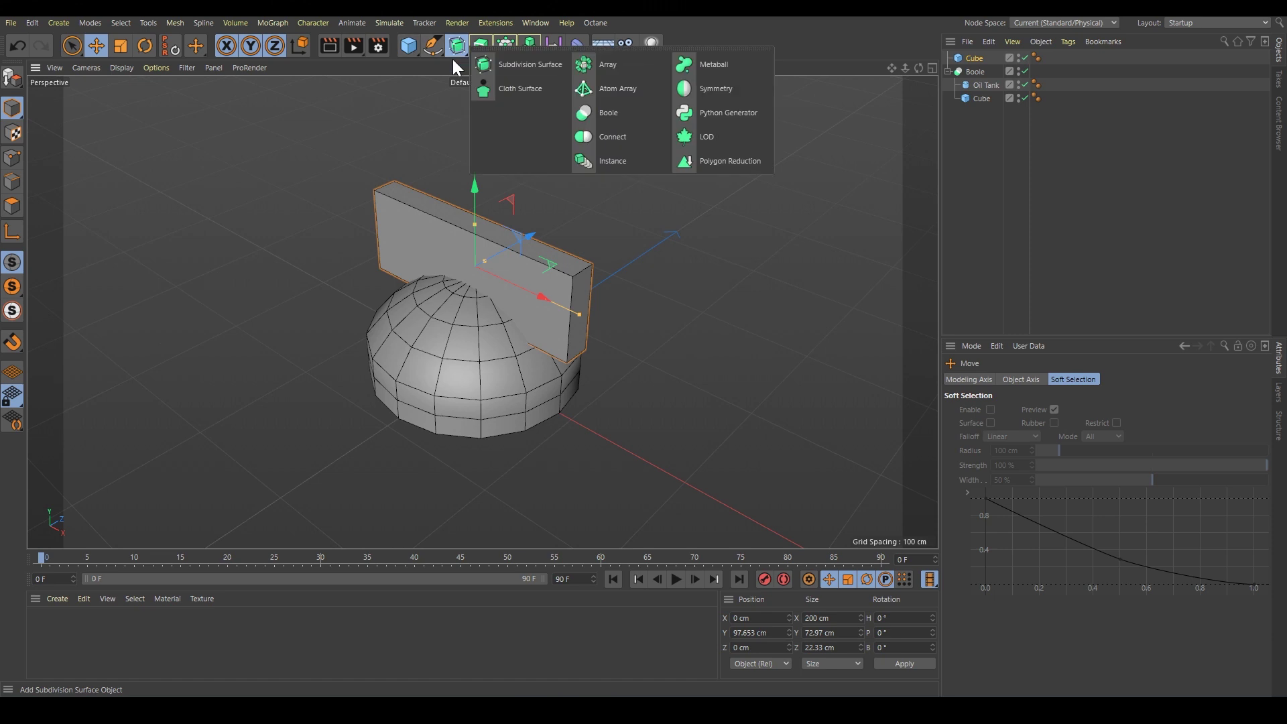
{"action": "left_click", "coordinate": [625, 112]}
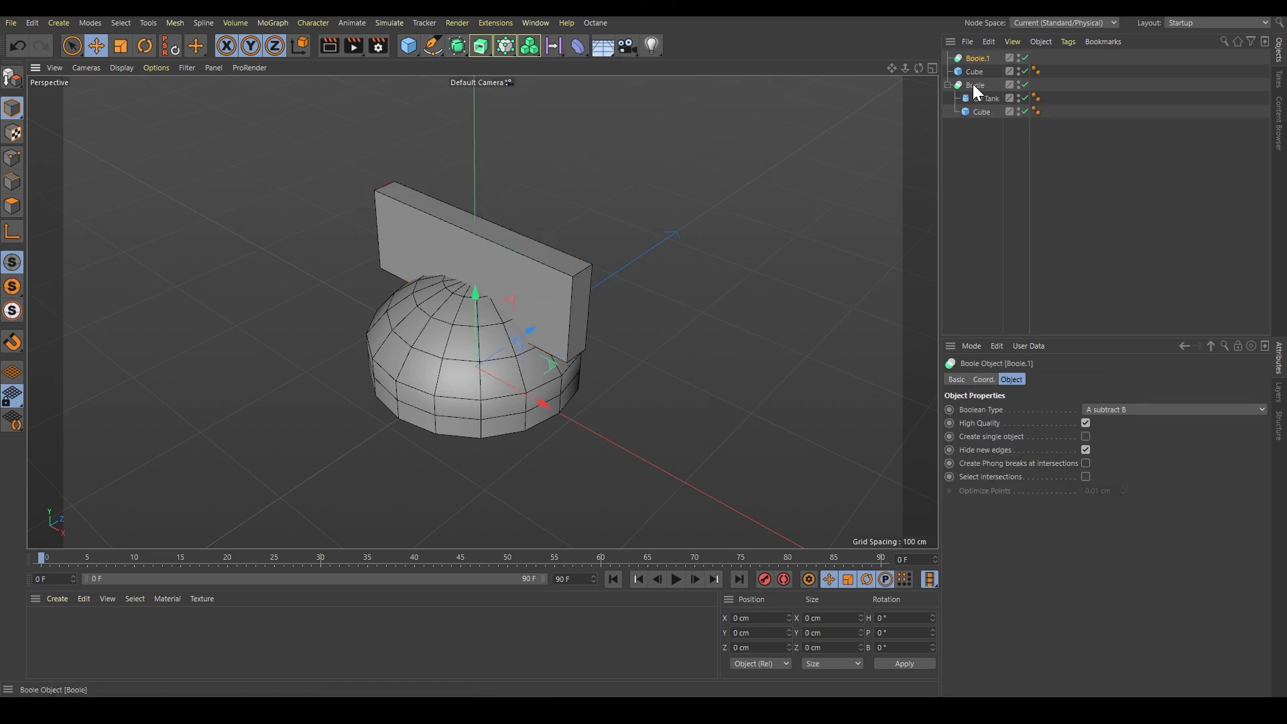
{"action": "mouse_move", "coordinate": [972, 83]}
{"action": "left_mouse_down"}
{"action": "mouse_move", "coordinate": [977, 59]}
{"action": "mouse_move", "coordinate": [980, 83]}
{"action": "left_mouse_up"}
{"action": "left_click", "coordinate": [955, 72]}
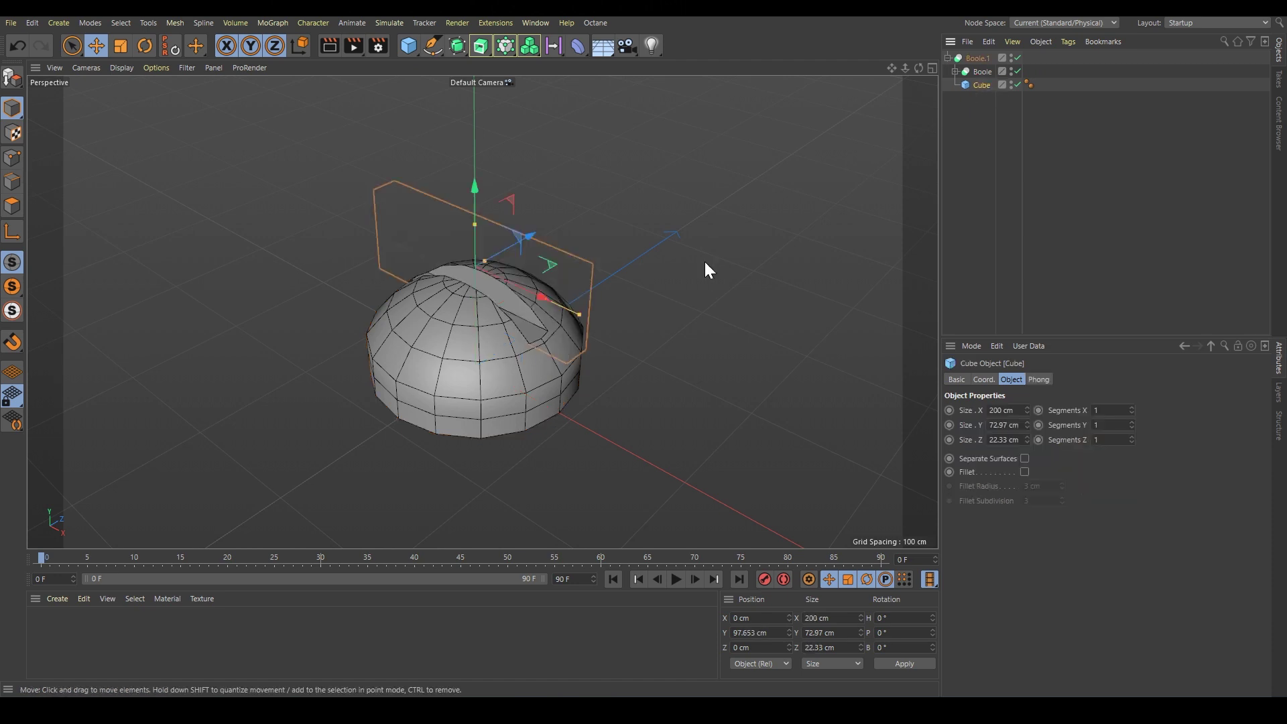
{"action": "left_click_drag", "start_coordinate": [706, 261], "coordinate": [742, 191], "text": "alt"}
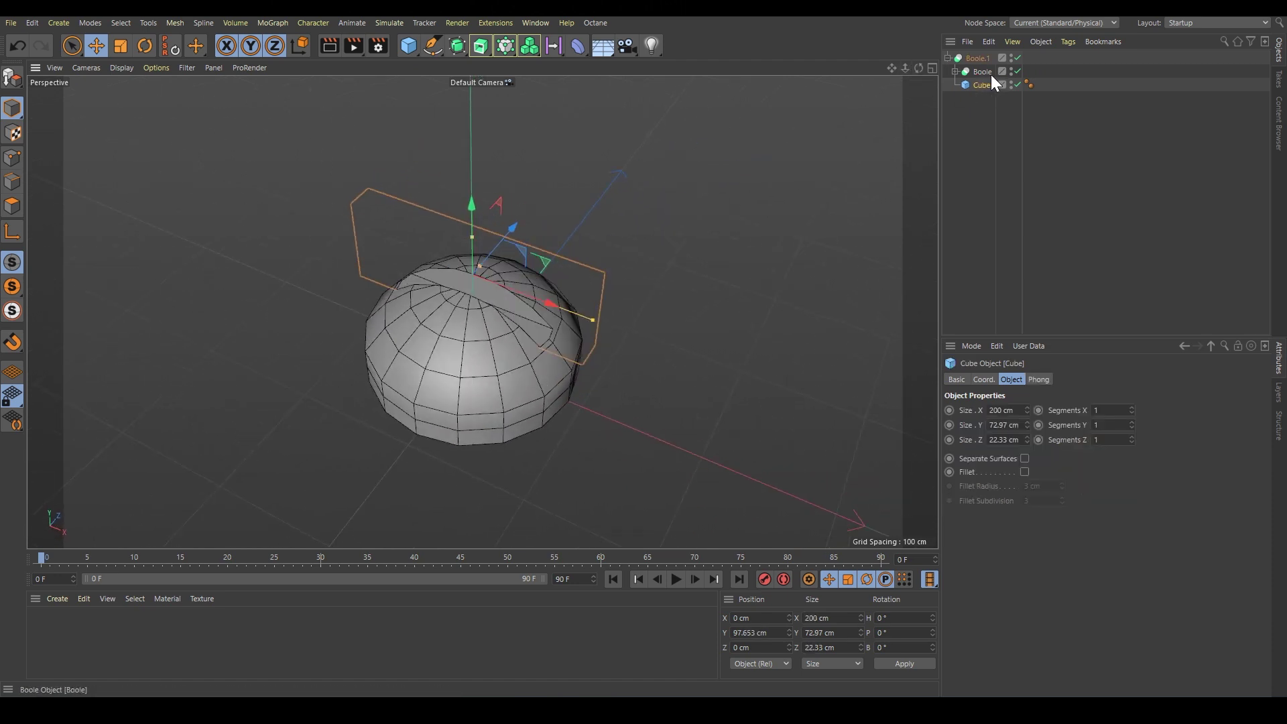
{"action": "left_click_drag", "start_coordinate": [473, 215], "coordinate": [408, 258]}
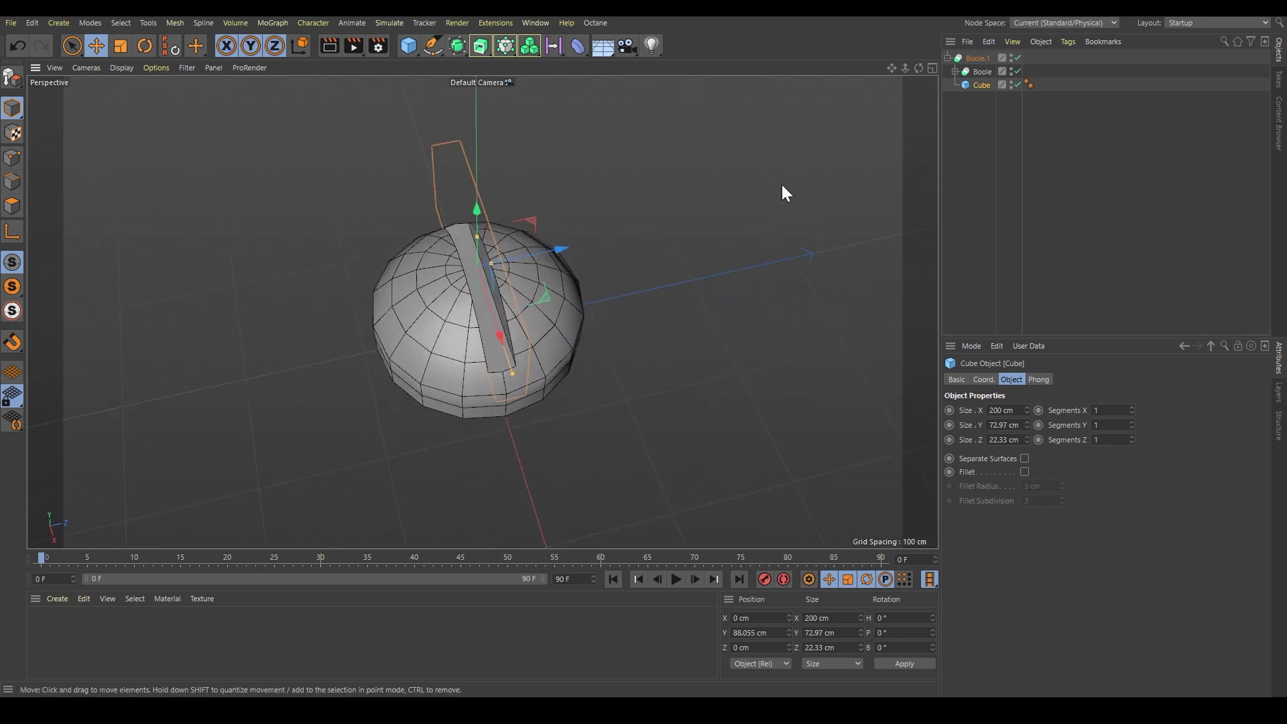
Step: Add a third Boole and nest the slotted-dome Boole inside it as its first object
{"action": "left_click", "coordinate": [461, 52]}
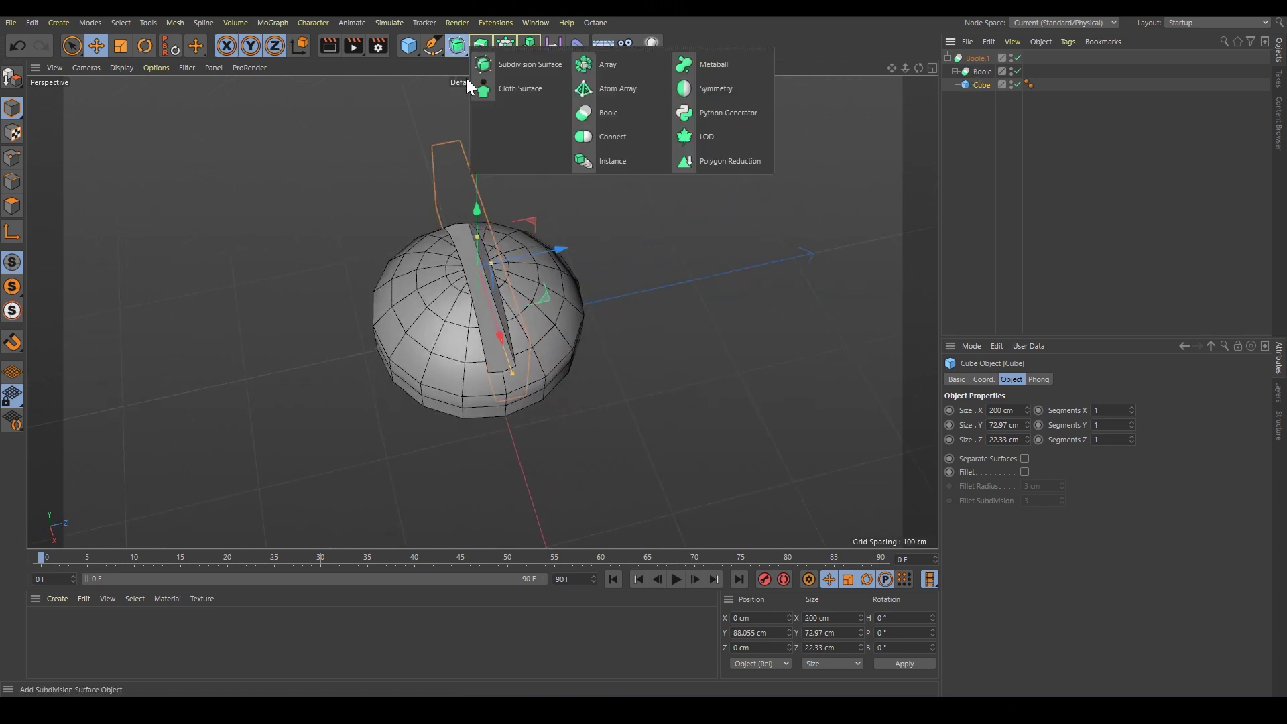
{"action": "left_click", "coordinate": [602, 108]}
{"action": "left_click_drag", "start_coordinate": [974, 68], "coordinate": [978, 56]}
Step: Create an Instance of the slot cube, make it the new Boole's second object, and rotate its heading to 90° for a crossed slot
{"action": "left_click", "coordinate": [983, 97]}
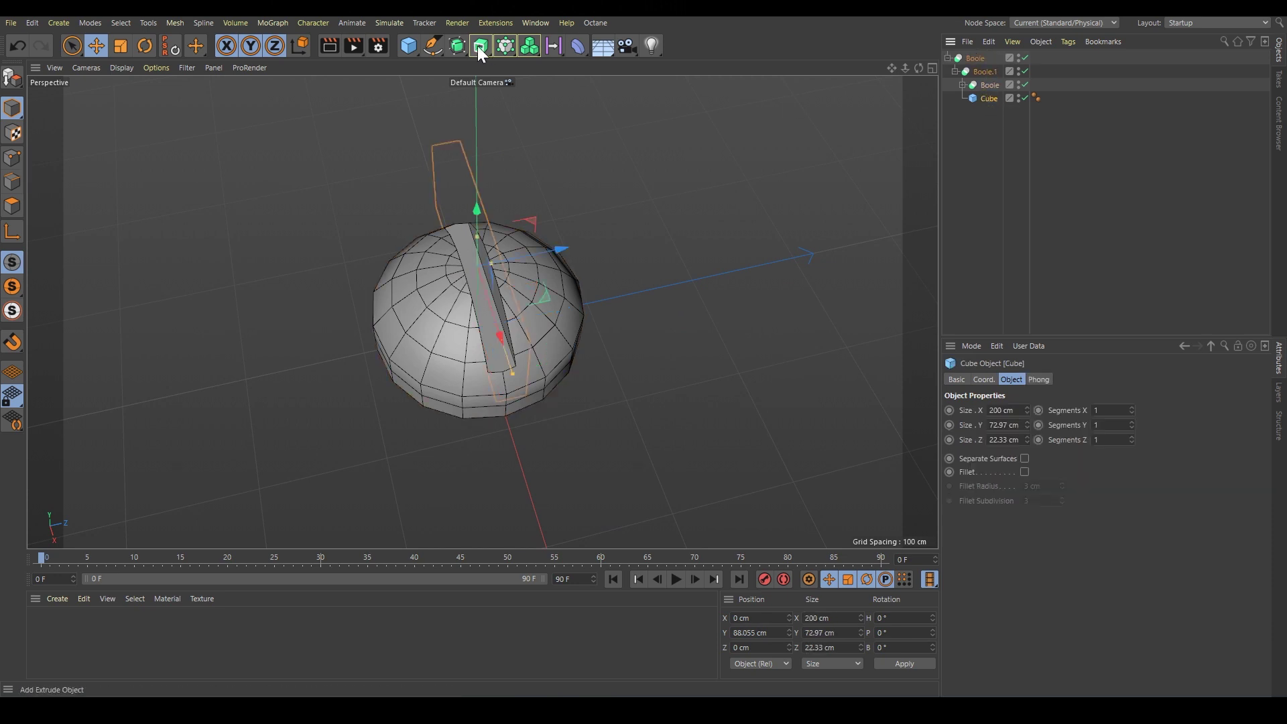
{"action": "left_click", "coordinate": [458, 47]}
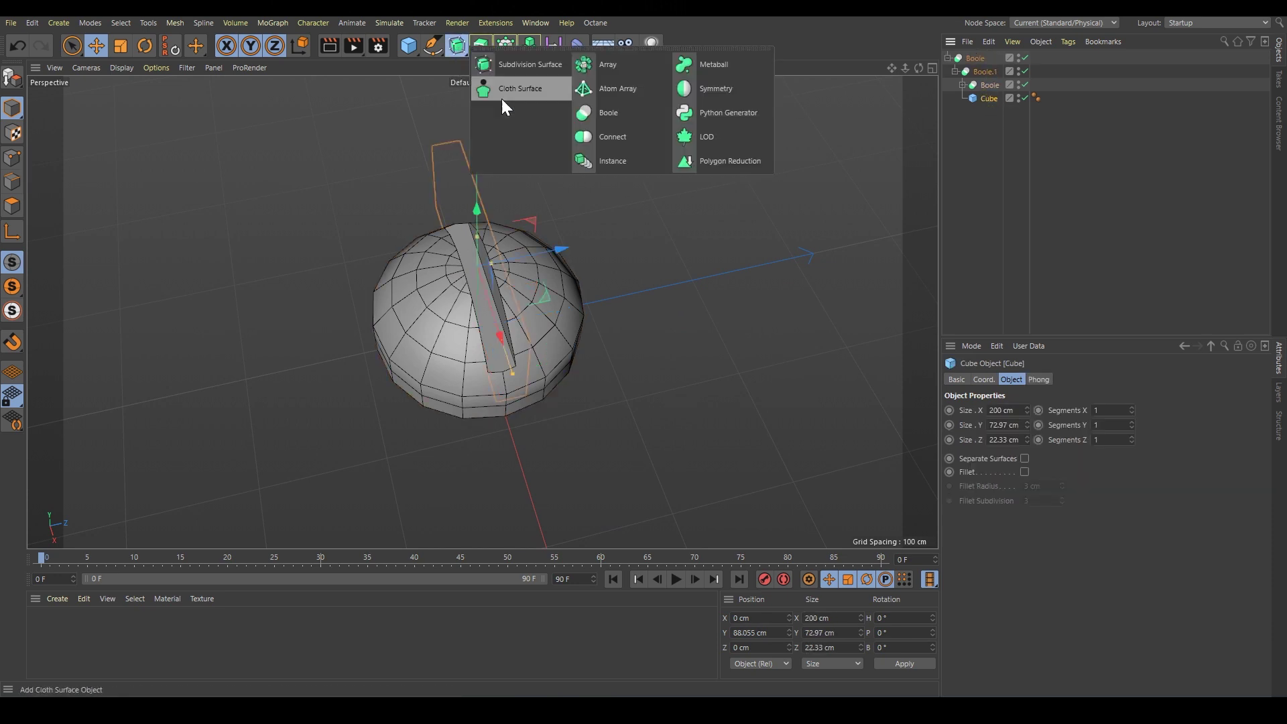
{"action": "left_click", "coordinate": [601, 161]}
{"action": "left_click", "coordinate": [955, 85]}
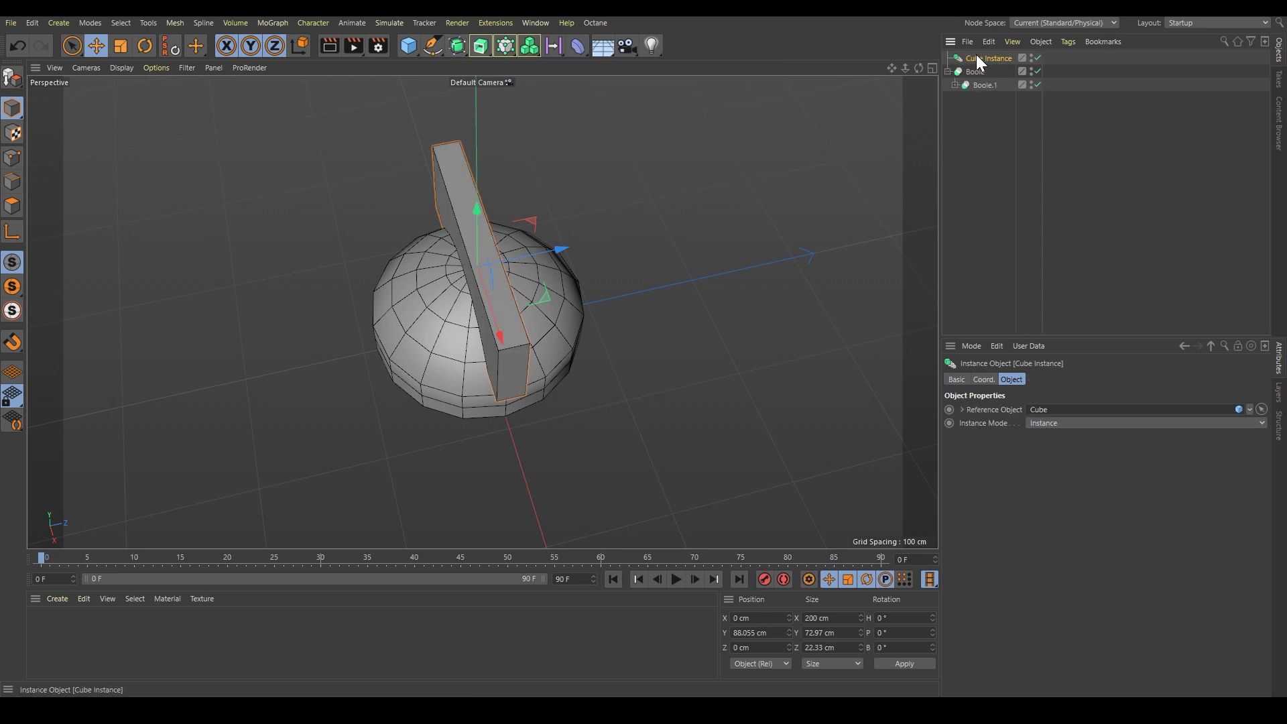
{"action": "left_click_drag", "start_coordinate": [976, 55], "coordinate": [985, 98]}
{"action": "key", "text": "r"}
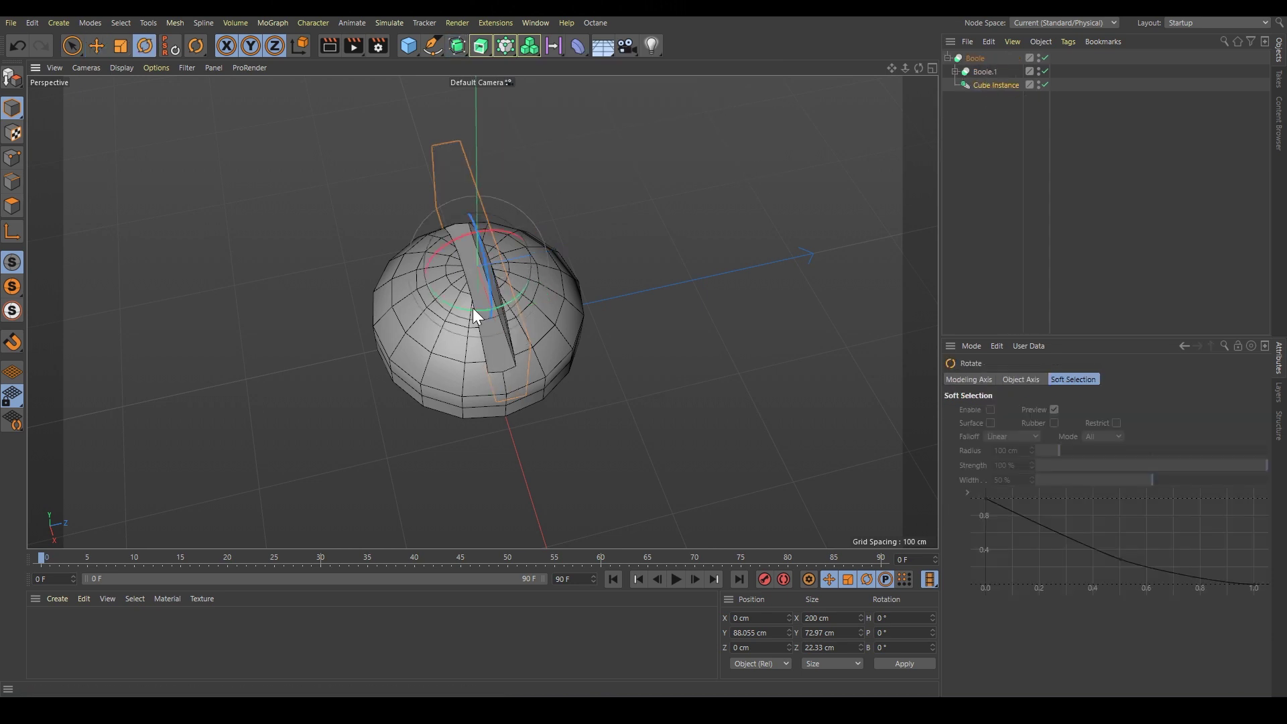
{"action": "left_click_drag", "start_coordinate": [473, 309], "coordinate": [590, 331]}
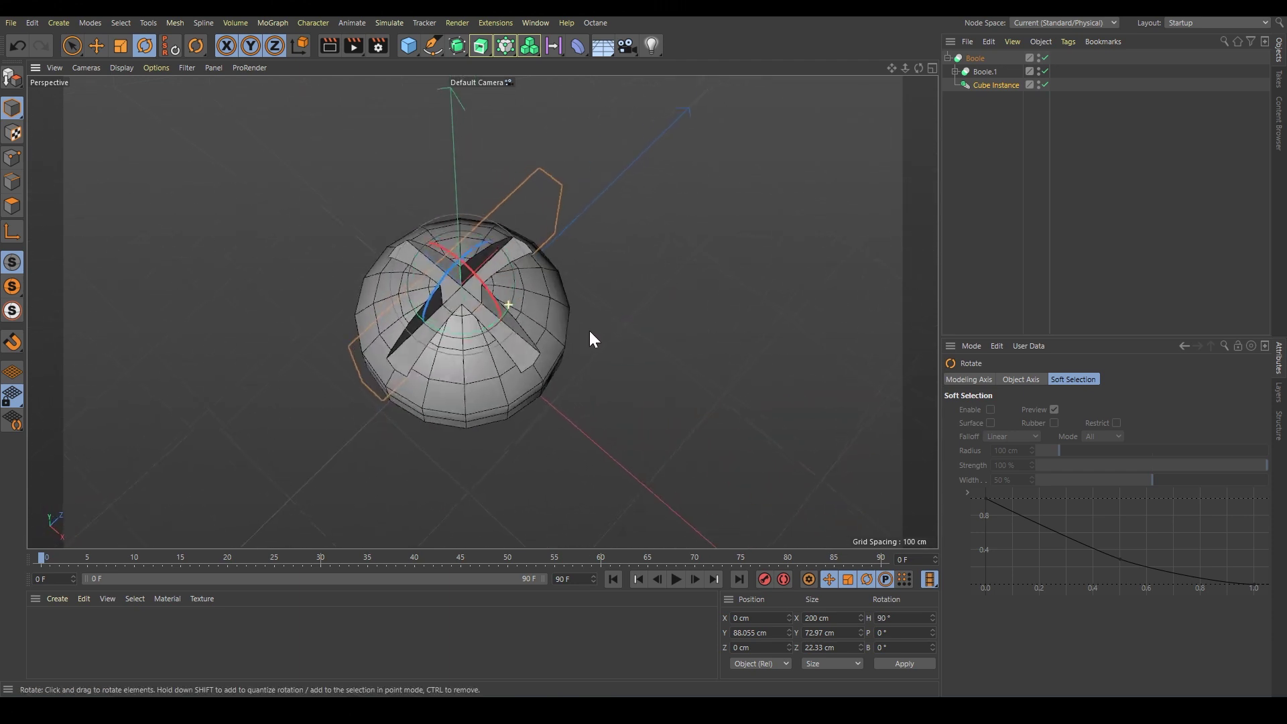
{"action": "left_click_drag", "start_coordinate": [476, 348], "coordinate": [520, 259], "text": "alt"}
{"action": "right_click_drag", "start_coordinate": [478, 285], "coordinate": [527, 268], "text": "alt"}
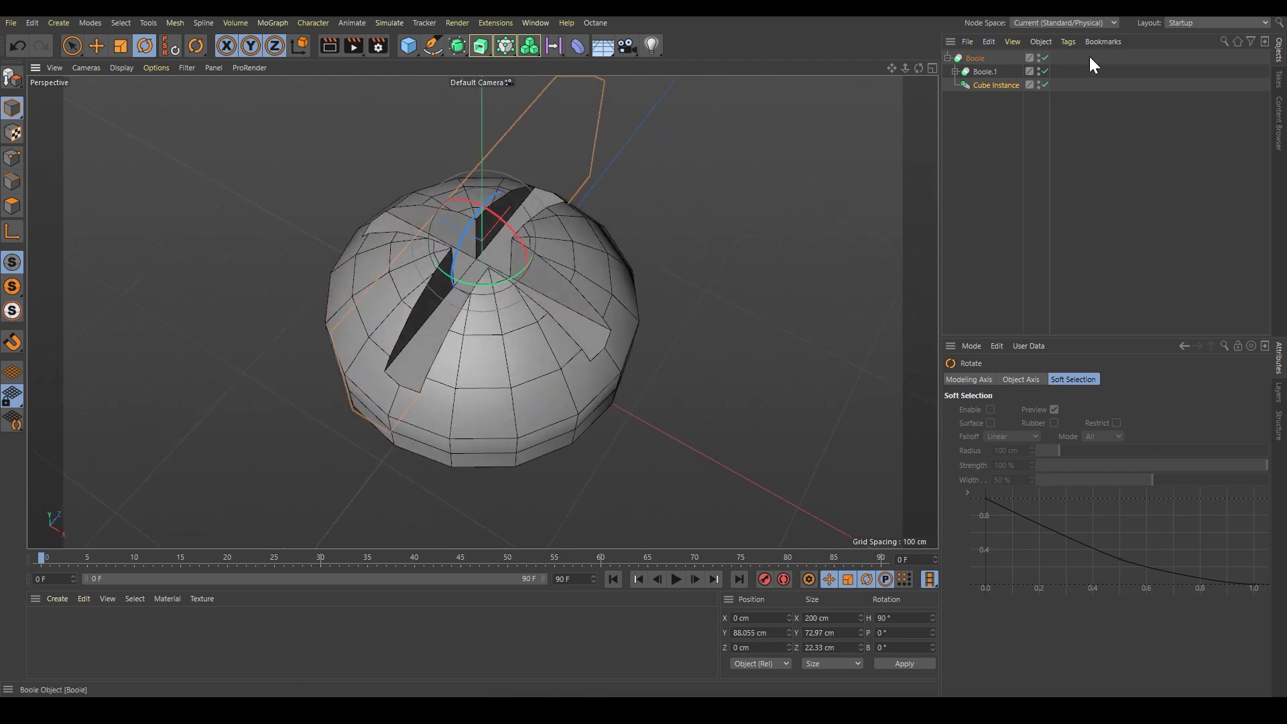
Step: Increase the Y size of the original slot cube so both crossed slots cut deeper into the dome
{"action": "left_click", "coordinate": [956, 71]}
{"action": "left_click", "coordinate": [989, 98]}
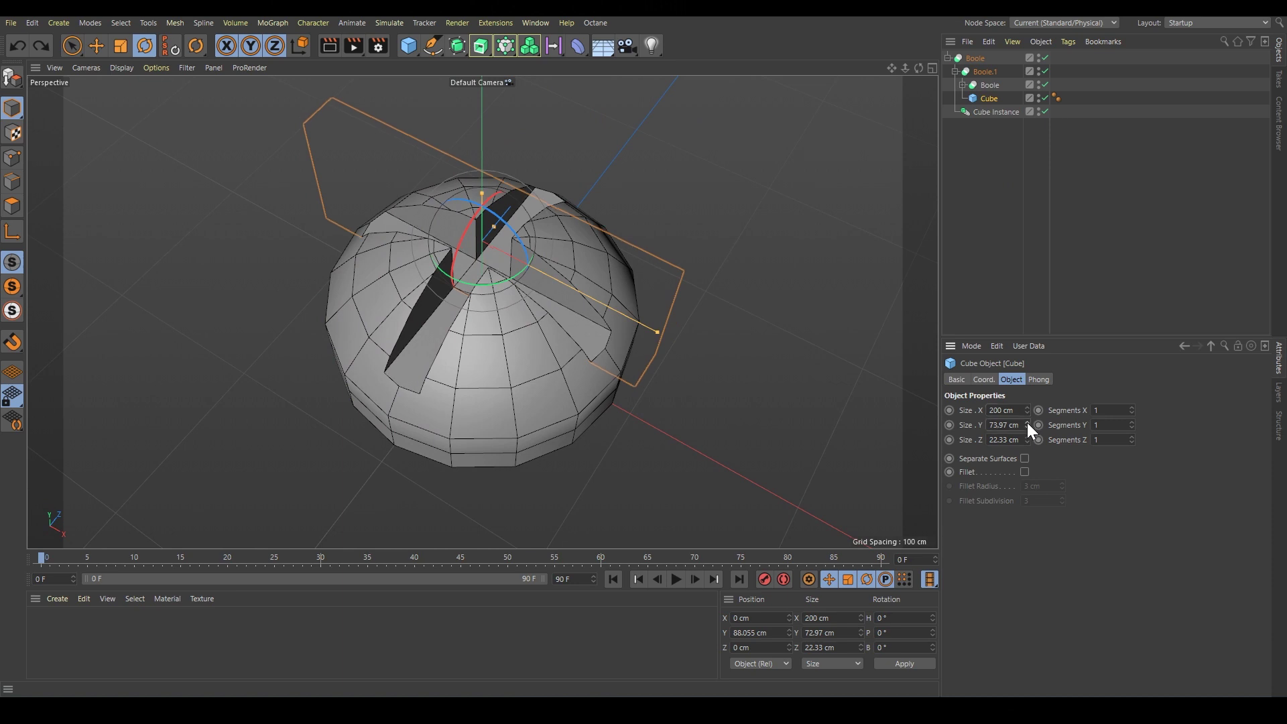
{"action": "left_click_drag", "start_coordinate": [1027, 423], "coordinate": [1027, 428]}
{"action": "left_click_drag", "start_coordinate": [504, 245], "coordinate": [501, 219], "text": "alt"}
{"action": "left_click", "coordinate": [963, 195]}
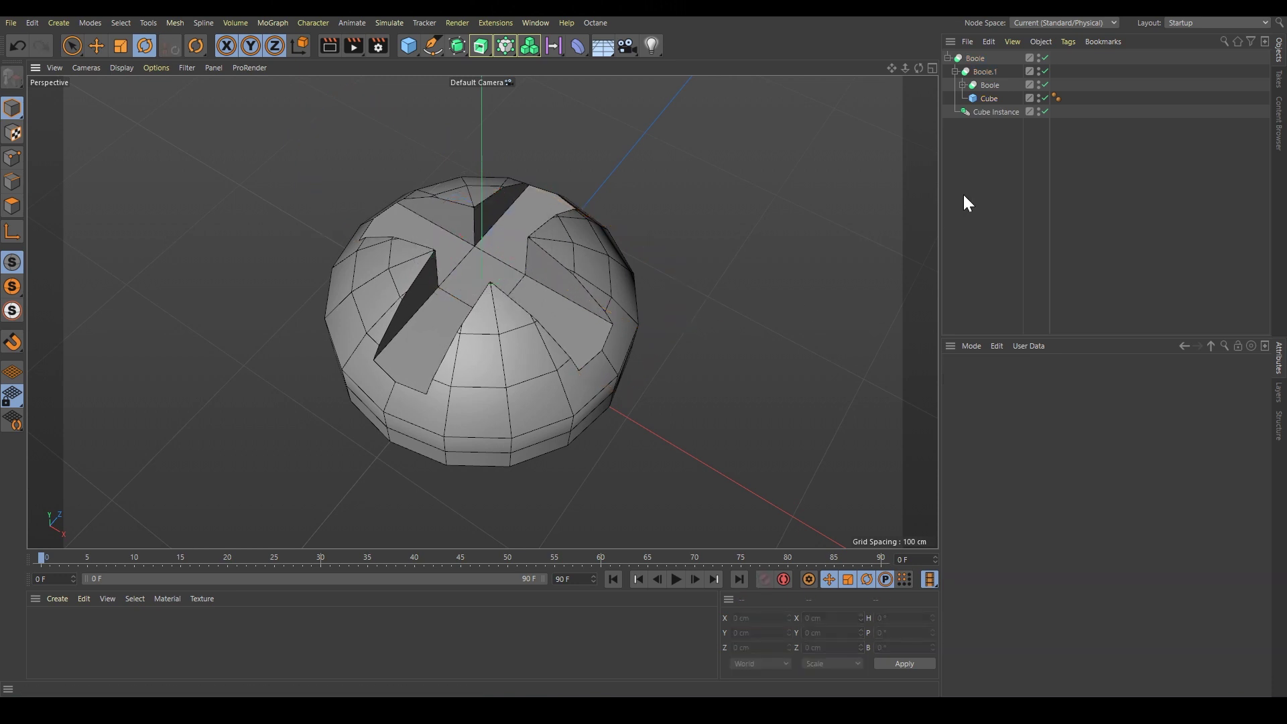
Step: Add a Null and nest the complete Boole hierarchy inside it
{"action": "scroll", "coordinate": [423, 325], "scroll_direction": "down", "scroll_amount": 10}
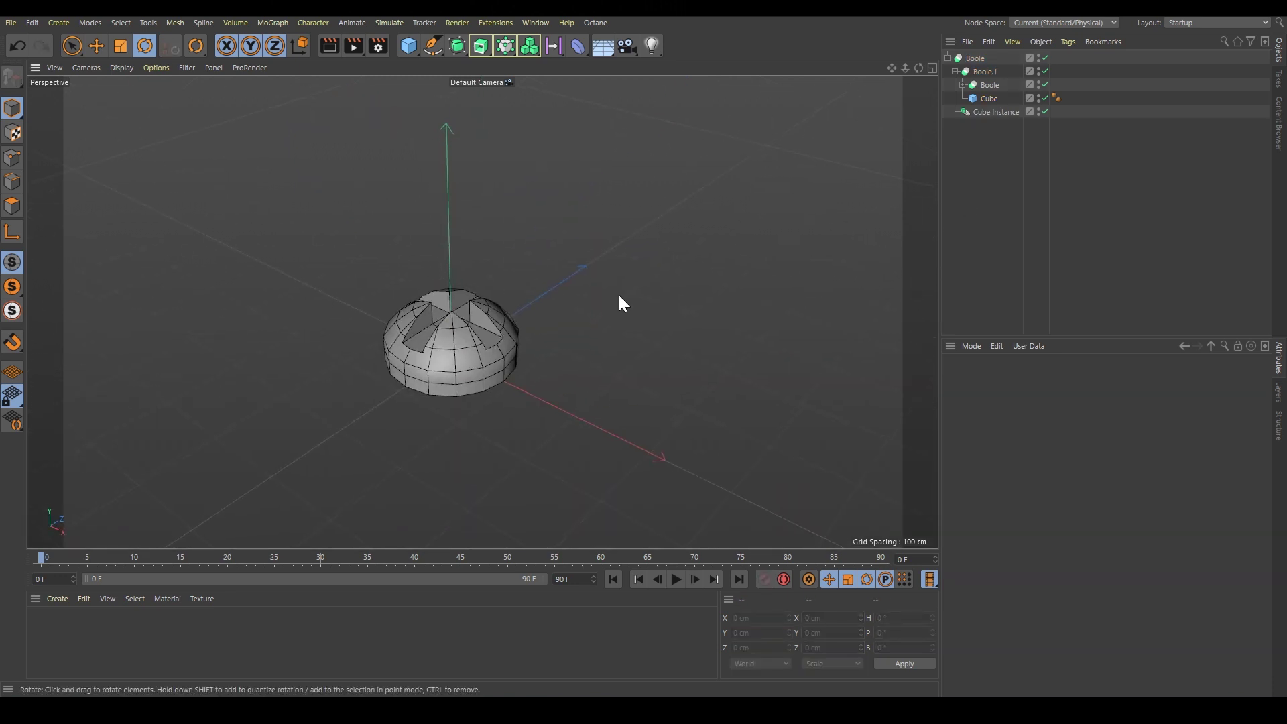
{"action": "left_click", "coordinate": [409, 47]}
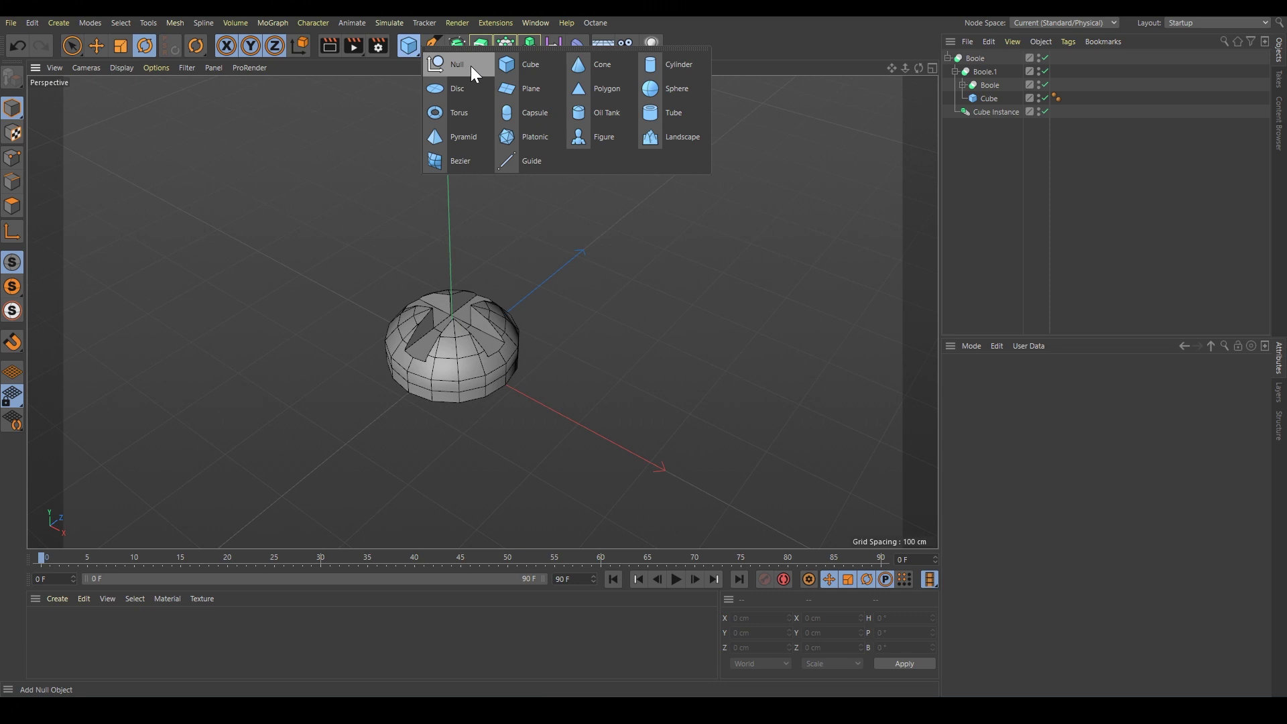
{"action": "left_click", "coordinate": [470, 66]}
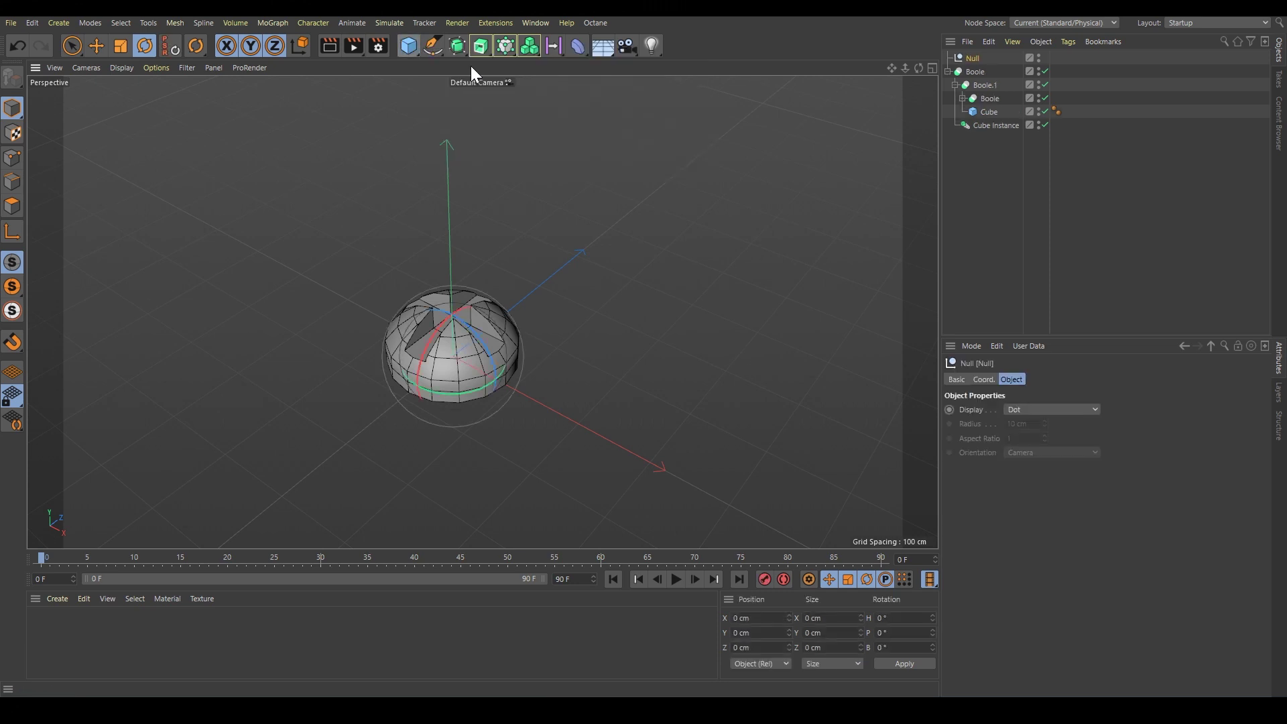
{"action": "left_click", "coordinate": [947, 72]}
{"action": "left_click", "coordinate": [948, 72]}
{"action": "left_click_drag", "start_coordinate": [976, 69], "coordinate": [977, 57]}
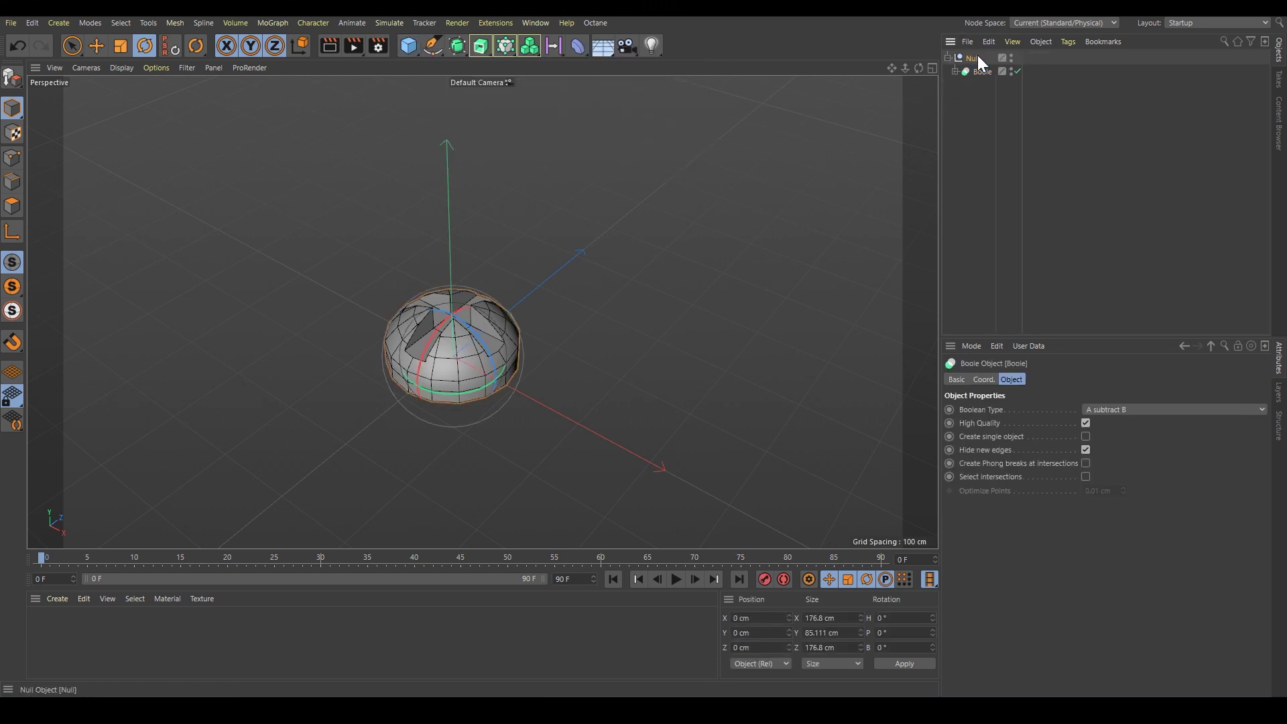
Step: Rename the Null as Screw
{"action": "double_click", "coordinate": [973, 58]}
{"action": "type", "text": "sr"}
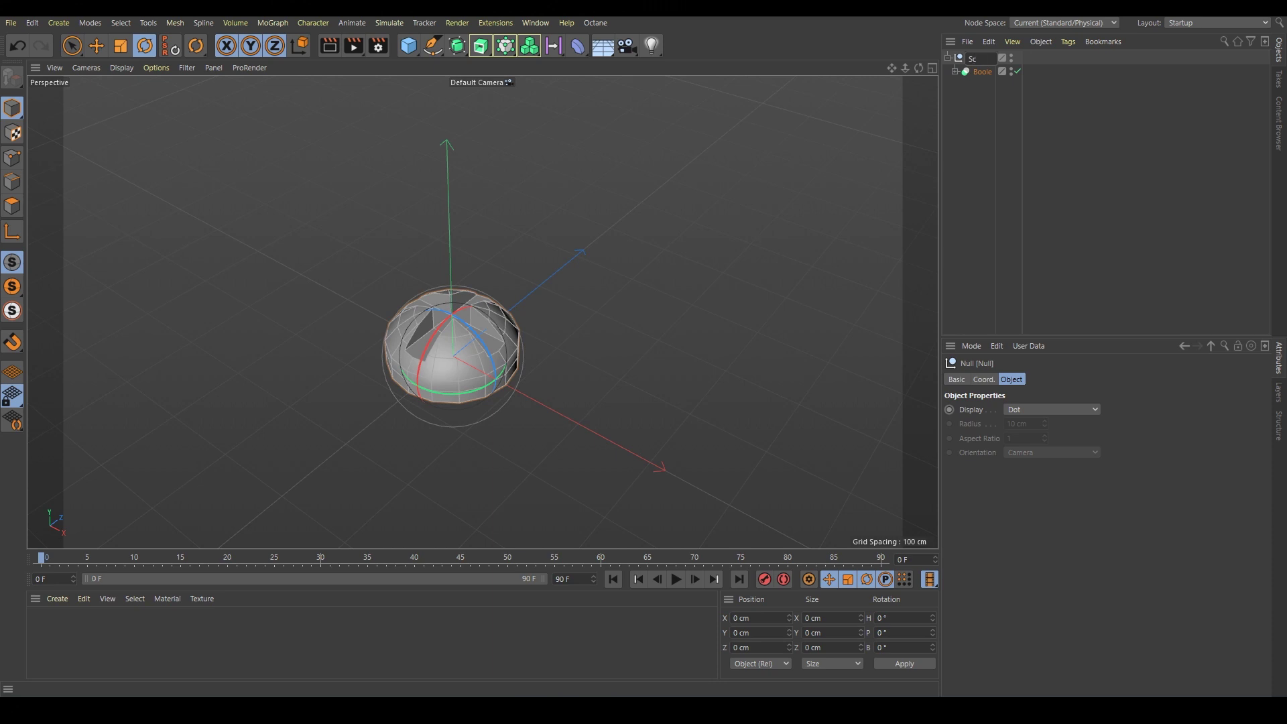
{"action": "type", "text": "rew"}
{"action": "key", "text": "Return"}
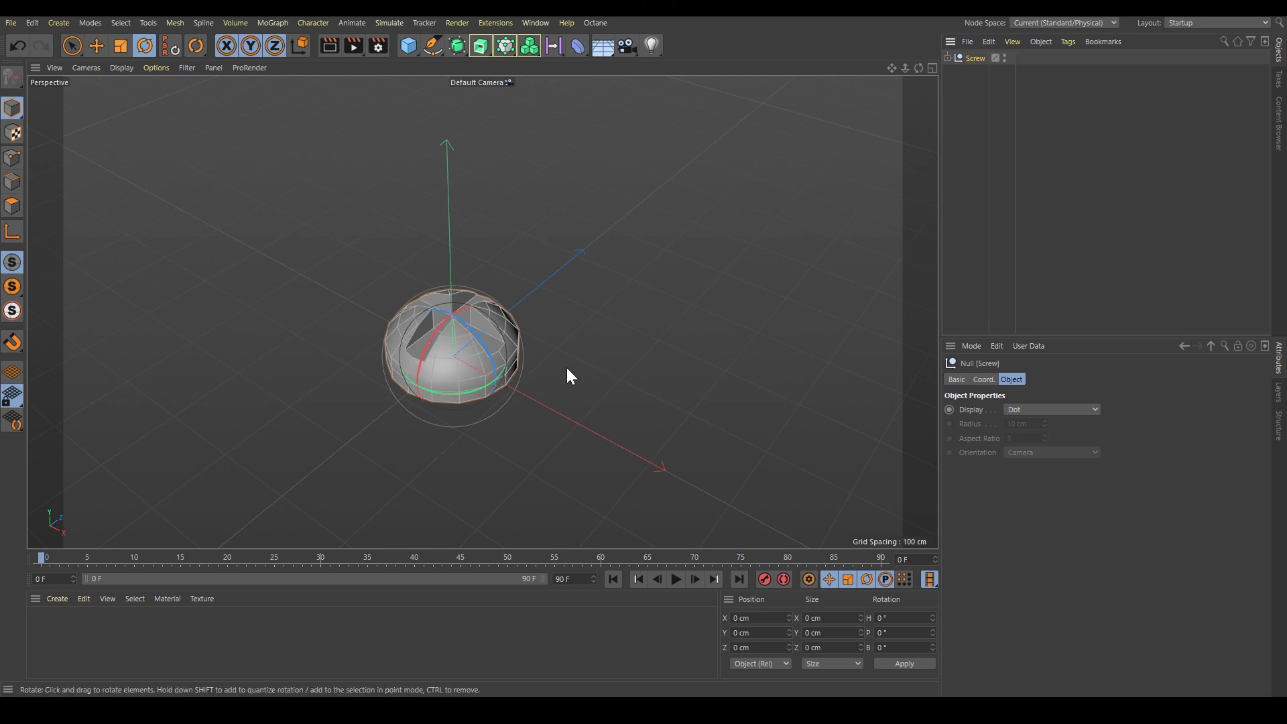
Step: Copy the Screw into the minigun project and move it beside the gun to about X 310 cm
{"action": "left_click", "coordinate": [67, 47]}
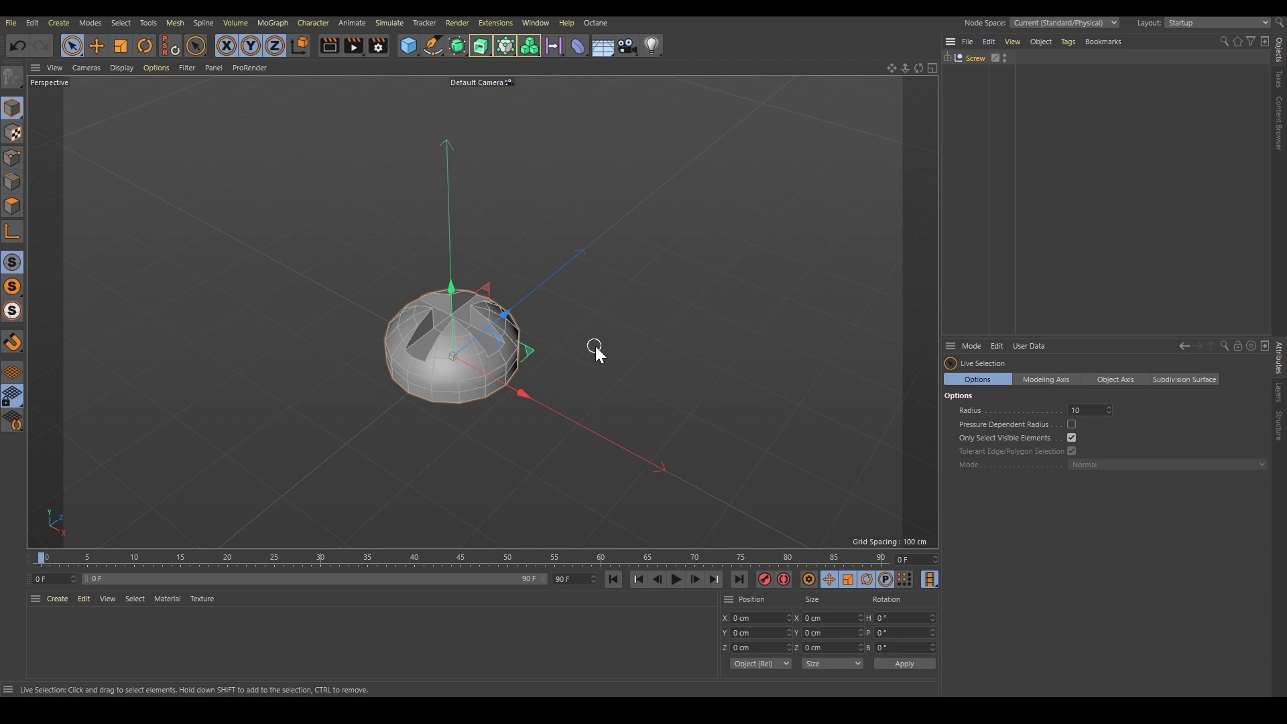
{"action": "key", "text": "v"}
{"action": "mouse_move", "coordinate": [592, 383]}
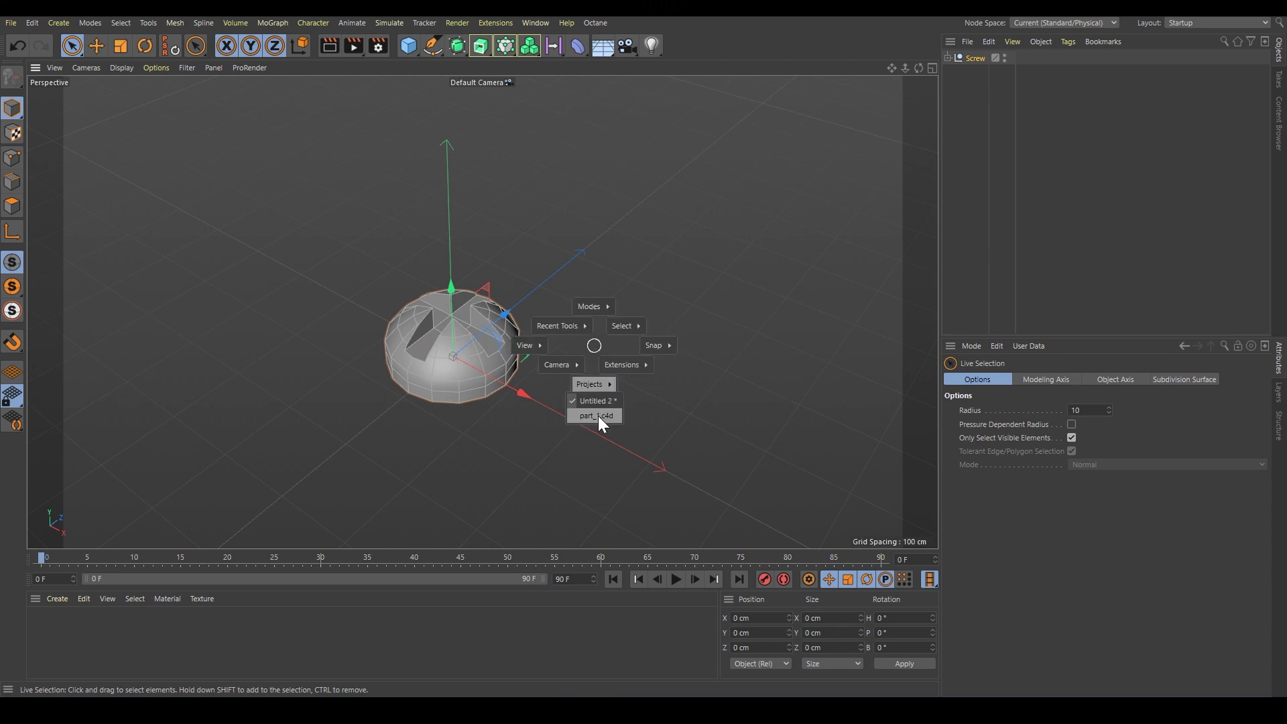
{"action": "left_click", "coordinate": [597, 415]}
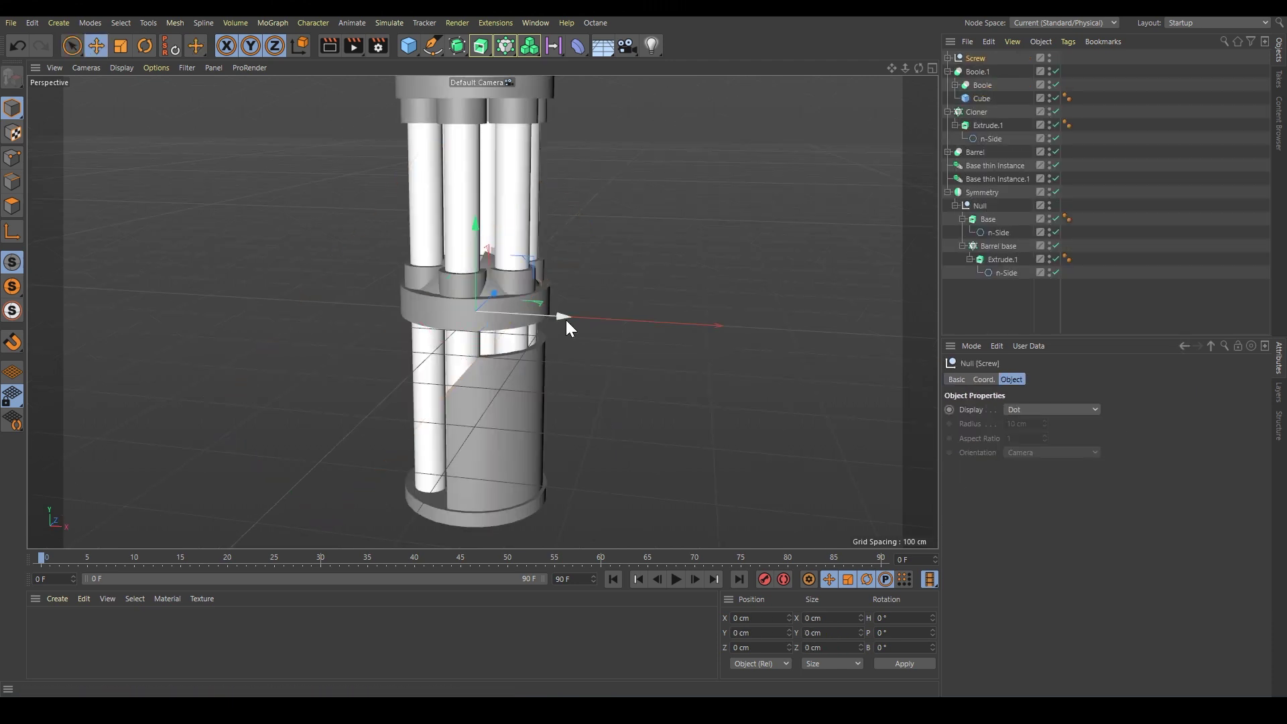
{"action": "left_click_drag", "start_coordinate": [541, 312], "coordinate": [777, 348]}
{"action": "left_click_drag", "start_coordinate": [690, 300], "coordinate": [643, 301], "text": "alt"}
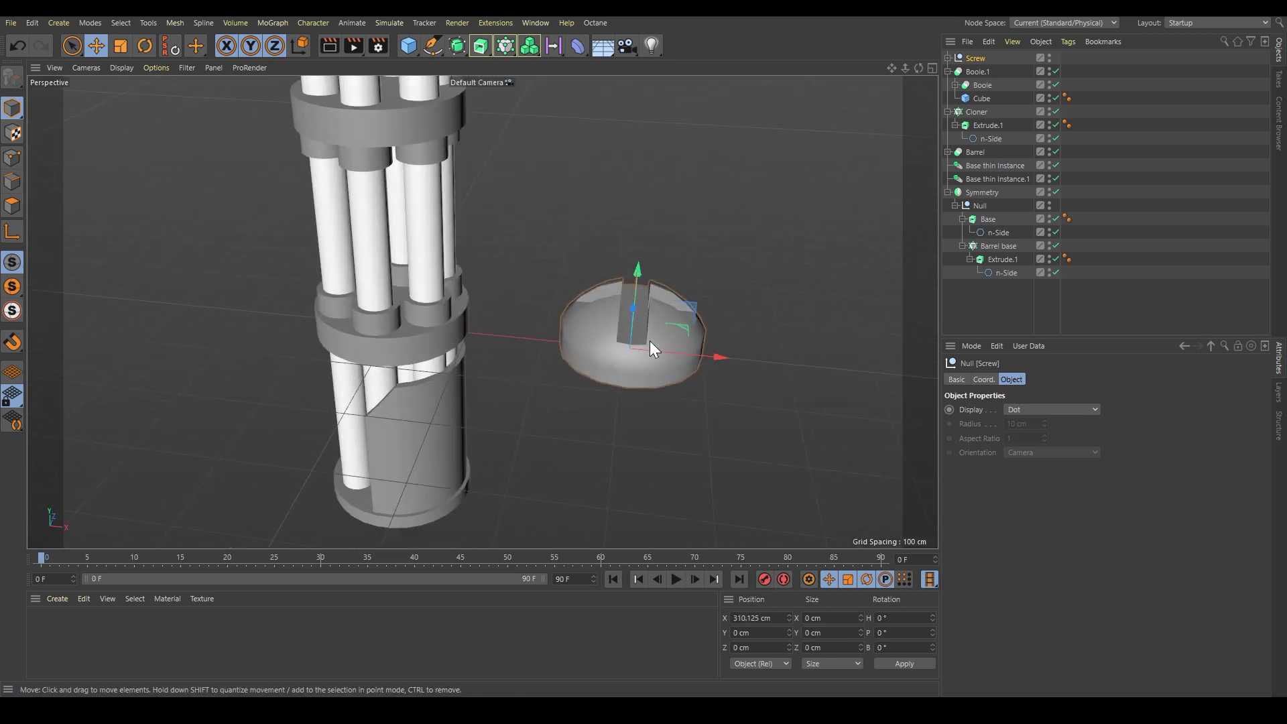
Step: Scale the Screw down uniformly to about 33 cm across to suit the minigun housing
{"action": "key", "text": "t"}
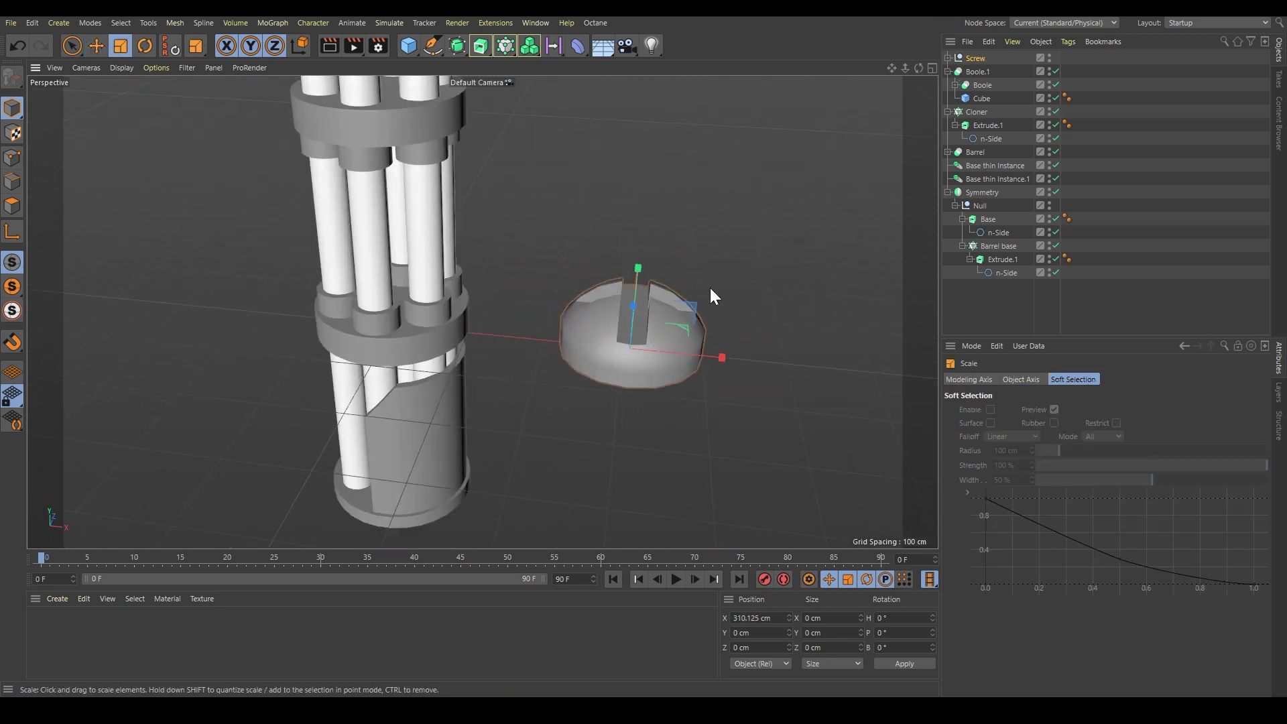
{"action": "left_click_drag", "start_coordinate": [793, 293], "coordinate": [563, 356]}
{"action": "middle_click_drag", "start_coordinate": [517, 396], "coordinate": [529, 316], "text": "alt"}
{"action": "left_click_drag", "start_coordinate": [528, 316], "coordinate": [469, 314], "text": "alt"}
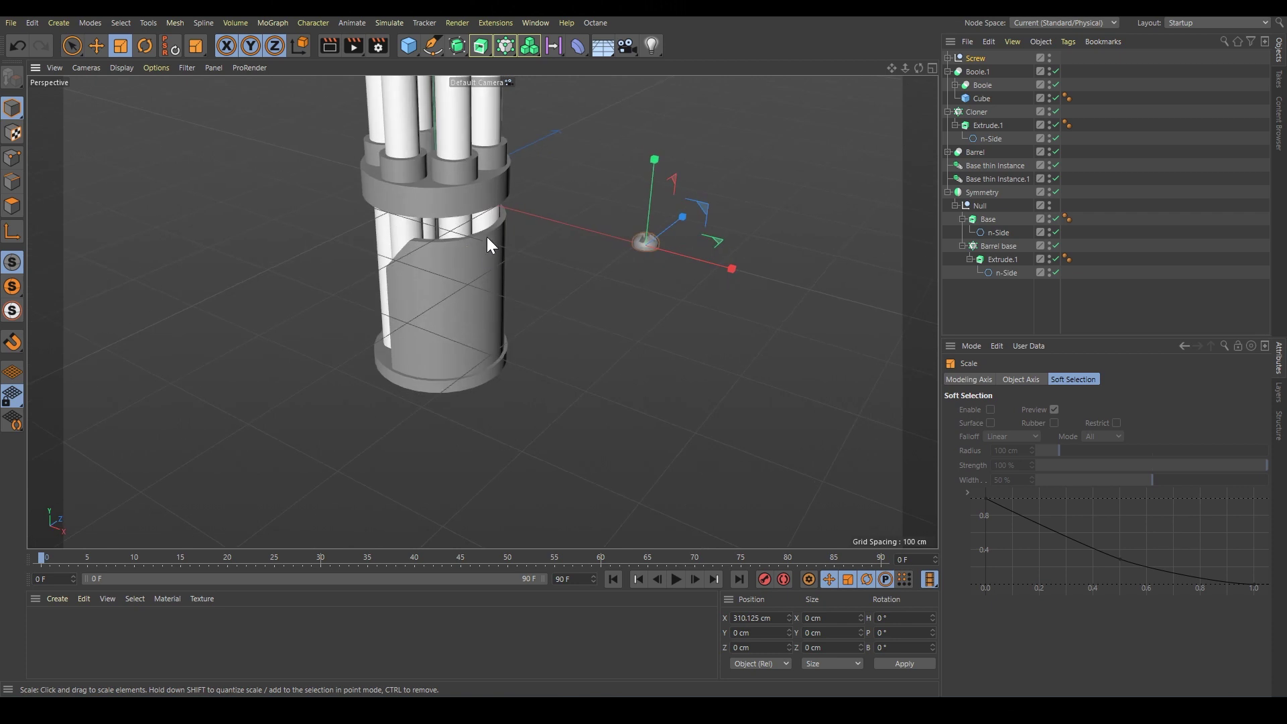
{"action": "left_click_drag", "start_coordinate": [549, 235], "coordinate": [592, 325], "text": "alt"}
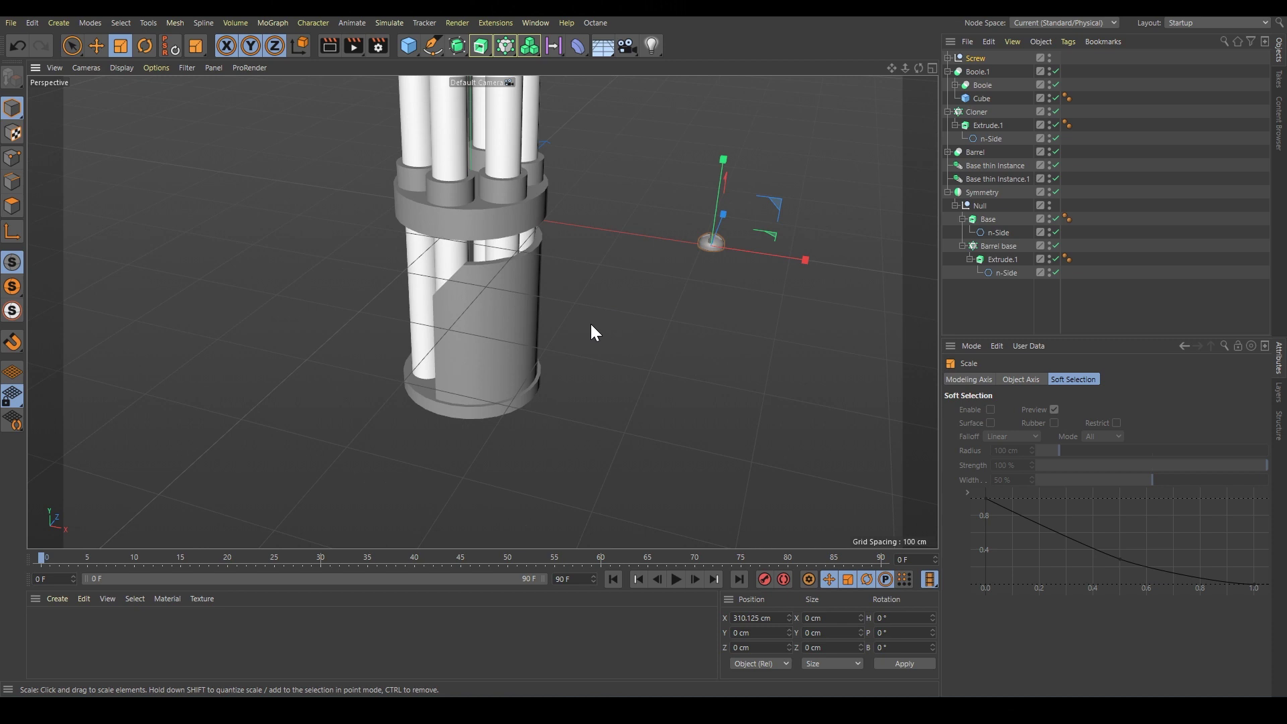
Step: Copy the Base's n-Side spline out to the top level of the hierarchy and lower it to about Y -51.6 cm
{"action": "left_click", "coordinate": [1011, 272]}
{"action": "left_click", "coordinate": [999, 233]}
{"action": "left_click_drag", "start_coordinate": [999, 232], "coordinate": [982, 55]}
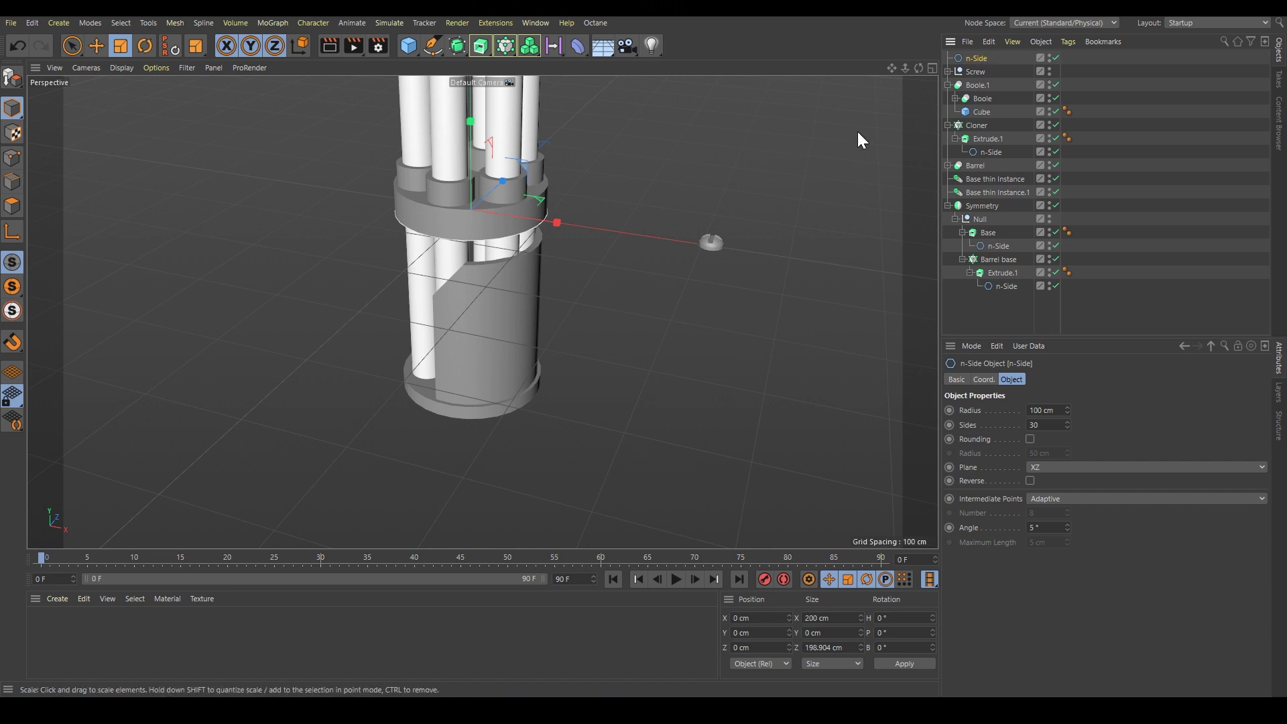
{"action": "key", "text": "e"}
{"action": "left_click_drag", "start_coordinate": [470, 177], "coordinate": [478, 205]}
Step: Scale the copied n-Side spline down slightly so it follows the housing's outer wall
{"action": "left_click_drag", "start_coordinate": [540, 296], "coordinate": [520, 261], "text": "alt"}
{"action": "scroll", "coordinate": [442, 244], "scroll_direction": "up", "scroll_amount": 4}
{"action": "scroll", "coordinate": [445, 239], "scroll_direction": "up", "scroll_amount": 5}
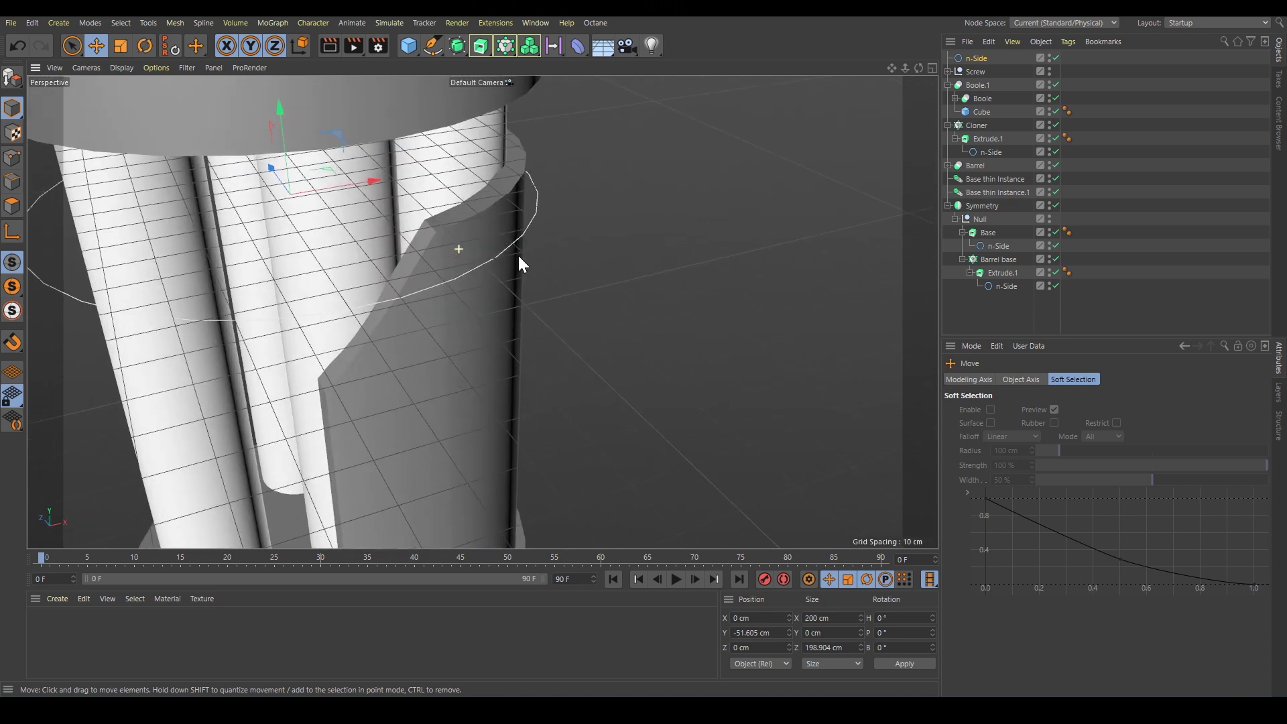
{"action": "key", "text": "t"}
{"action": "left_click_drag", "start_coordinate": [614, 287], "coordinate": [574, 277]}
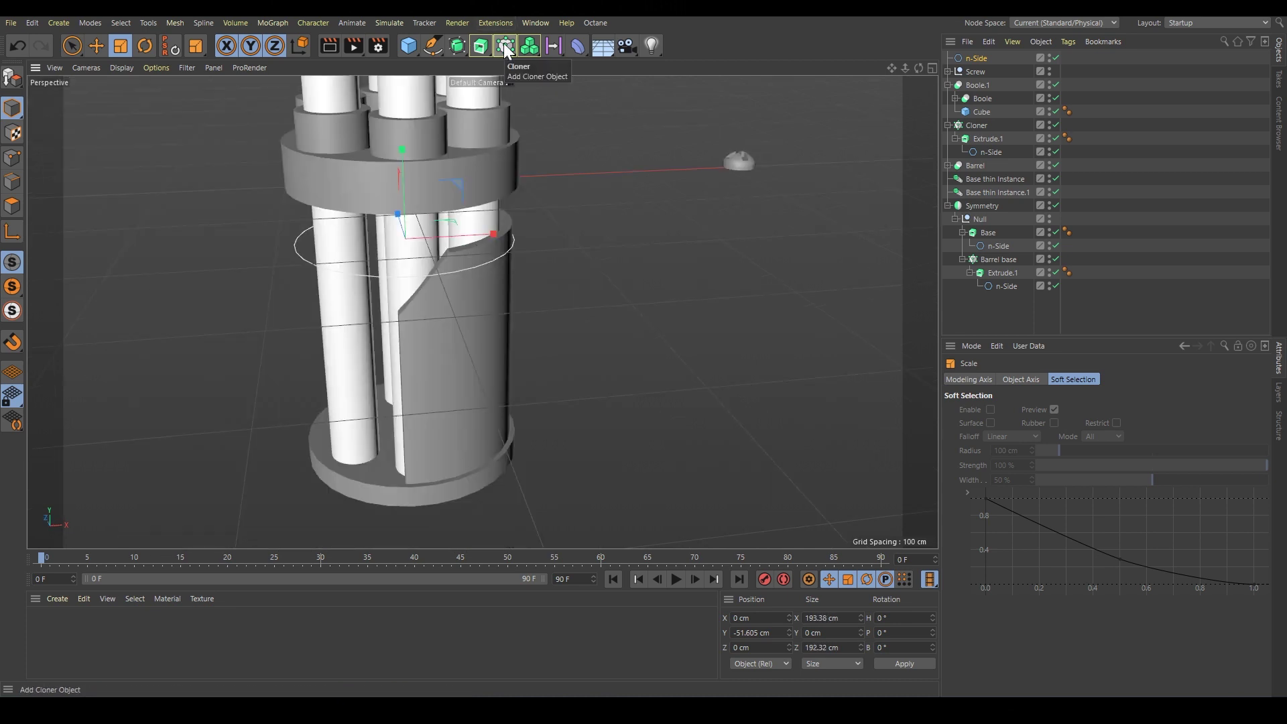
Step: Add a new Cloner and nest the Screw inside it
{"action": "left_click", "coordinate": [504, 43]}
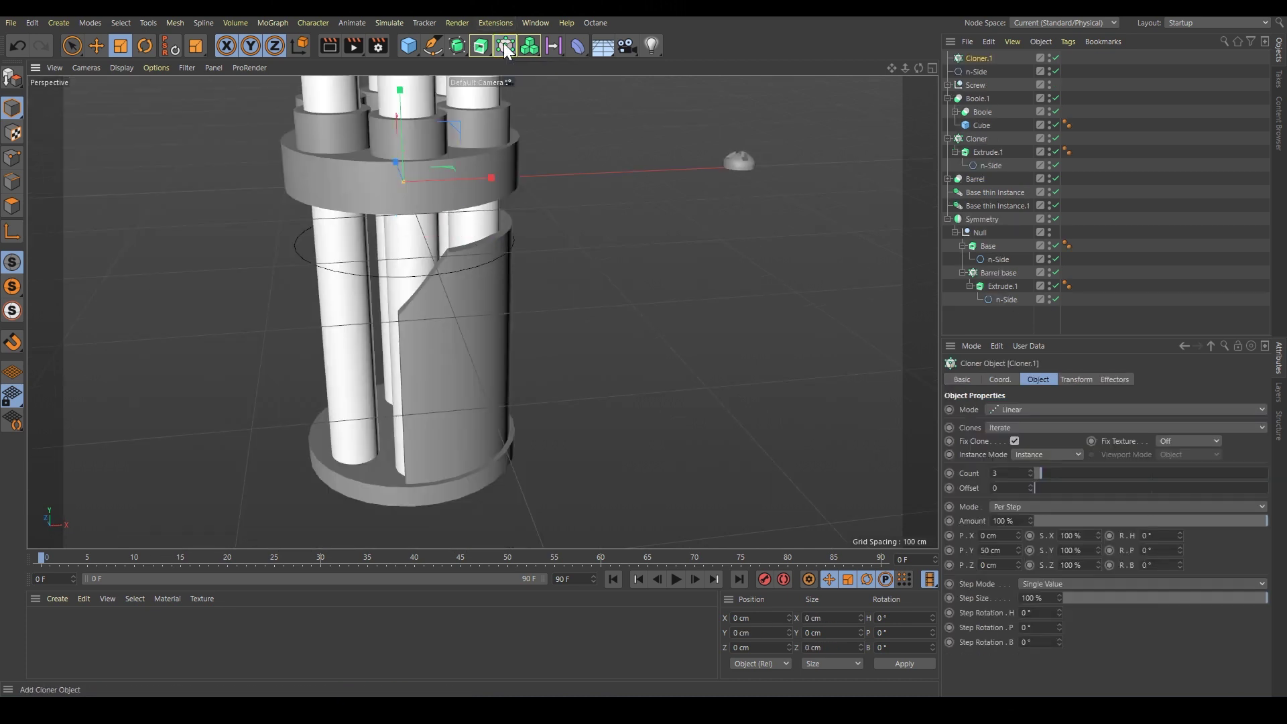
{"action": "left_click", "coordinate": [975, 85]}
{"action": "left_click_drag", "start_coordinate": [980, 85], "coordinate": [984, 57]}
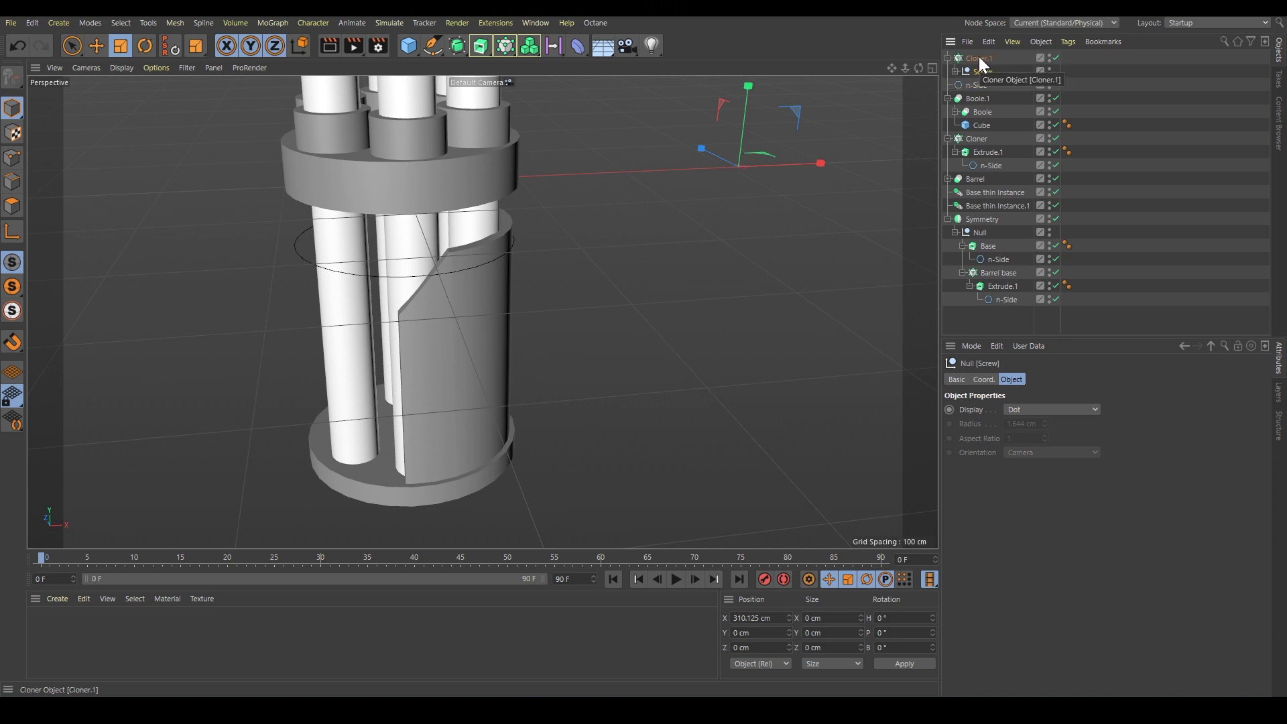
Step: Switch the new Cloner to Object mode and link the copied n-Side as its distribution object
{"action": "left_click", "coordinate": [979, 57]}
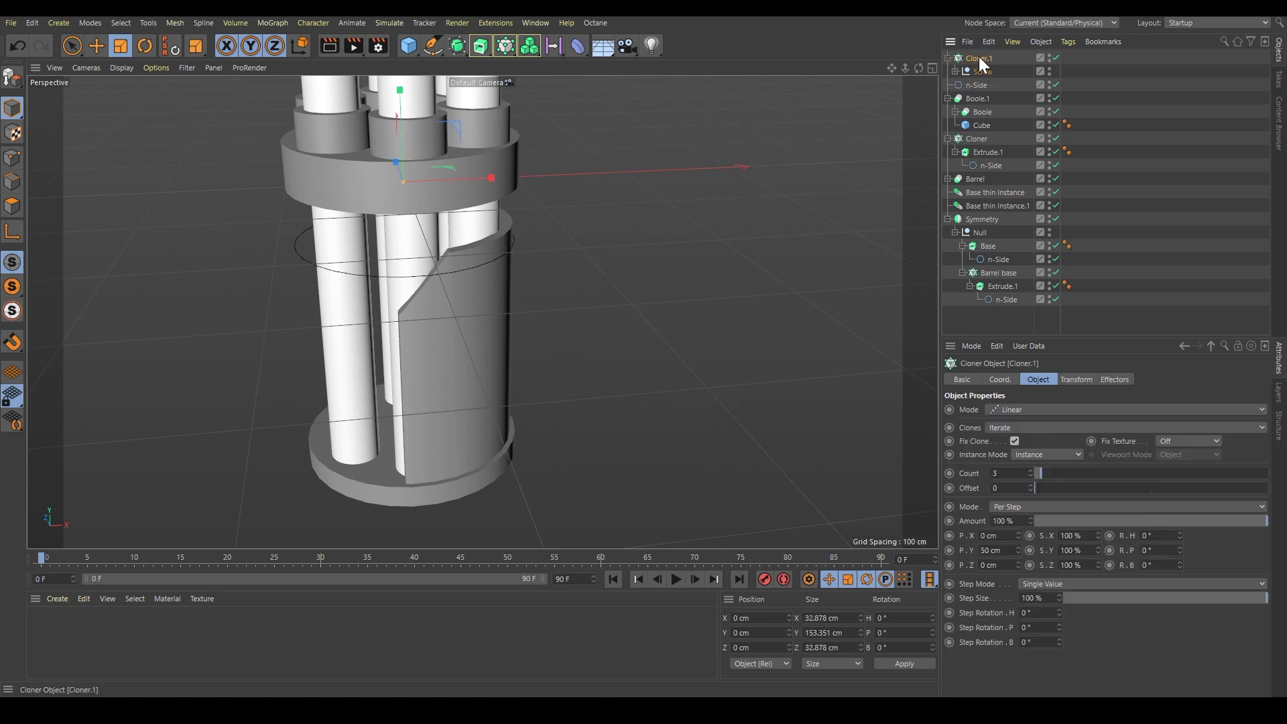
{"action": "left_click", "coordinate": [1035, 406]}
{"action": "left_click", "coordinate": [1012, 424]}
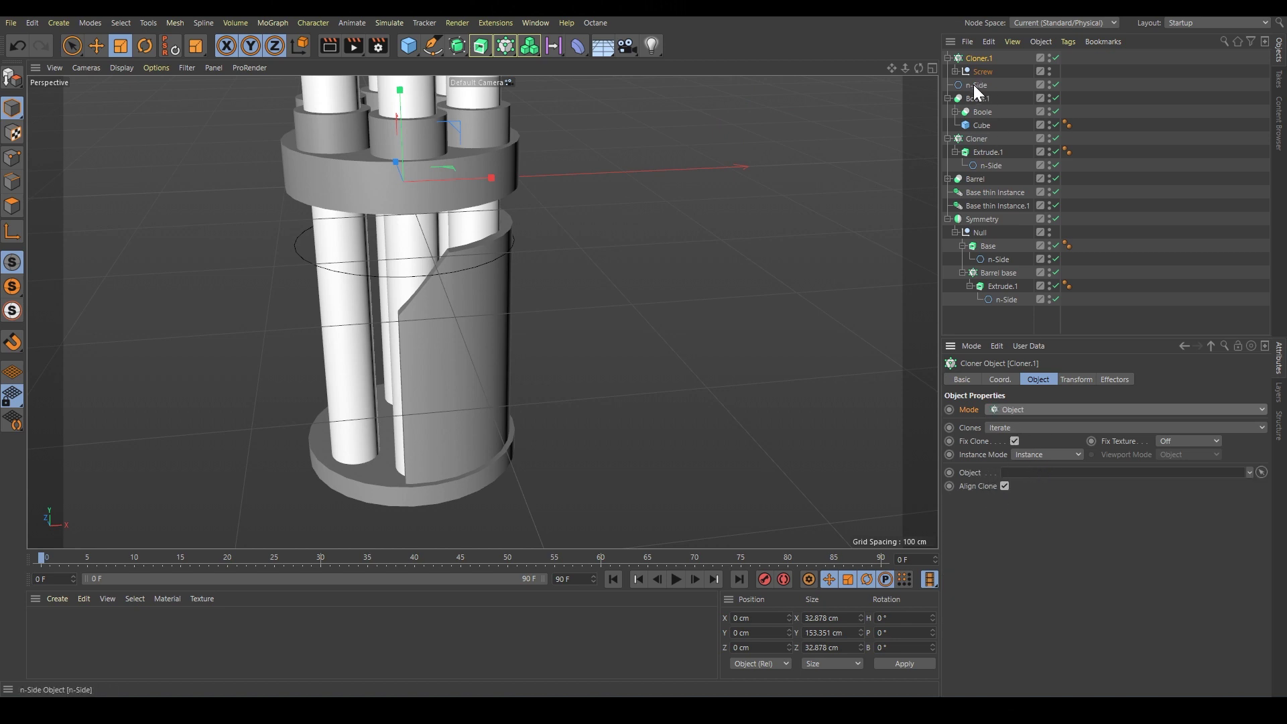
{"action": "left_click_drag", "start_coordinate": [974, 85], "coordinate": [1029, 472]}
{"action": "left_click_drag", "start_coordinate": [562, 224], "coordinate": [402, 248], "text": "alt"}
Step: Set the screw Cloner's Count to 6
{"action": "double_click", "coordinate": [1132, 518]}
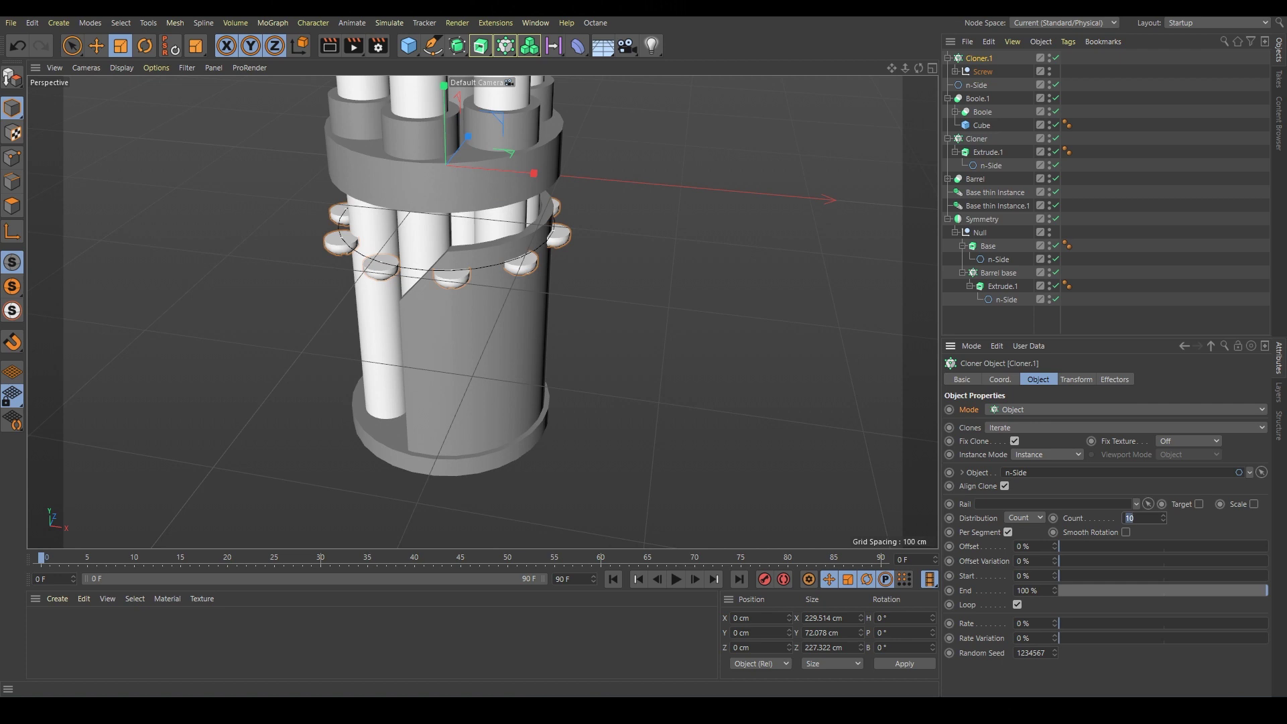
{"action": "type", "text": "6"}
{"action": "key", "text": "Return"}
Step: Limit the screw clones to part of the ring with Start at 57% and End at 100%
{"action": "left_click_drag", "start_coordinate": [287, 425], "coordinate": [279, 306], "text": "alt"}
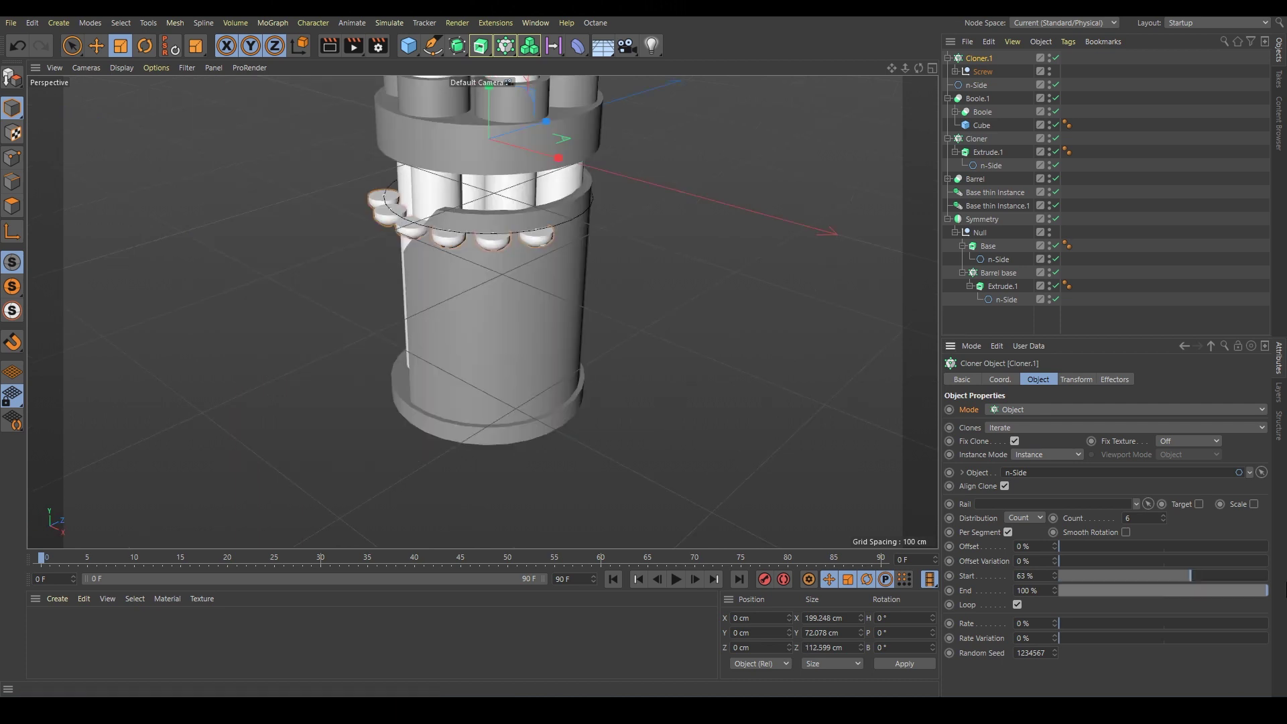
{"action": "mouse_move", "coordinate": [1265, 590]}
{"action": "left_mouse_down"}
{"action": "mouse_move", "coordinate": [1173, 575]}
{"action": "mouse_move", "coordinate": [1072, 582]}
{"action": "left_mouse_up"}
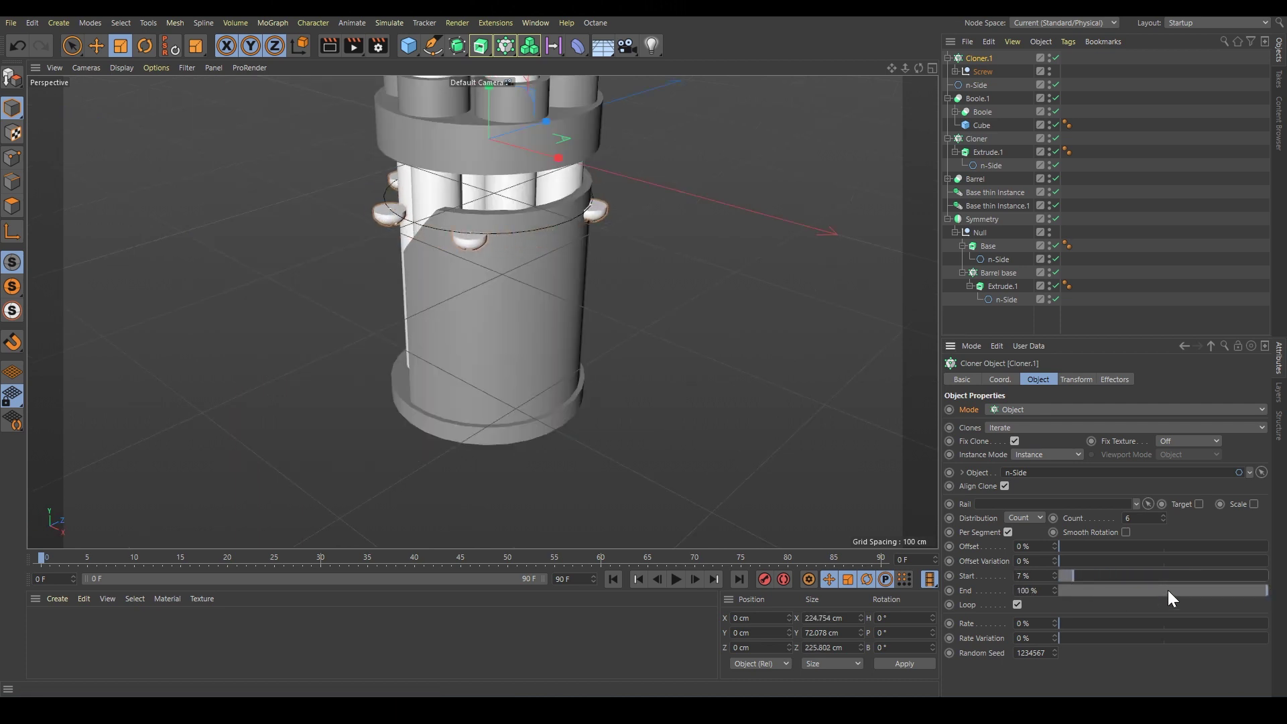
{"action": "left_click_drag", "start_coordinate": [1169, 591], "coordinate": [1160, 592]}
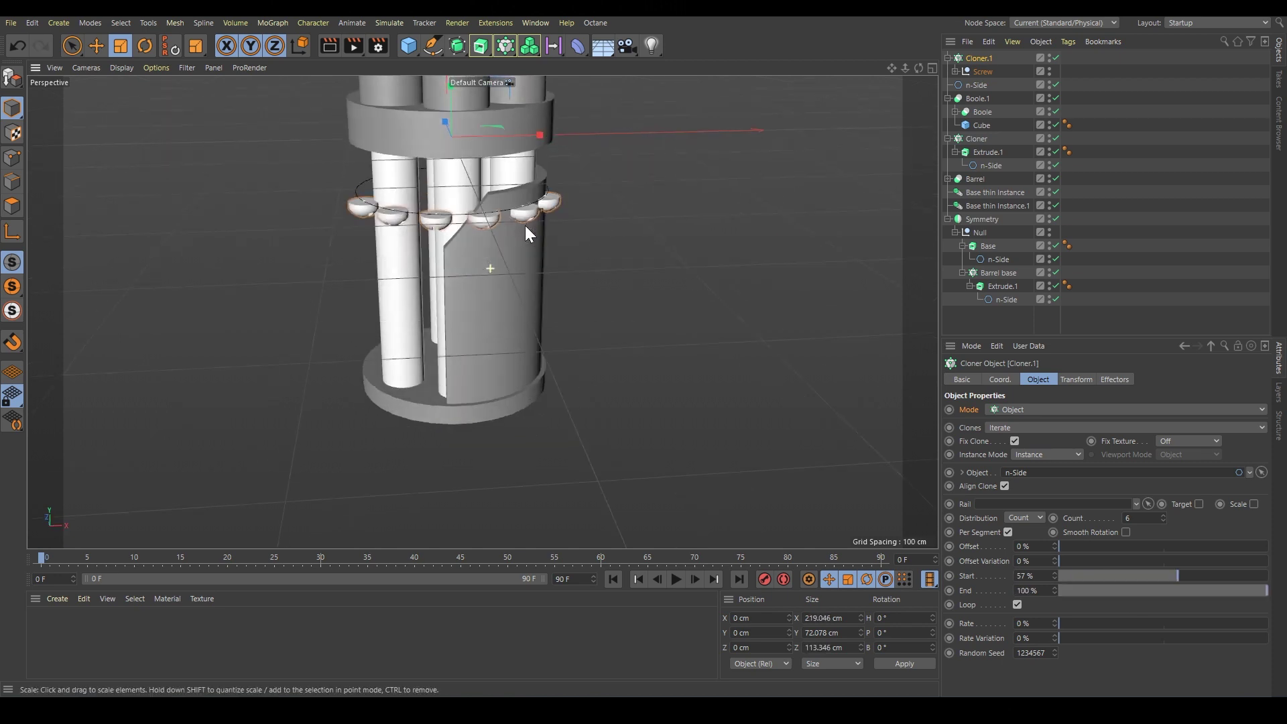
{"action": "left_click_drag", "start_coordinate": [525, 225], "coordinate": [512, 260], "text": "alt"}
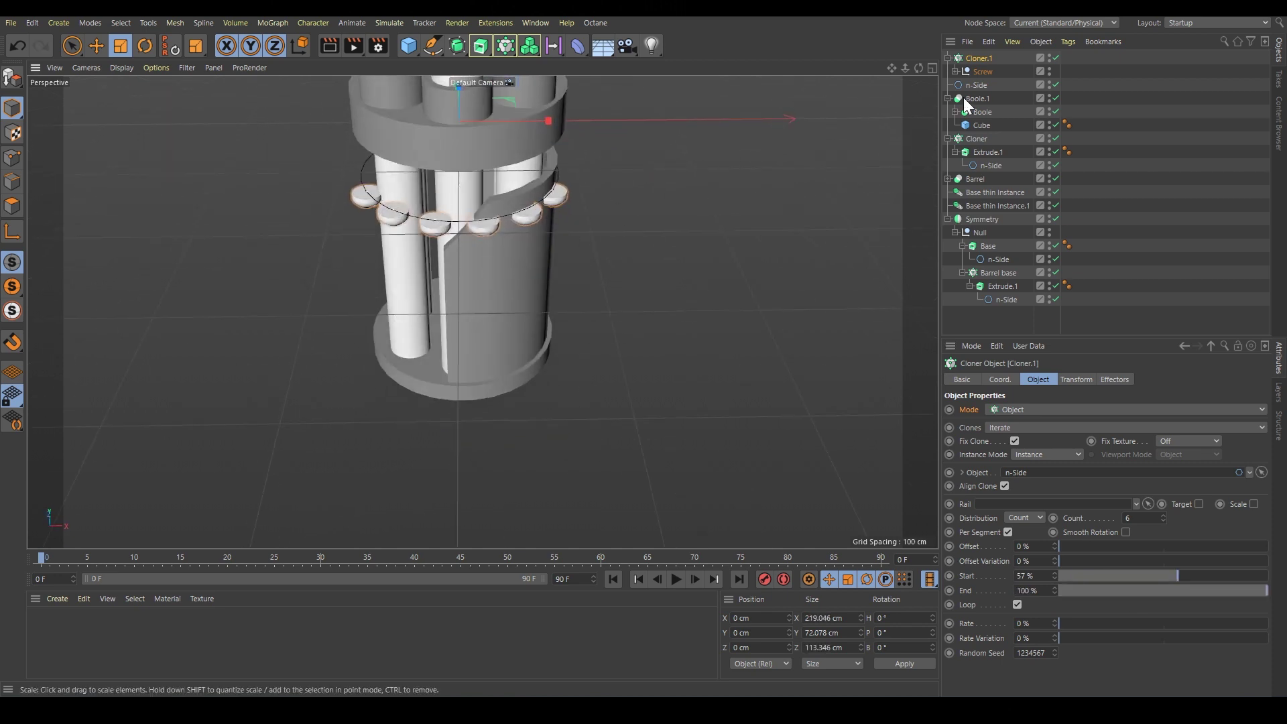
Step: Rotate the n-Side spline that carries the screws to a heading of 90° so they line the housing wall
{"action": "left_click", "coordinate": [956, 71]}
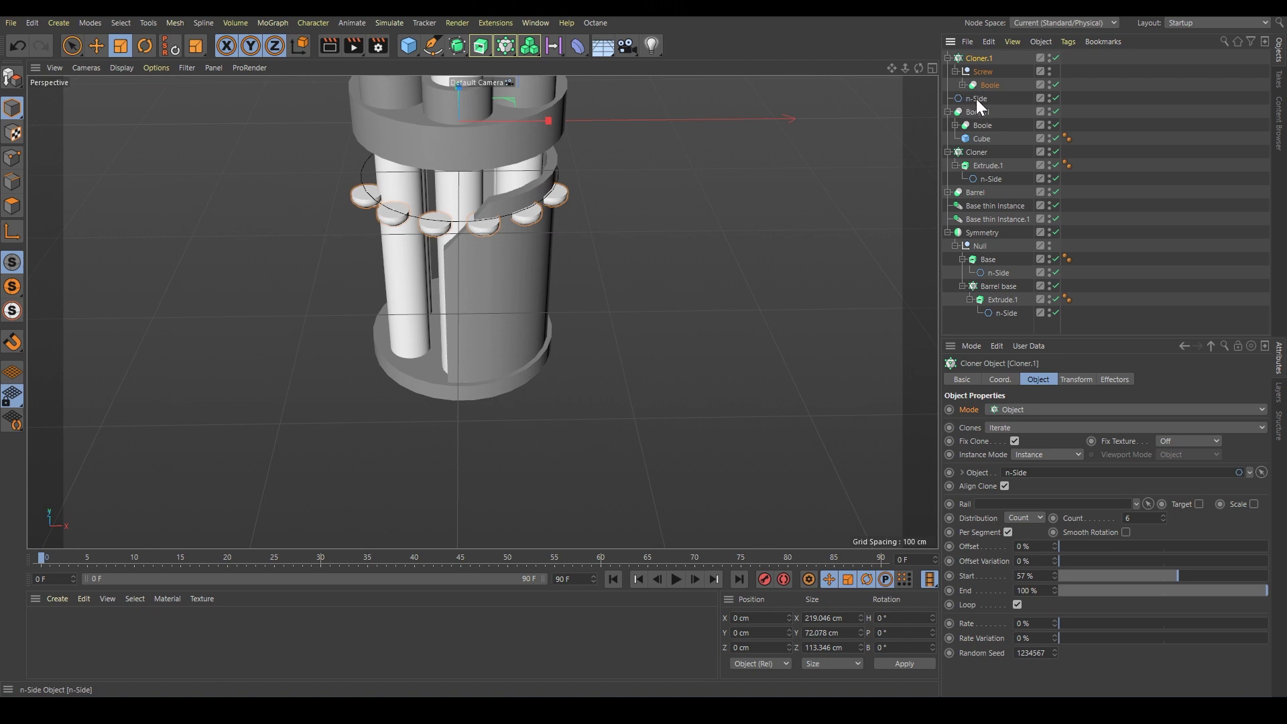
{"action": "left_click", "coordinate": [977, 98]}
{"action": "key", "text": "r"}
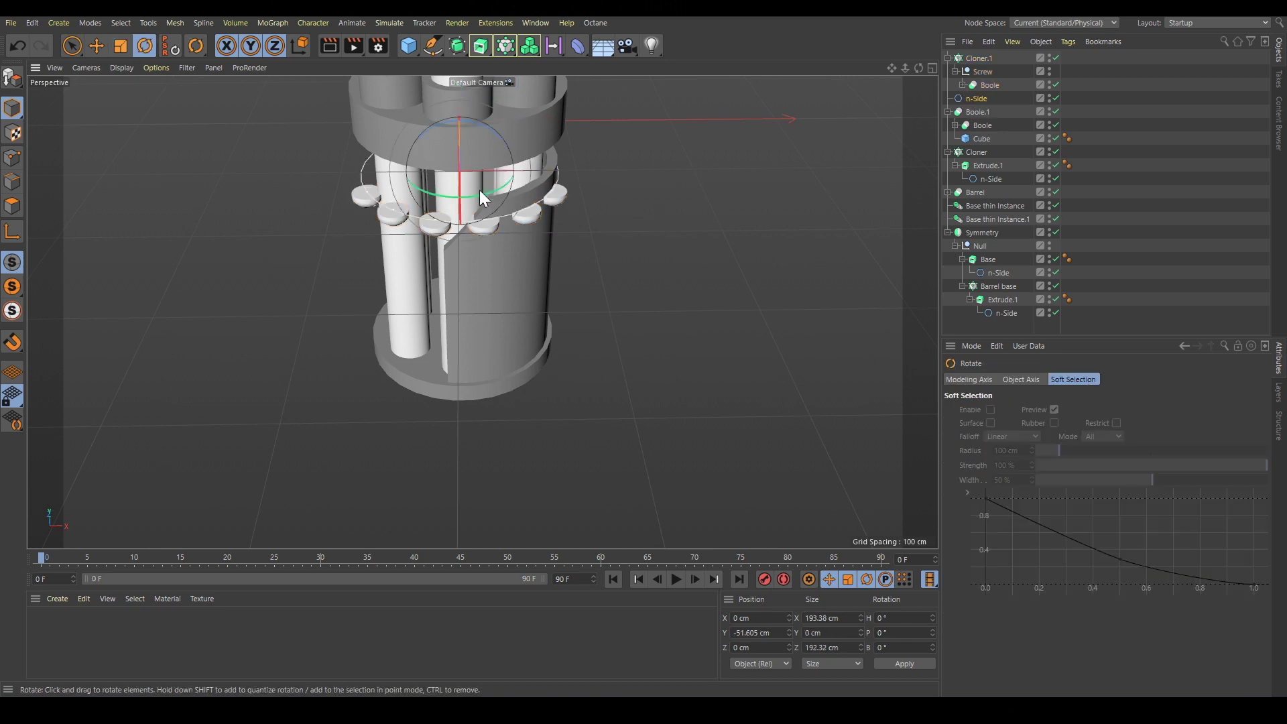
{"action": "left_click_drag", "start_coordinate": [474, 196], "coordinate": [590, 154]}
{"action": "left_click_drag", "start_coordinate": [516, 193], "coordinate": [488, 205], "text": "alt"}
{"action": "left_click_drag", "start_coordinate": [660, 194], "coordinate": [727, 284], "text": "alt"}
Step: Rotate the screw clones to face outward by setting the screw Cloner's transform bank rotation to -90°
{"action": "left_click", "coordinate": [979, 59]}
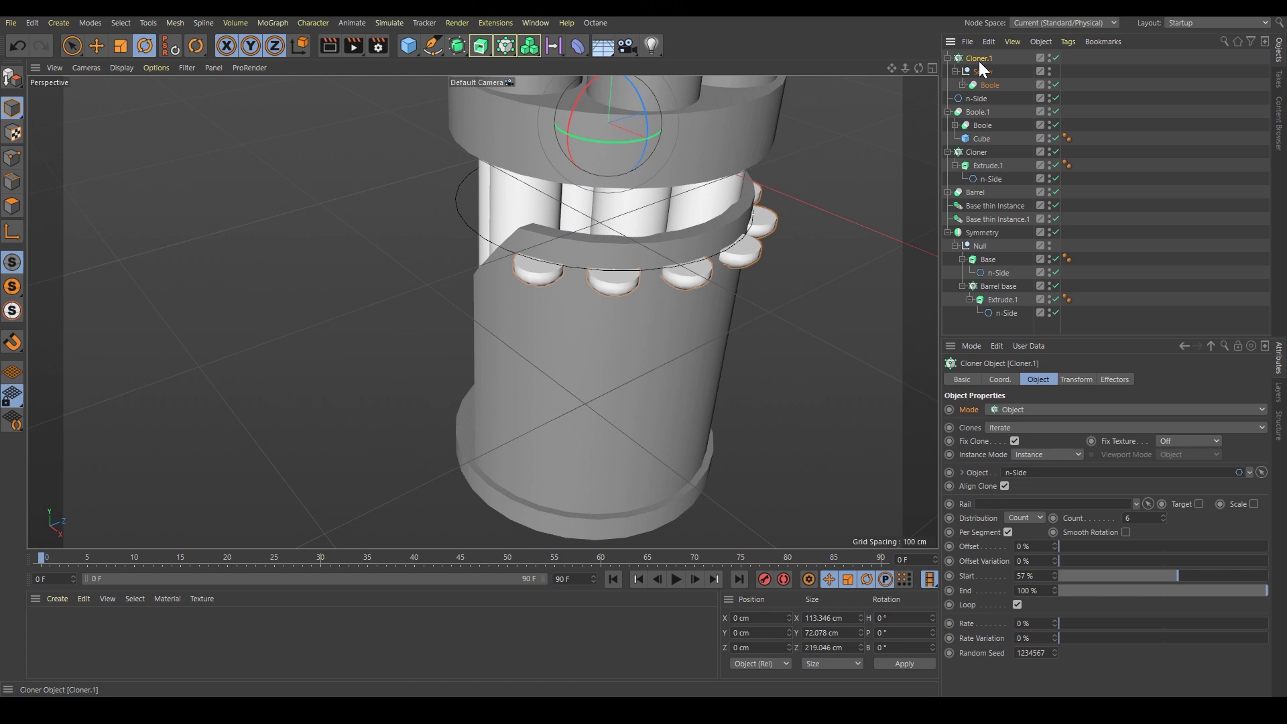
{"action": "left_click", "coordinate": [1075, 379]}
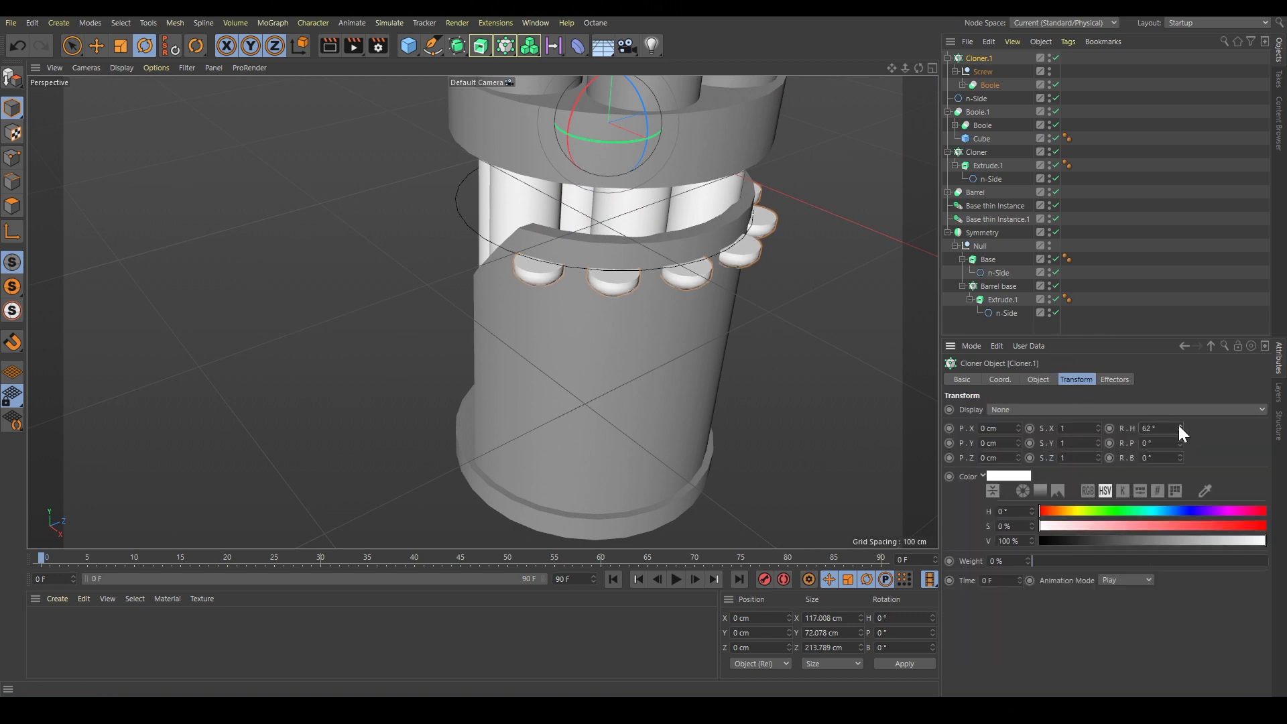
{"action": "mouse_move", "coordinate": [1180, 443]}
{"action": "left_mouse_down"}
{"action": "mouse_move", "coordinate": [1181, 423]}
{"action": "mouse_move", "coordinate": [1180, 522]}
{"action": "left_mouse_up"}
{"action": "key", "text": "ctrl+z"}
{"action": "key", "text": "Return"}
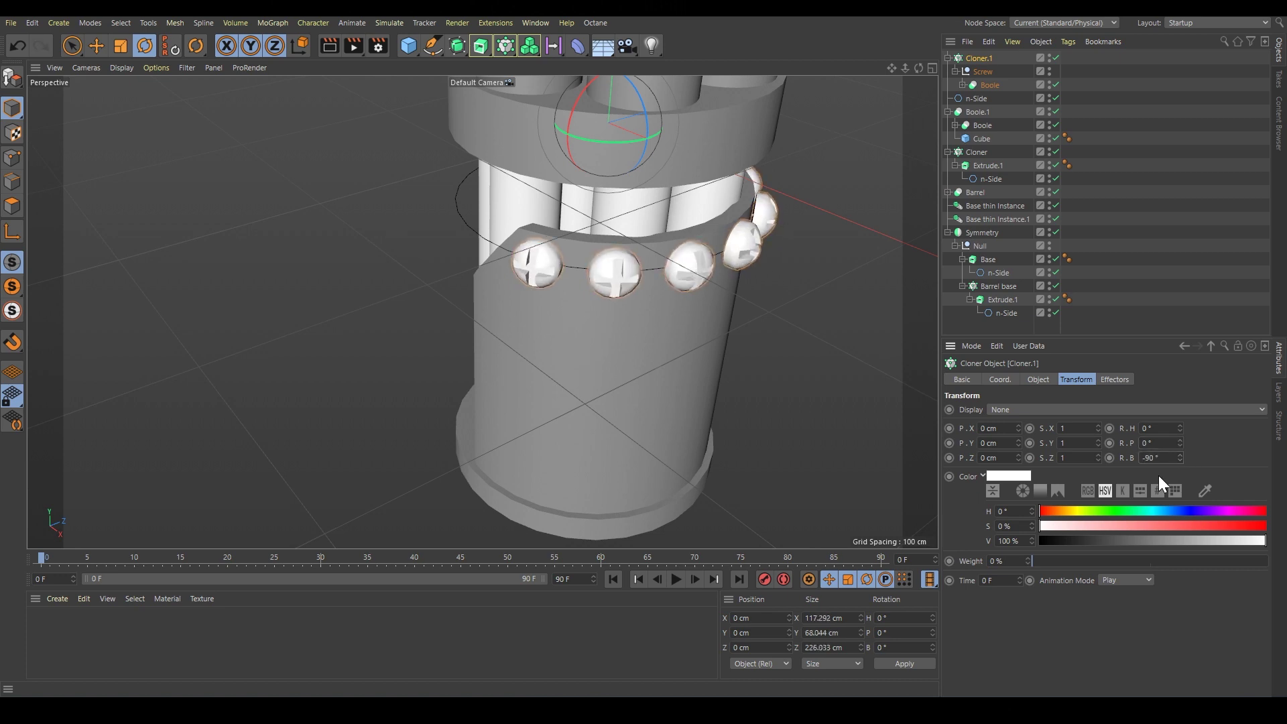
Step: Scale down the Screw null inside the screw Cloner so the cloned screw heads are smaller
{"action": "left_click", "coordinate": [982, 71]}
{"action": "key", "text": "t"}
{"action": "left_click_drag", "start_coordinate": [687, 299], "coordinate": [440, 338]}
{"action": "left_click_drag", "start_coordinate": [582, 281], "coordinate": [629, 346], "text": "alt"}
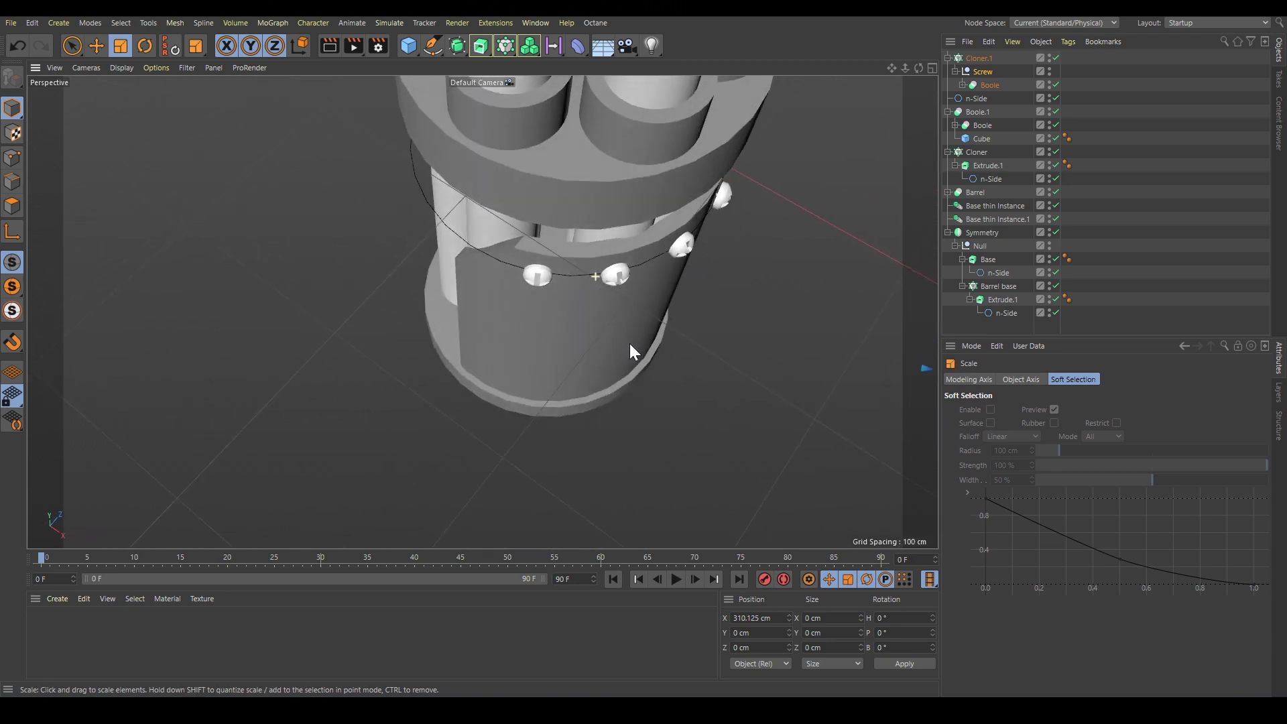
Step: Scale the screws' n-Side spline to about 187 cm wide so the screw heads sit against the housing surface
{"action": "left_click", "coordinate": [976, 98]}
{"action": "left_click_drag", "start_coordinate": [715, 280], "coordinate": [790, 258], "text": "alt"}
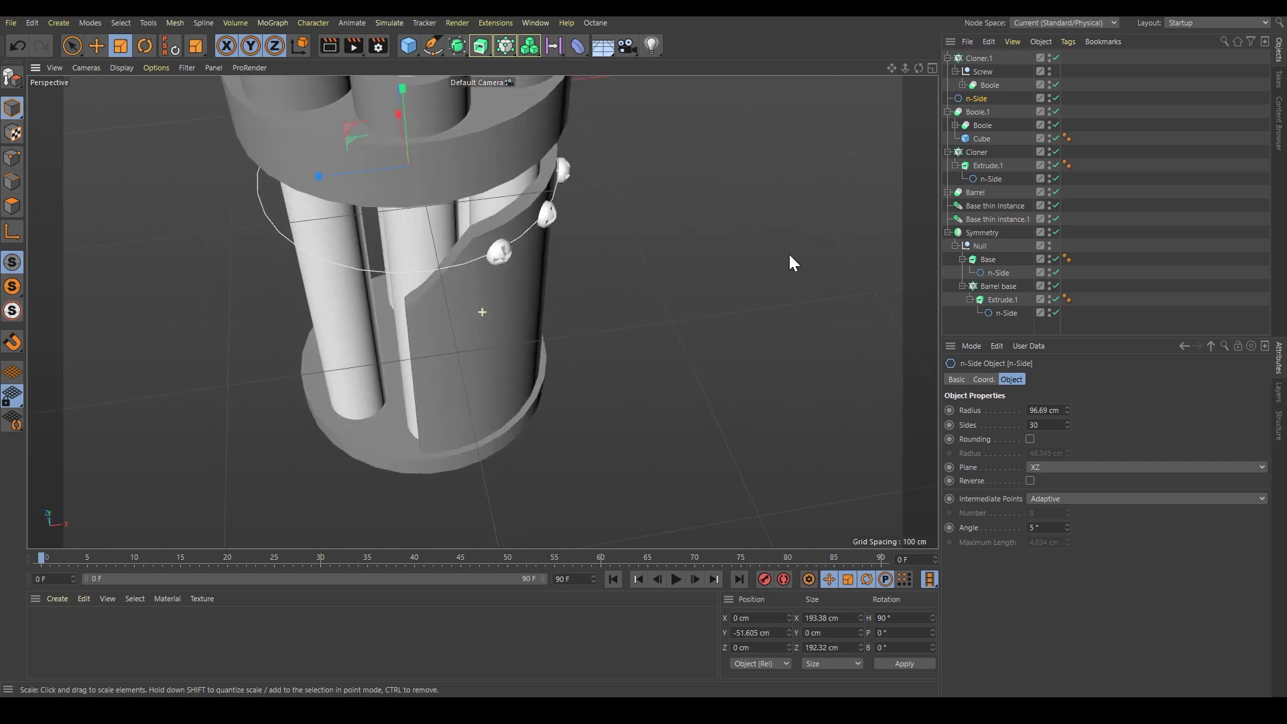
{"action": "key", "text": "t"}
{"action": "left_click_drag", "start_coordinate": [602, 262], "coordinate": [587, 267]}
{"action": "mouse_move", "coordinate": [508, 245]}
{"action": "left_mouse_down", "text": "alt"}
{"action": "mouse_move", "coordinate": [583, 221]}
{"action": "mouse_move", "coordinate": [612, 195]}
{"action": "mouse_move", "coordinate": [612, 210]}
{"action": "mouse_move", "coordinate": [500, 252]}
{"action": "left_mouse_up", "text": "alt"}
{"action": "right_click_drag", "start_coordinate": [479, 247], "coordinate": [579, 263], "text": "alt"}
{"action": "mouse_move", "coordinate": [578, 273]}
{"action": "left_mouse_down", "text": "alt"}
{"action": "mouse_move", "coordinate": [594, 234]}
{"action": "mouse_move", "coordinate": [476, 249]}
{"action": "left_mouse_up", "text": "alt"}
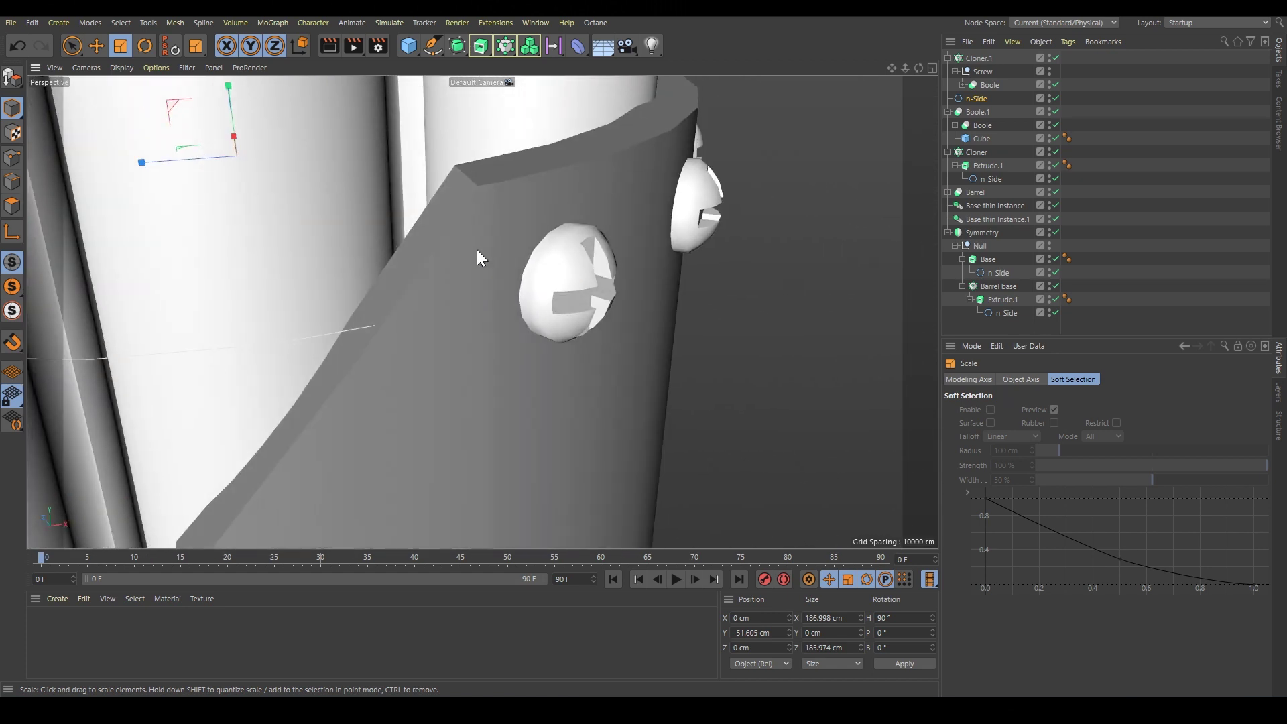
Step: Display the viewport as Gouraud shading with lines
{"action": "key", "text": "n"}
{"action": "key", "text": "b"}
{"action": "mouse_move", "coordinate": [558, 257]}
{"action": "left_mouse_down", "text": "alt"}
{"action": "mouse_move", "coordinate": [569, 240]}
{"action": "mouse_move", "coordinate": [395, 222]}
{"action": "mouse_move", "coordinate": [706, 207]}
{"action": "mouse_move", "coordinate": [723, 219]}
{"action": "mouse_move", "coordinate": [483, 311]}
{"action": "mouse_move", "coordinate": [628, 329]}
{"action": "mouse_move", "coordinate": [645, 386]}
{"action": "mouse_move", "coordinate": [528, 311]}
{"action": "mouse_move", "coordinate": [483, 252]}
{"action": "mouse_move", "coordinate": [520, 265]}
{"action": "left_mouse_up", "text": "alt"}
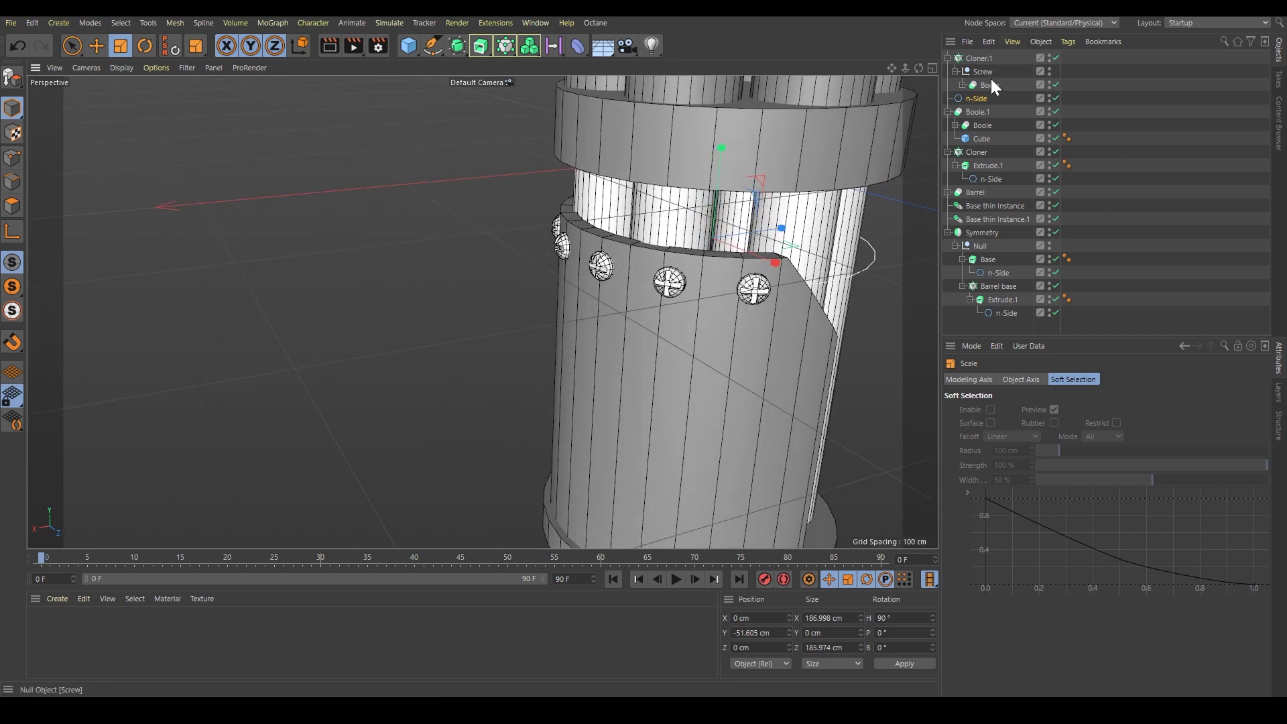
Step: Limit the screw Cloner to half of the housing with Count 3, Start 56% and End 80%
{"action": "left_click", "coordinate": [979, 58]}
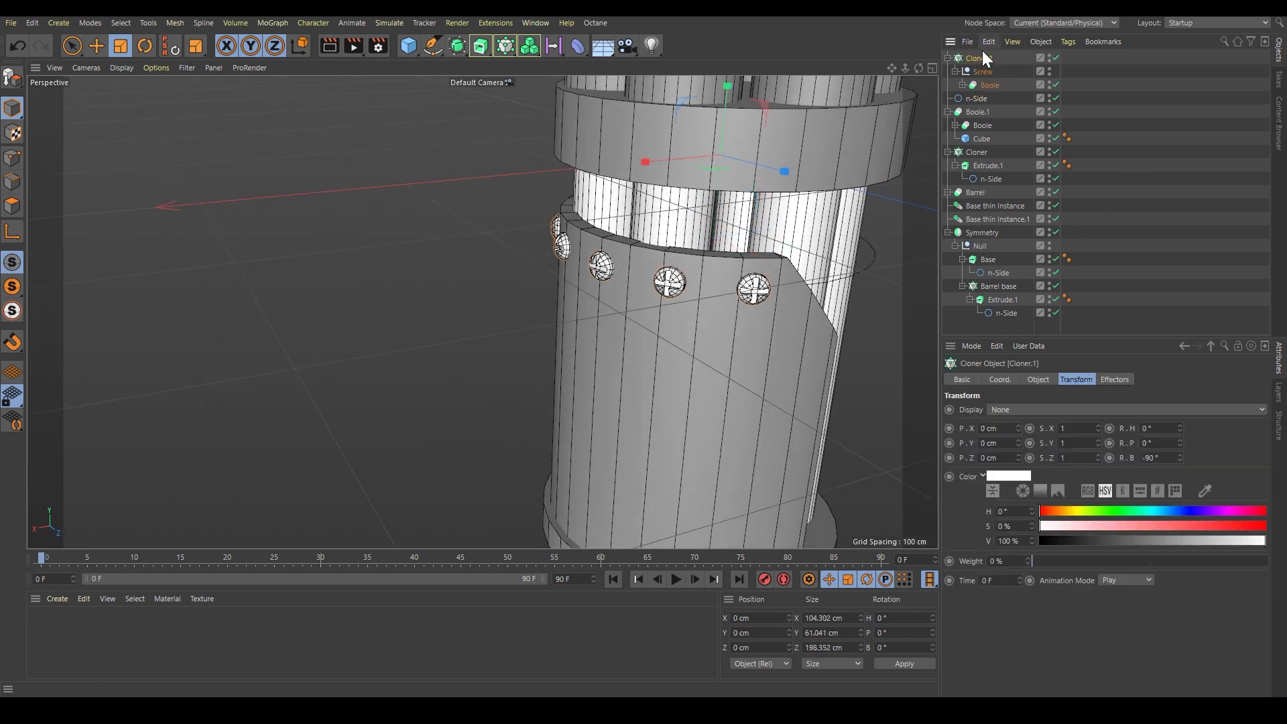
{"action": "left_click", "coordinate": [1038, 379]}
{"action": "left_click_drag", "start_coordinate": [1181, 575], "coordinate": [1189, 575]}
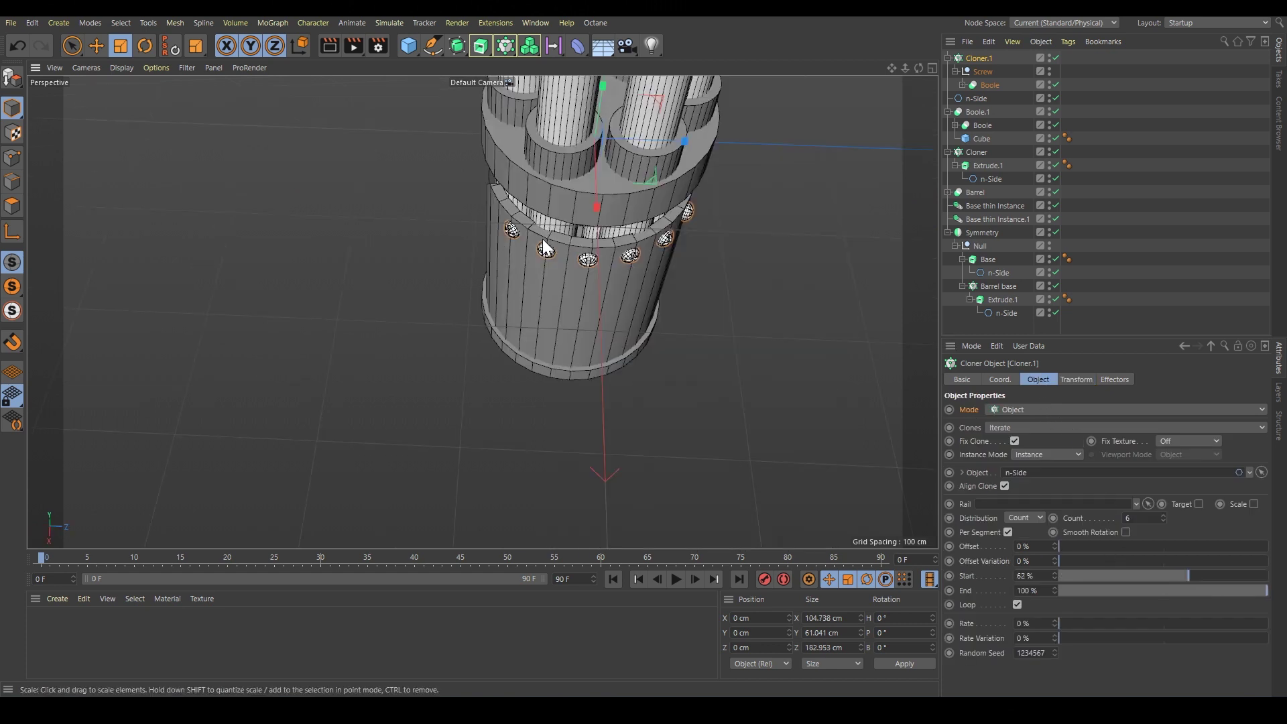
{"action": "right_click_drag", "start_coordinate": [541, 238], "coordinate": [585, 287], "text": "alt"}
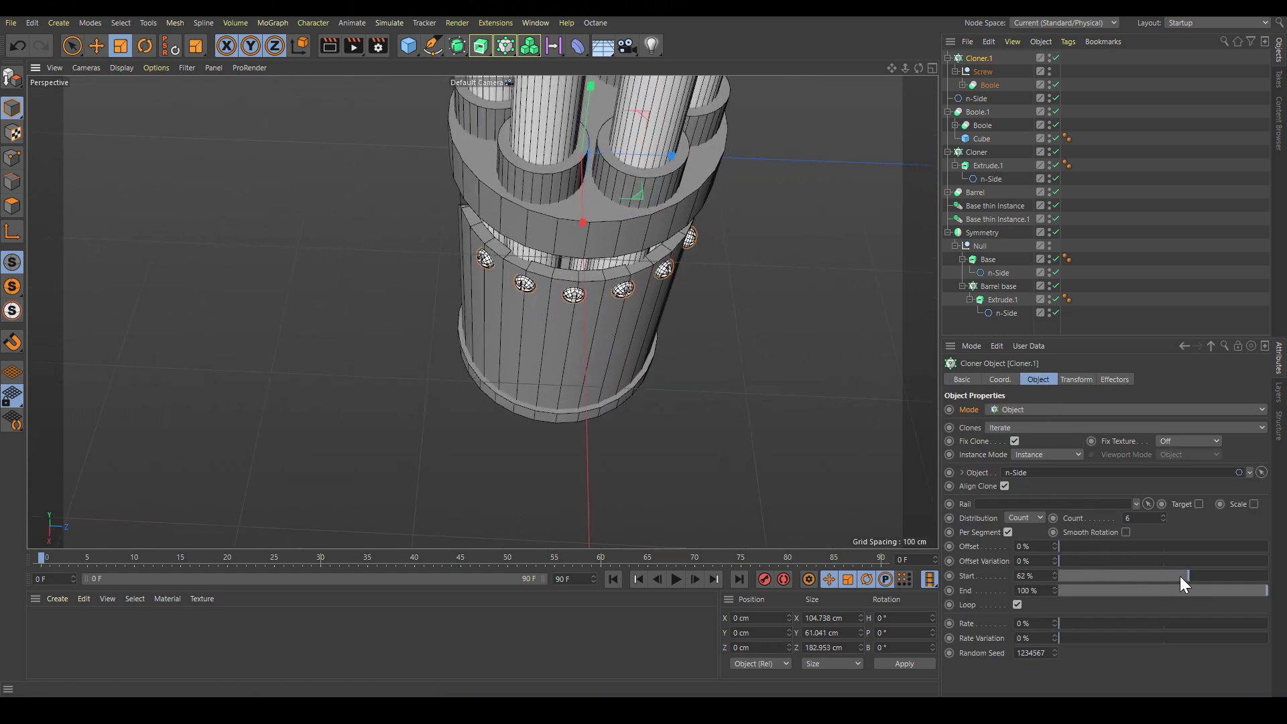
{"action": "left_click_drag", "start_coordinate": [1184, 574], "coordinate": [1178, 576]}
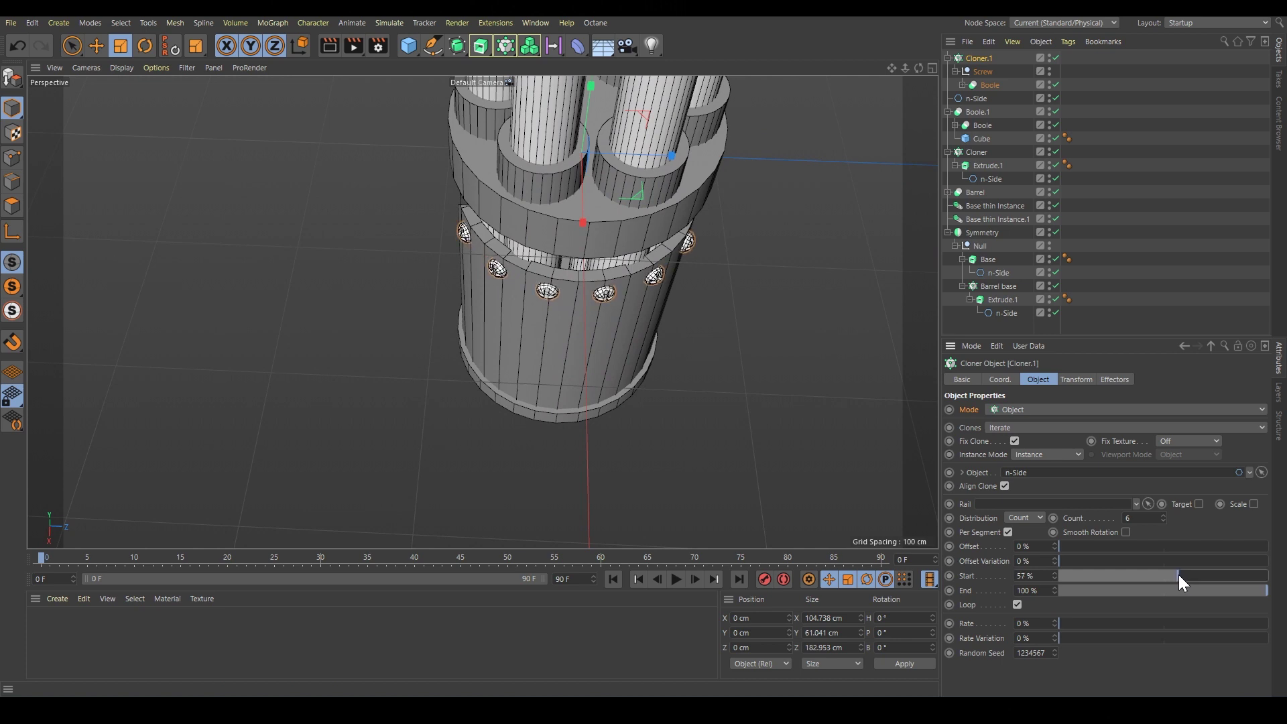
{"action": "left_click", "coordinate": [1164, 521]}
{"action": "left_click", "coordinate": [1164, 521]}
{"action": "left_click", "coordinate": [1164, 521]}
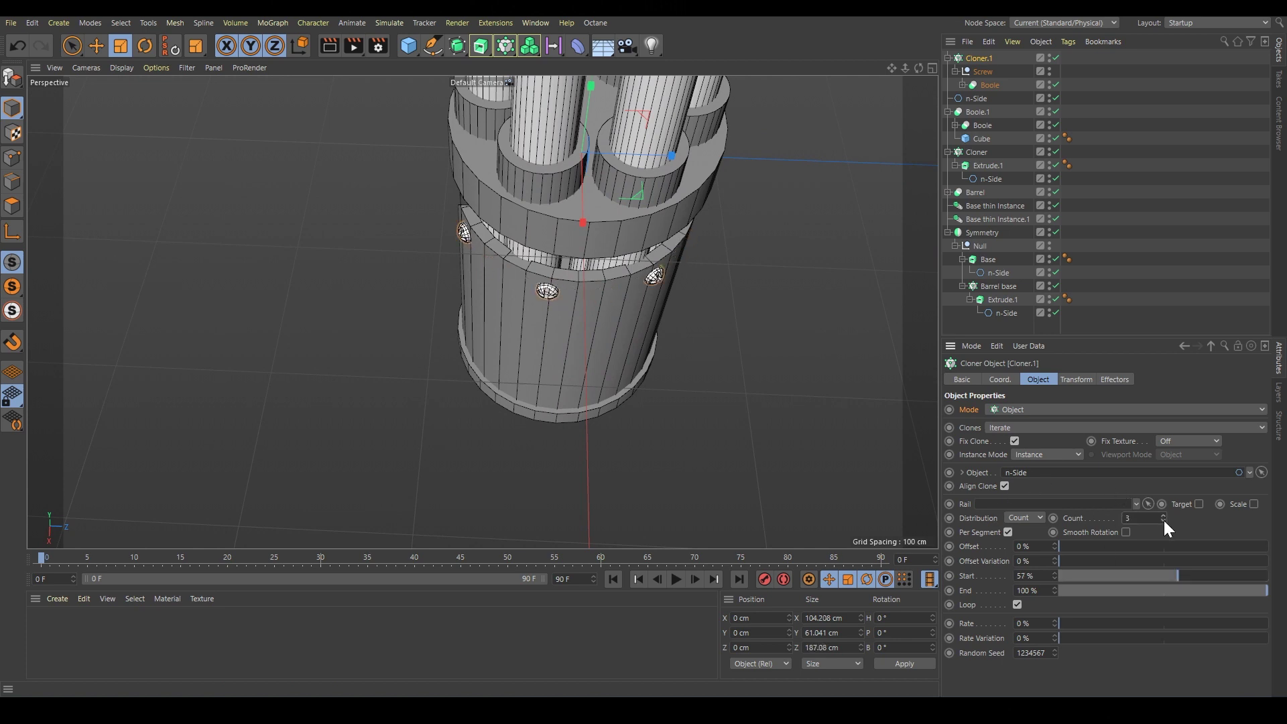
{"action": "mouse_move", "coordinate": [1174, 575]}
{"action": "left_mouse_down"}
{"action": "mouse_move", "coordinate": [1104, 581]}
{"action": "mouse_move", "coordinate": [1176, 581]}
{"action": "left_mouse_up"}
{"action": "left_click_drag", "start_coordinate": [1209, 591], "coordinate": [1229, 590]}
{"action": "left_click_drag", "start_coordinate": [671, 355], "coordinate": [593, 322], "text": "alt"}
Step: Add a Symmetry object, nest the screw Cloner inside it and set its Mirror Plane to XY
{"action": "left_click", "coordinate": [457, 46]}
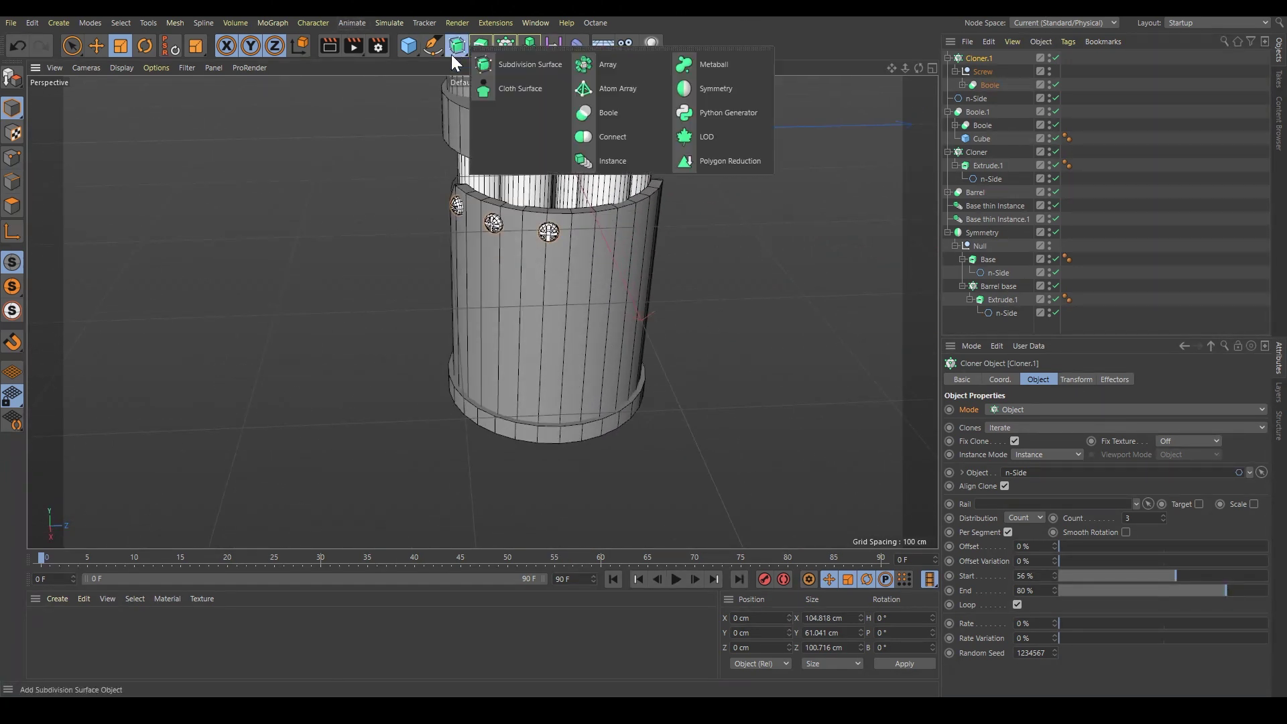
{"action": "left_click", "coordinate": [737, 87]}
{"action": "left_click_drag", "start_coordinate": [977, 73], "coordinate": [983, 57]}
{"action": "left_click", "coordinate": [983, 58]}
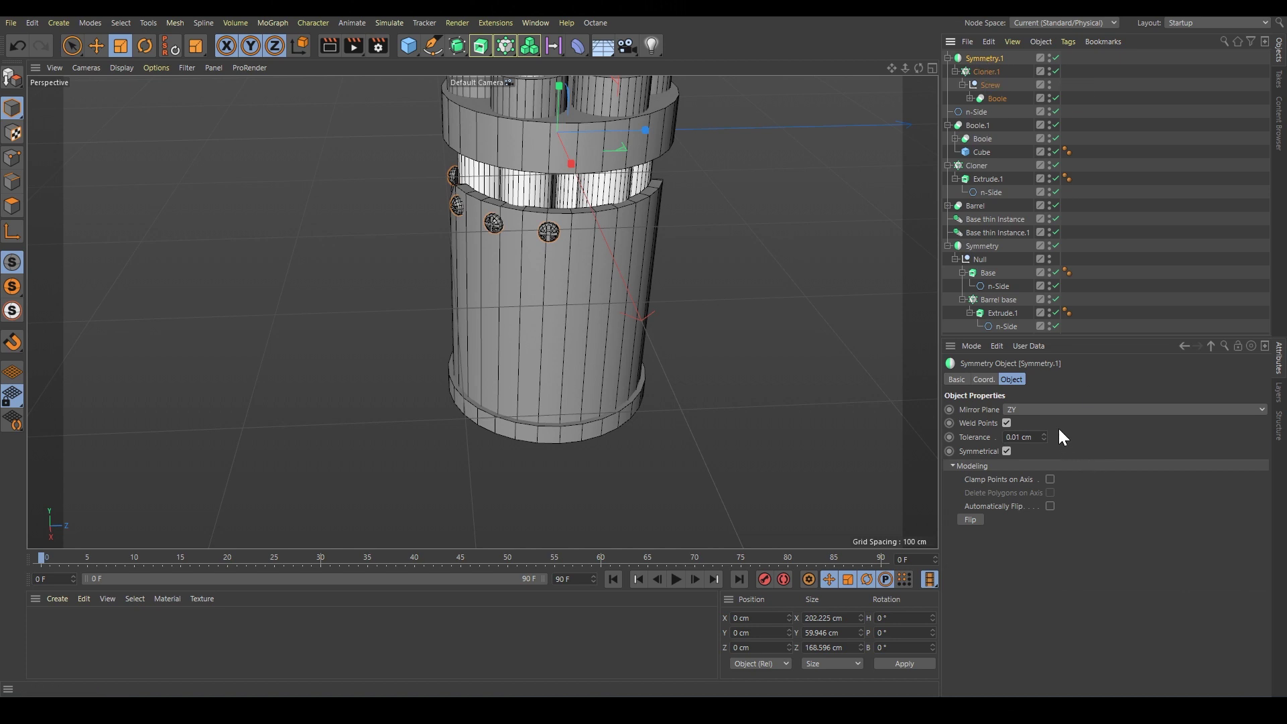
{"action": "left_click", "coordinate": [1035, 409]}
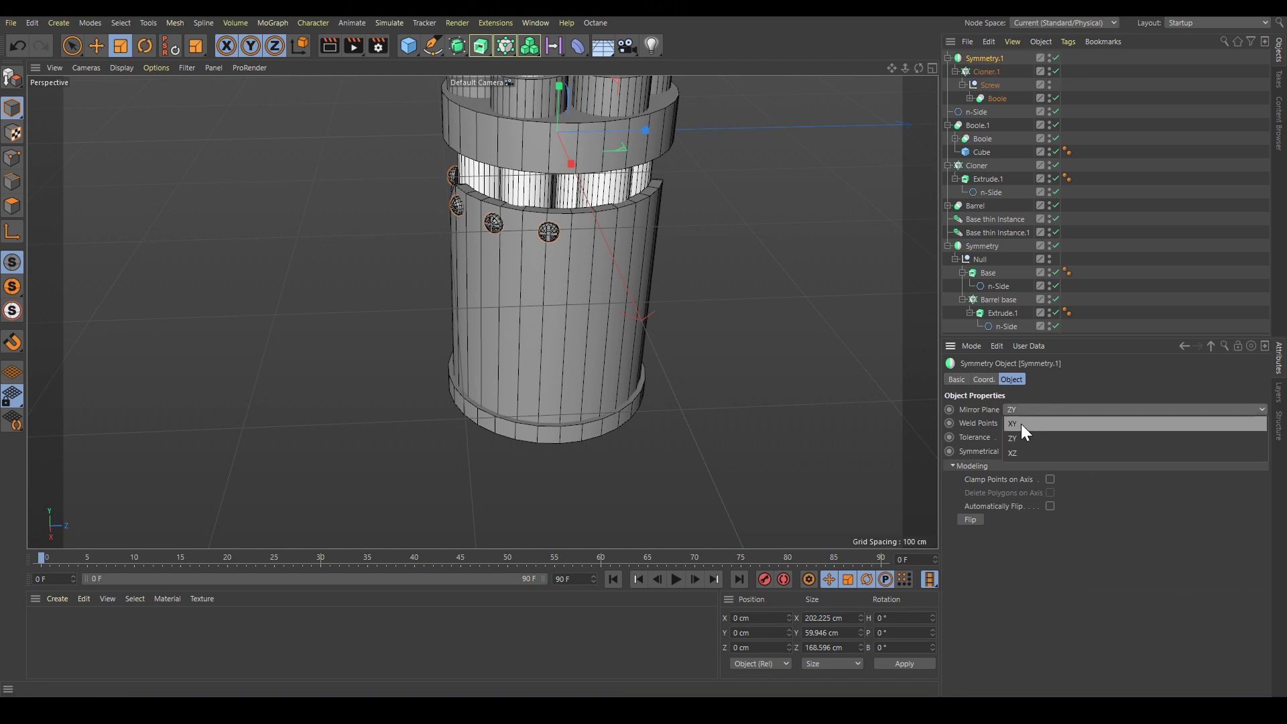
{"action": "left_click", "coordinate": [1021, 423]}
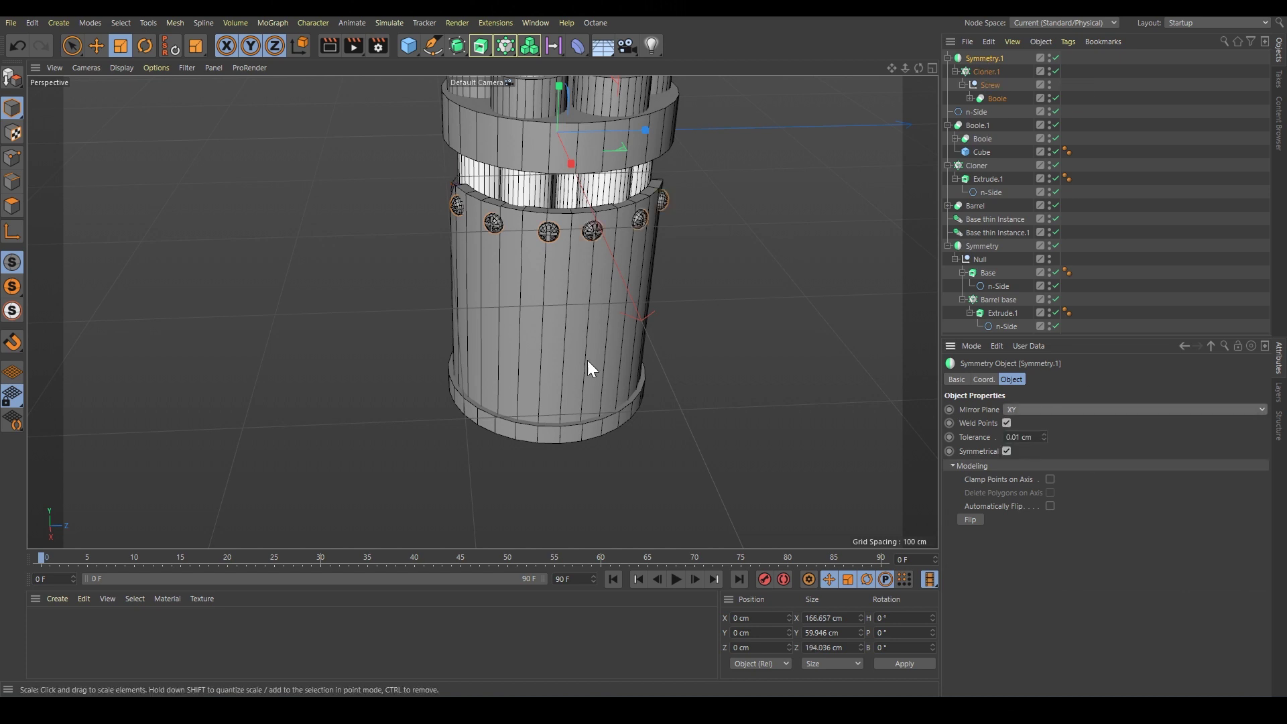
Step: Set the mirrored screw Cloner's End to 79%, trying Counts of 2 and 4 before restoring 3
{"action": "left_click", "coordinate": [548, 232]}
{"action": "left_click_drag", "start_coordinate": [587, 360], "coordinate": [831, 145], "text": "alt"}
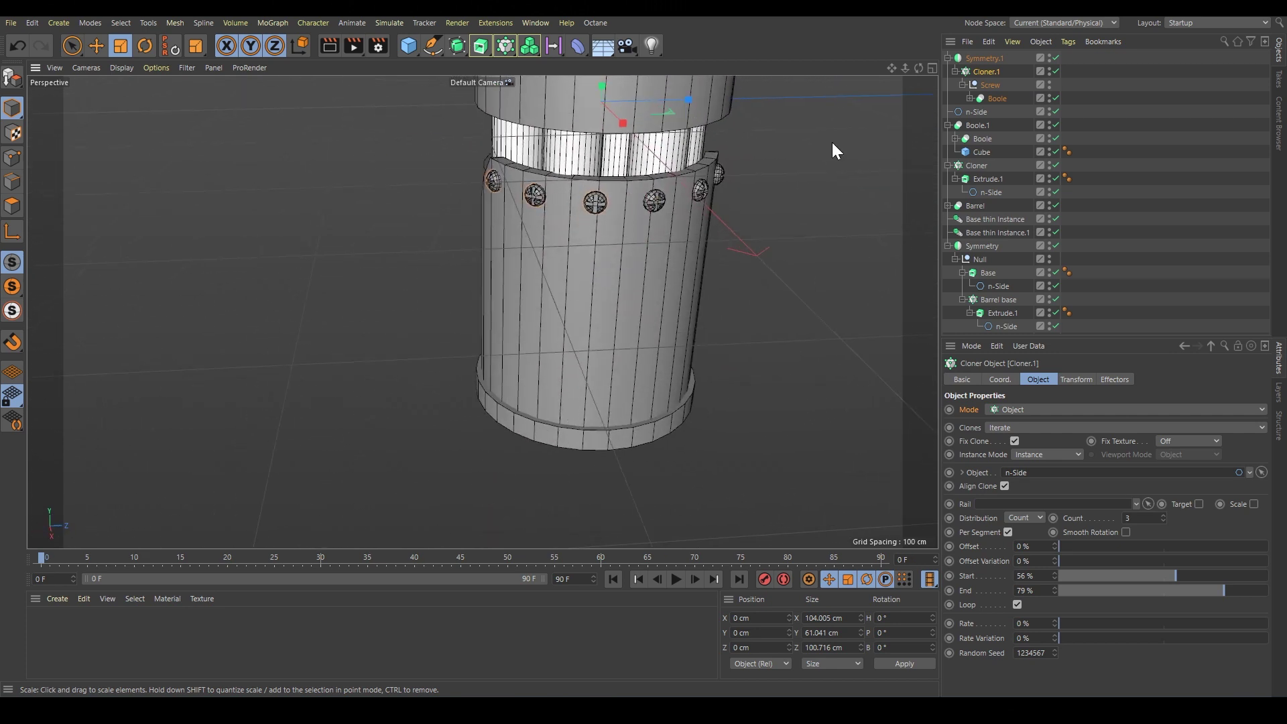
{"action": "left_click", "coordinate": [1164, 521]}
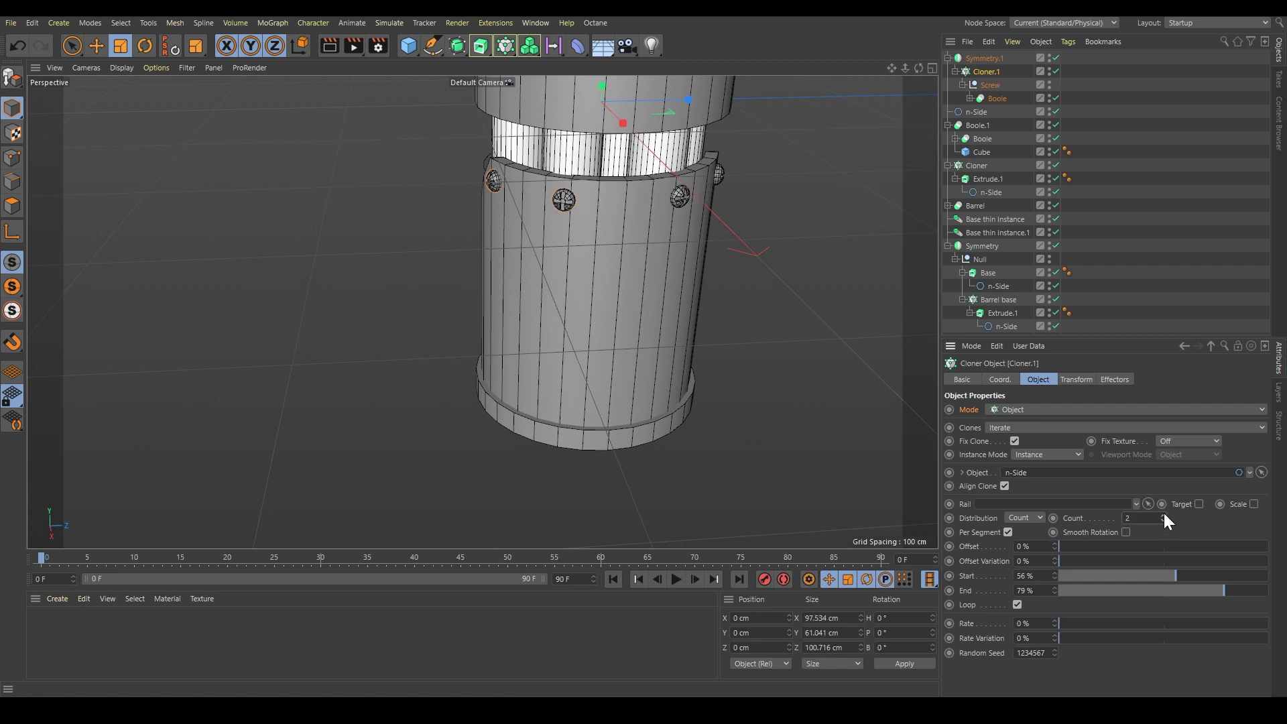
{"action": "left_click", "coordinate": [1164, 515]}
{"action": "left_click", "coordinate": [1164, 515]}
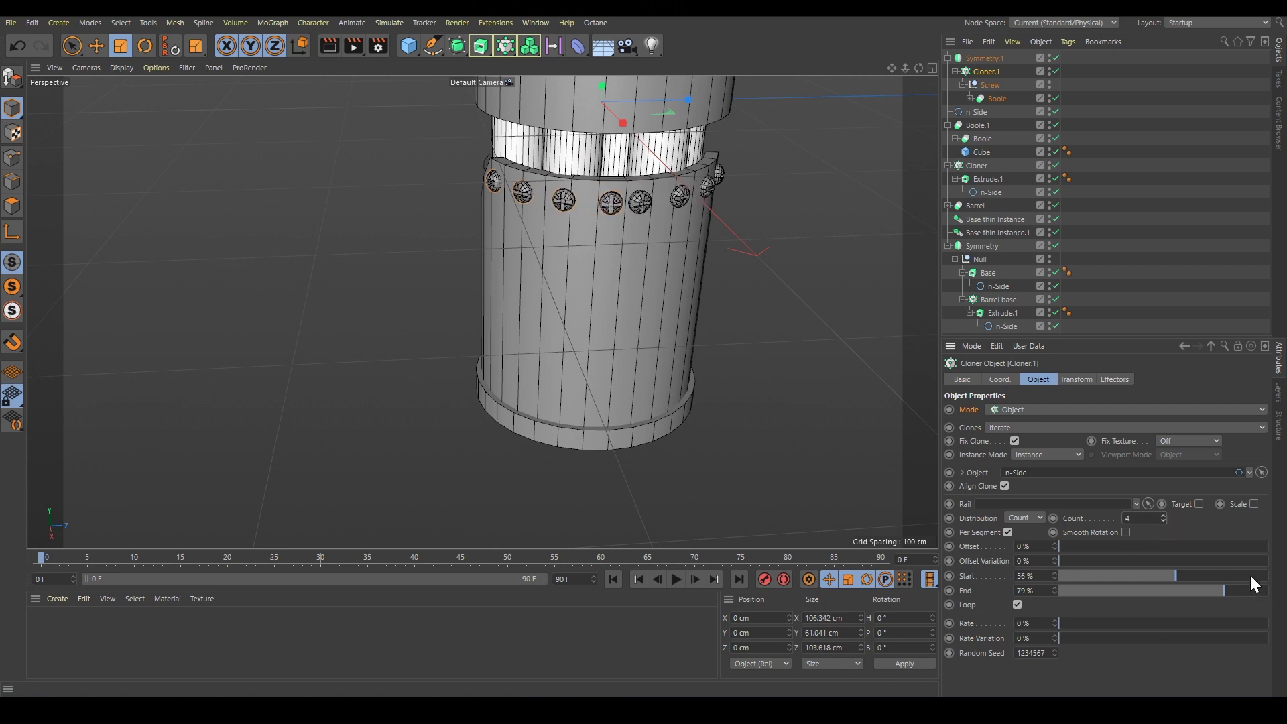
{"action": "left_click", "coordinate": [1162, 522]}
Step: Create an Instance of the Screw null
{"action": "left_click_drag", "start_coordinate": [596, 281], "coordinate": [748, 255], "text": "alt"}
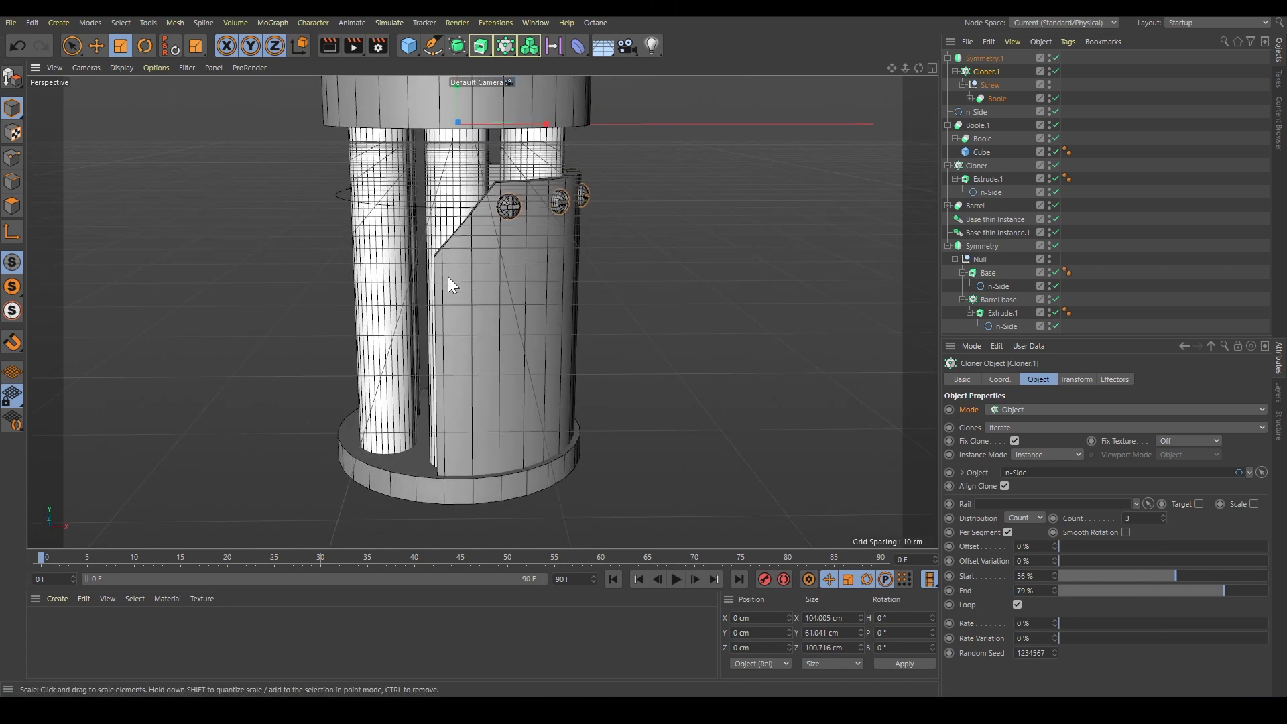
{"action": "left_click_drag", "start_coordinate": [477, 260], "coordinate": [421, 281], "text": "alt"}
{"action": "left_click", "coordinate": [988, 85]}
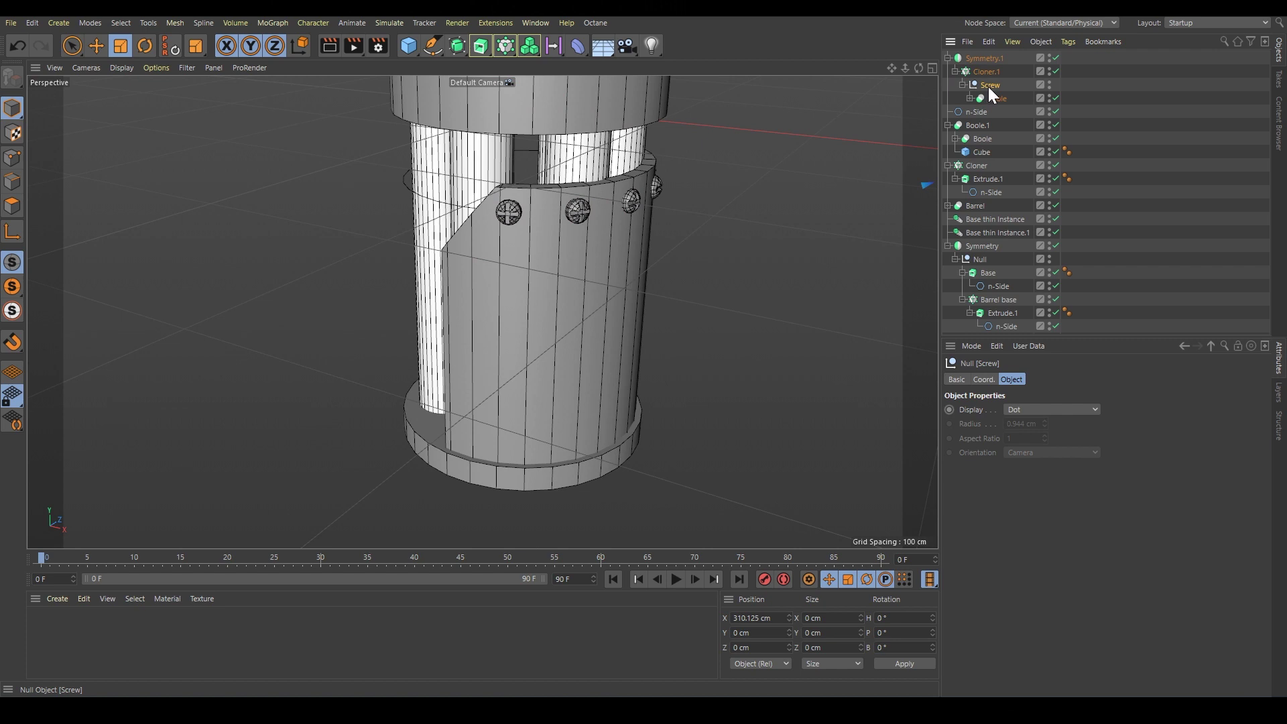
{"action": "left_click", "coordinate": [481, 46]}
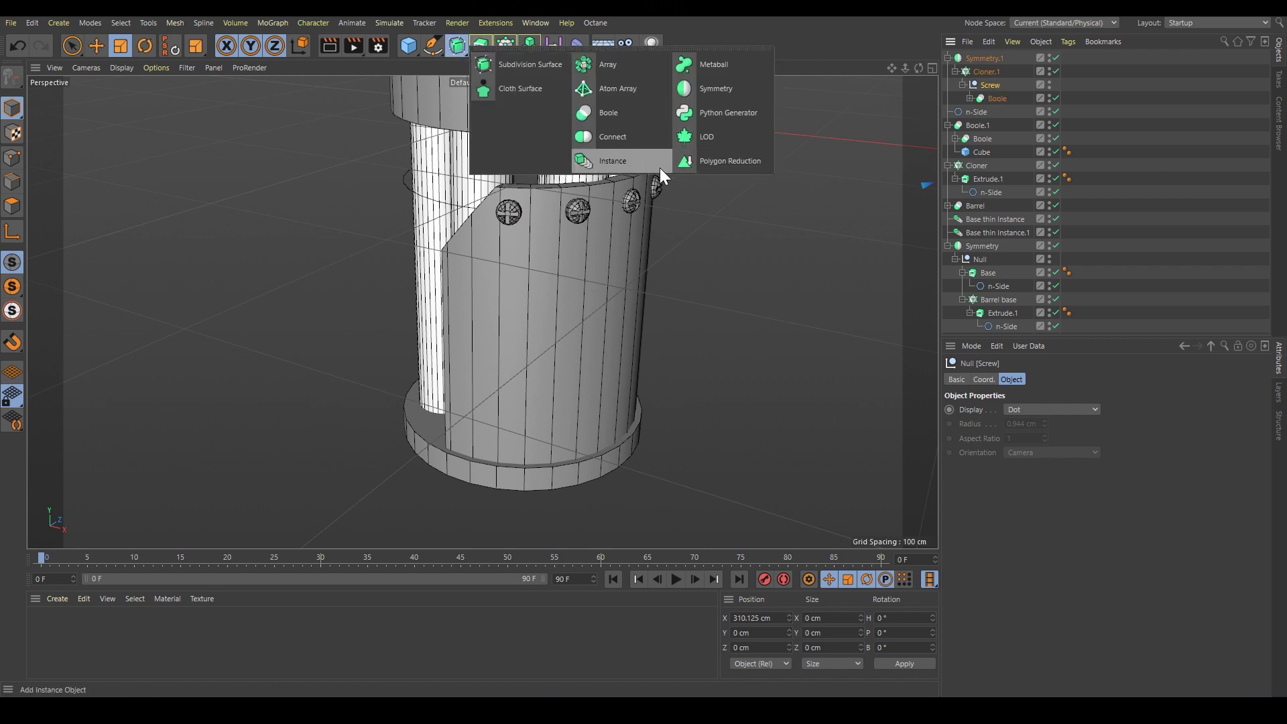
{"action": "left_click", "coordinate": [611, 161]}
Step: Move the screw instance beside the housing's slanted edge, to about X 4 cm, Y -93 cm, Z -97 cm
{"action": "left_click_drag", "start_coordinate": [673, 187], "coordinate": [841, 203], "text": "alt"}
{"action": "key", "text": "e"}
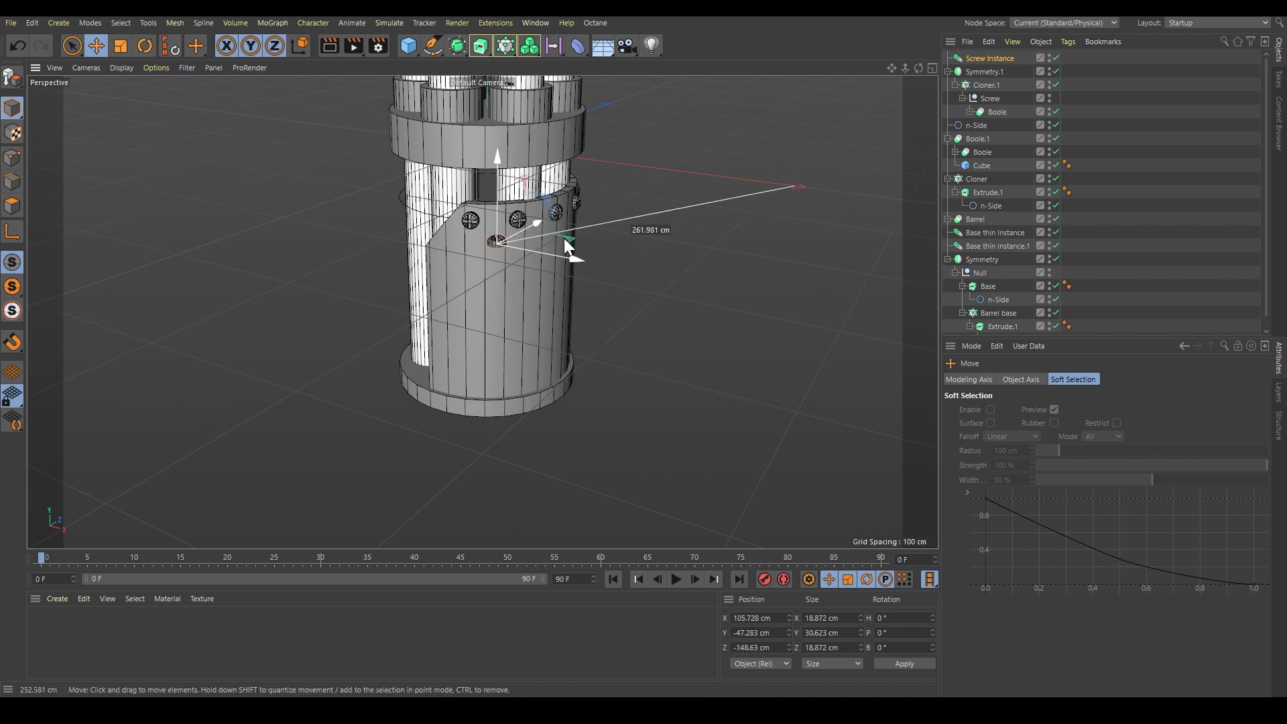
{"action": "left_click_drag", "start_coordinate": [564, 239], "coordinate": [517, 244]}
{"action": "left_click_drag", "start_coordinate": [445, 258], "coordinate": [476, 246], "text": "alt"}
{"action": "middle_click", "coordinate": [476, 247]}
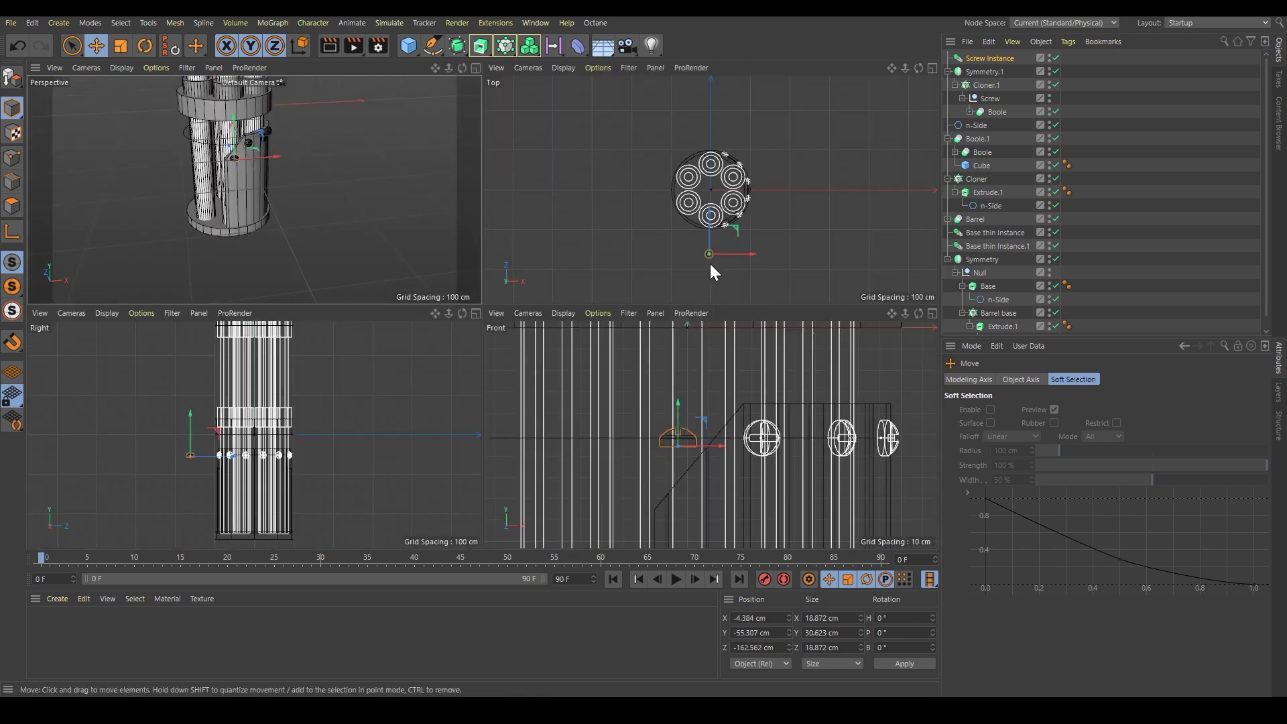
{"action": "scroll", "coordinate": [710, 263], "scroll_direction": "up", "scroll_amount": 5}
{"action": "left_click_drag", "start_coordinate": [756, 206], "coordinate": [757, 103]}
{"action": "middle_click_drag", "start_coordinate": [730, 493], "coordinate": [723, 364], "text": "alt"}
{"action": "left_click_drag", "start_coordinate": [723, 364], "coordinate": [730, 446]}
Step: Rotate the screw instance to a 90° pitch and shift it to about X 7 cm, Y -92 cm
{"action": "key", "text": "r"}
{"action": "left_click_drag", "start_coordinate": [694, 384], "coordinate": [698, 531]}
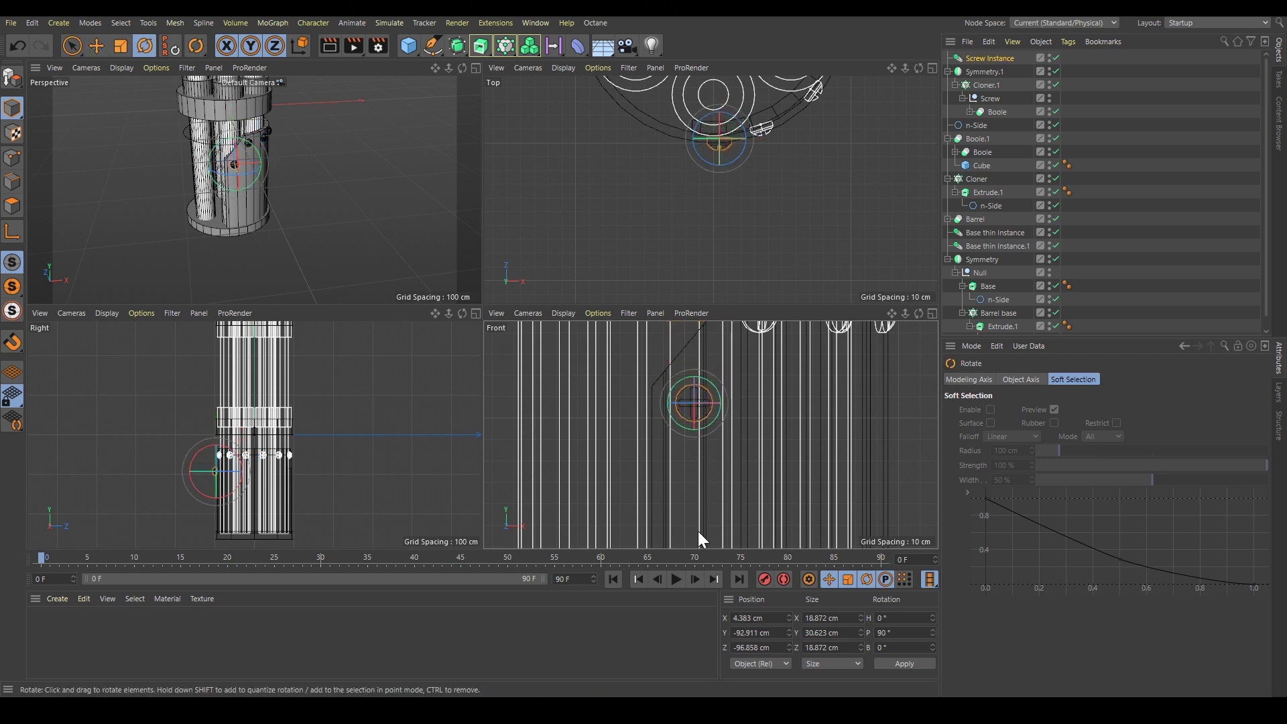
{"action": "key", "text": "e"}
{"action": "left_click_drag", "start_coordinate": [730, 469], "coordinate": [741, 470]}
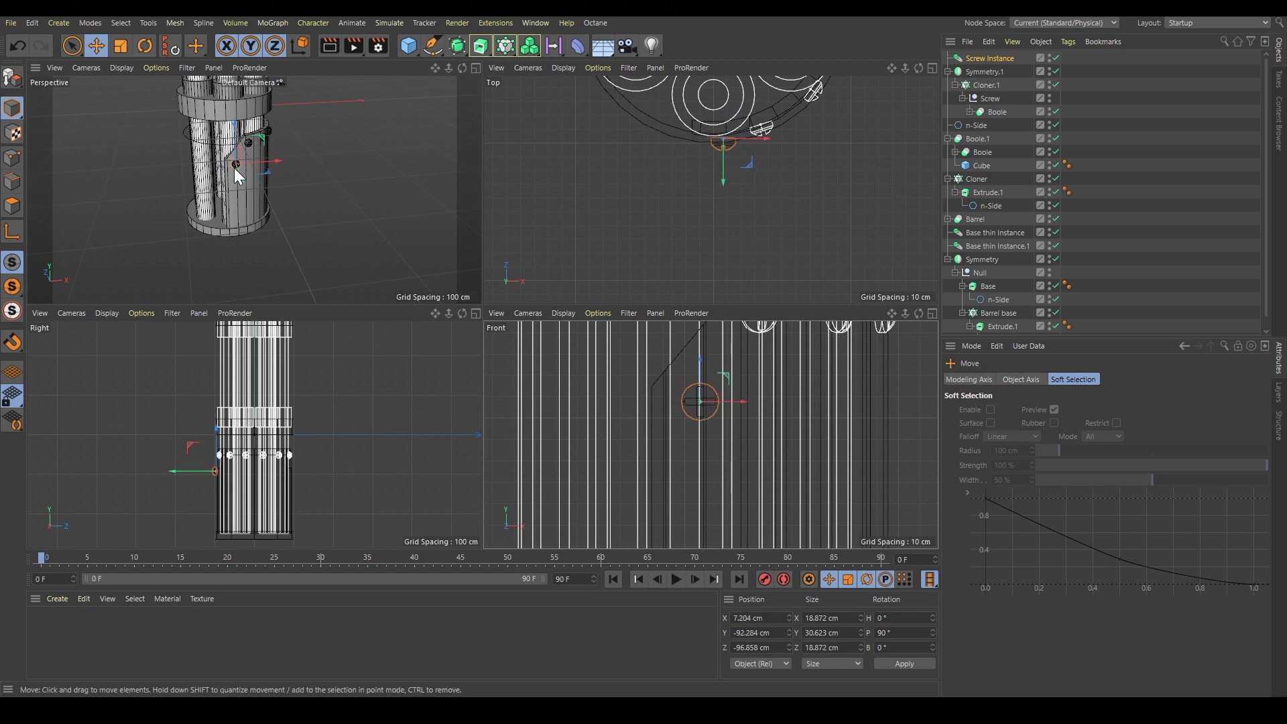
Step: Push the screw instance into the housing wall, to about Z -94 cm
{"action": "left_click_drag", "start_coordinate": [235, 168], "coordinate": [271, 163], "text": "alt"}
{"action": "right_click_drag", "start_coordinate": [271, 163], "coordinate": [365, 201], "text": "alt"}
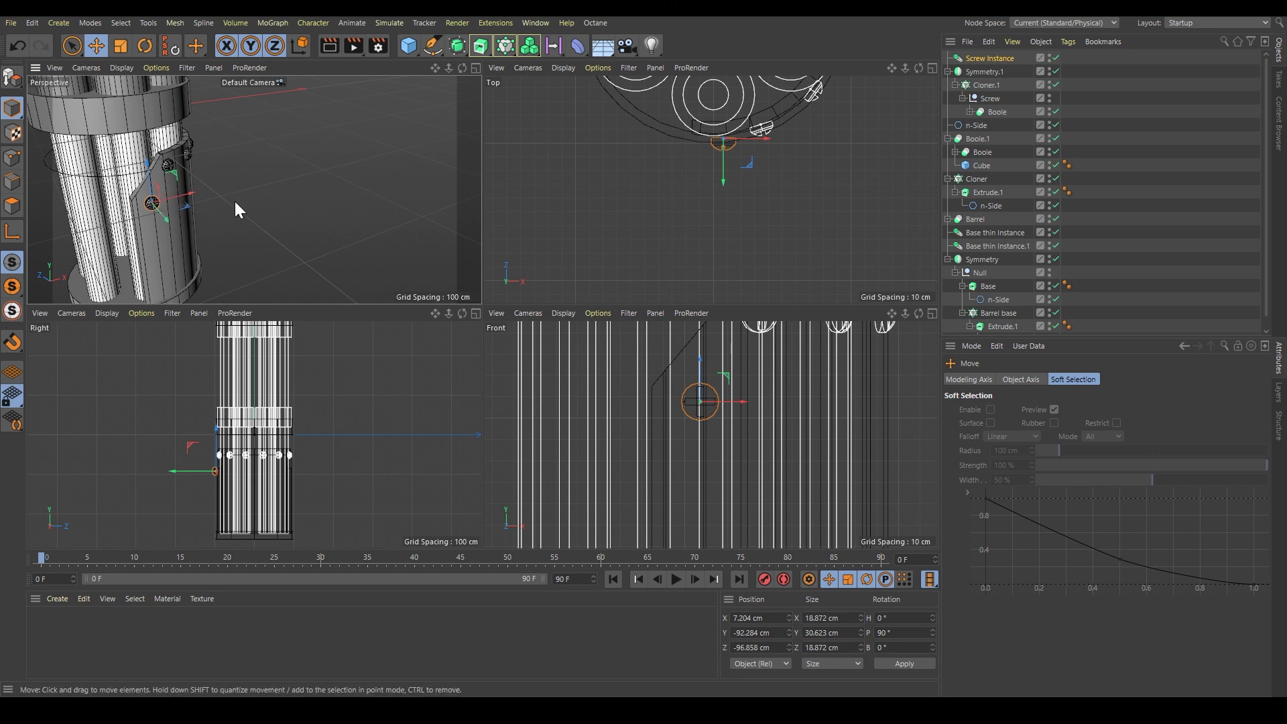
{"action": "key", "text": "o"}
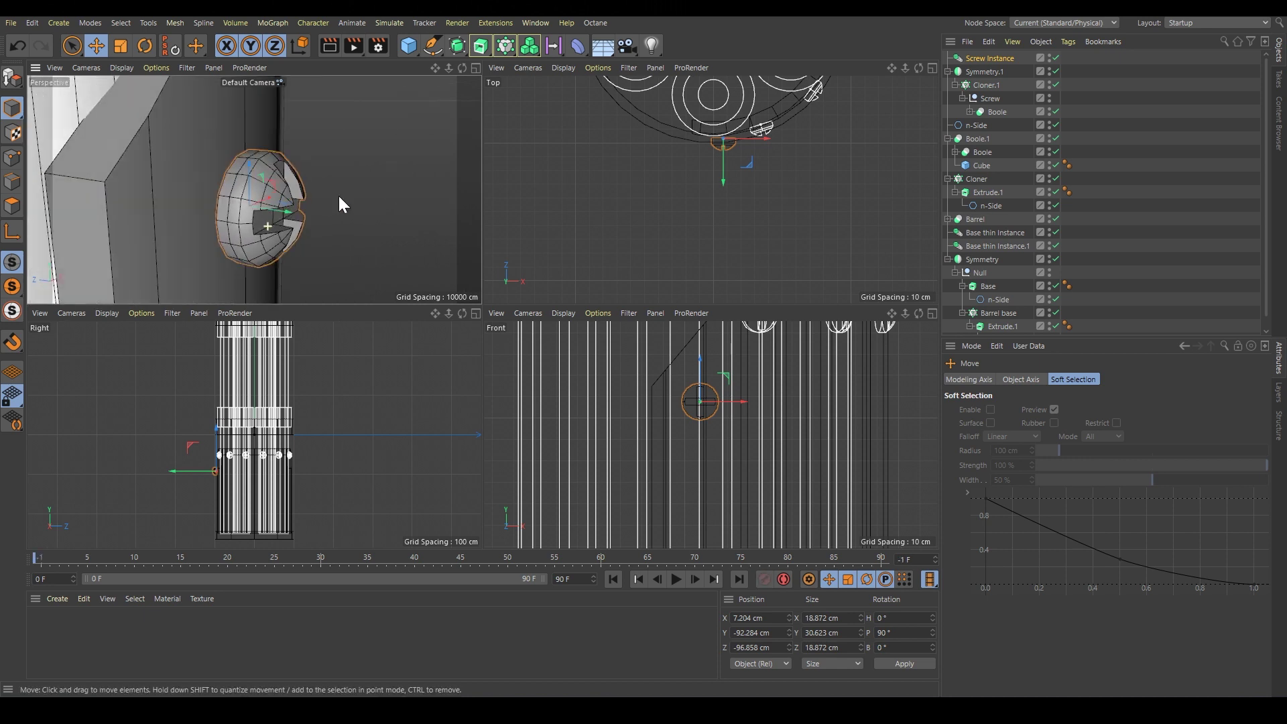
{"action": "left_click_drag", "start_coordinate": [277, 211], "coordinate": [107, 175]}
{"action": "scroll", "coordinate": [259, 207], "scroll_direction": "down", "scroll_amount": 5}
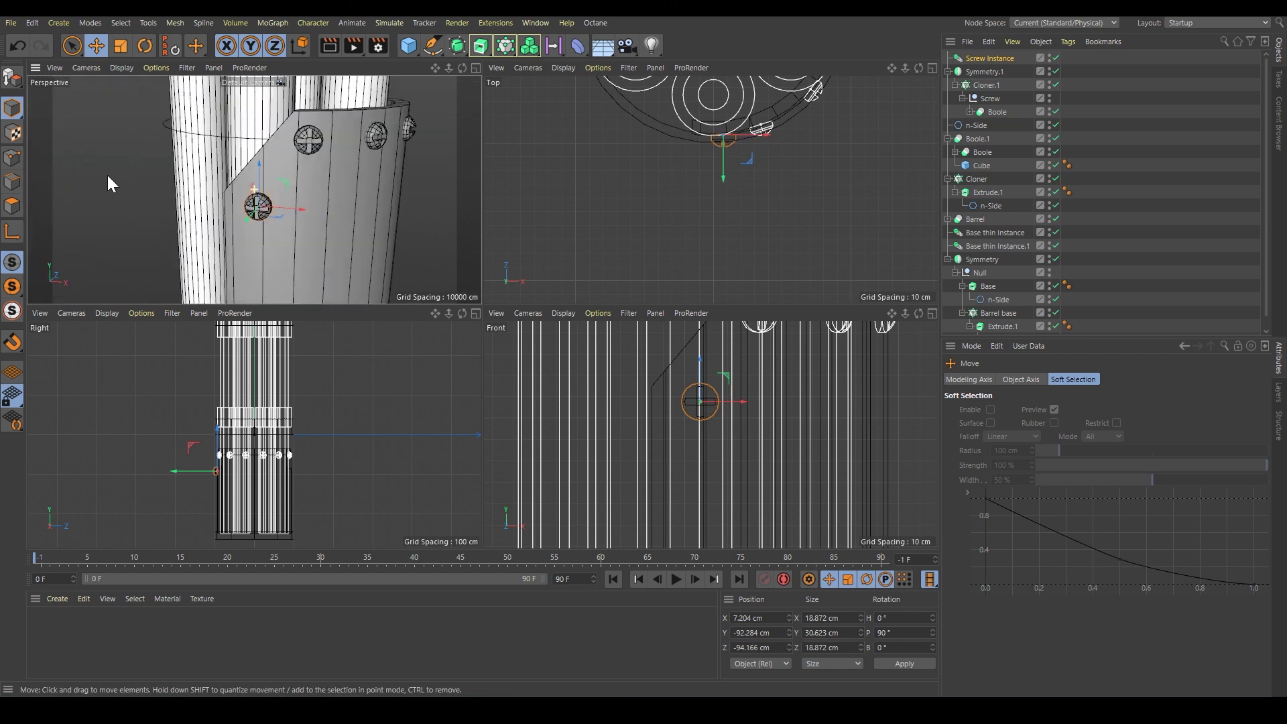
{"action": "middle_click_drag", "start_coordinate": [254, 190], "coordinate": [169, 174], "text": "alt"}
{"action": "left_click_drag", "start_coordinate": [169, 175], "coordinate": [246, 152], "text": "alt"}
{"action": "middle_click", "coordinate": [245, 151]}
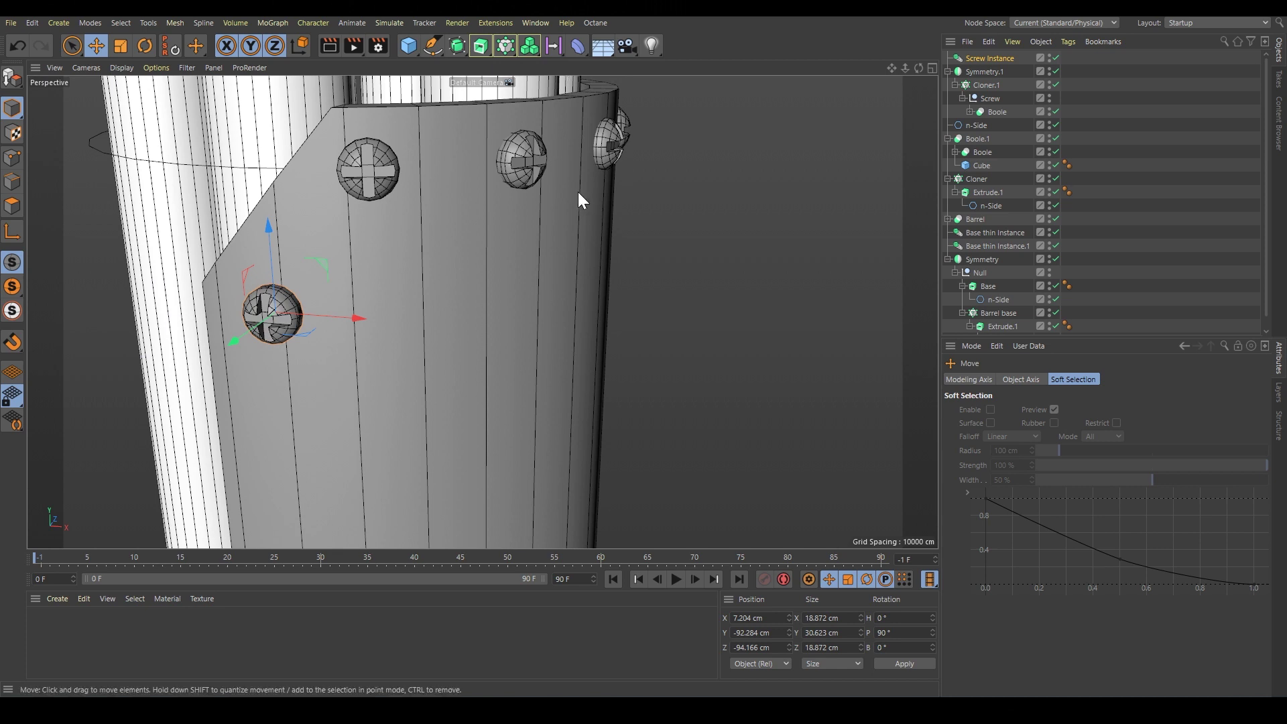
Step: Group the screw Cloner under a Null inside its Symmetry and nest the Screw Instance in that Null
{"action": "scroll", "coordinate": [578, 192], "scroll_direction": "down", "scroll_amount": 5}
{"action": "left_click_drag", "start_coordinate": [575, 192], "coordinate": [467, 207], "text": "alt"}
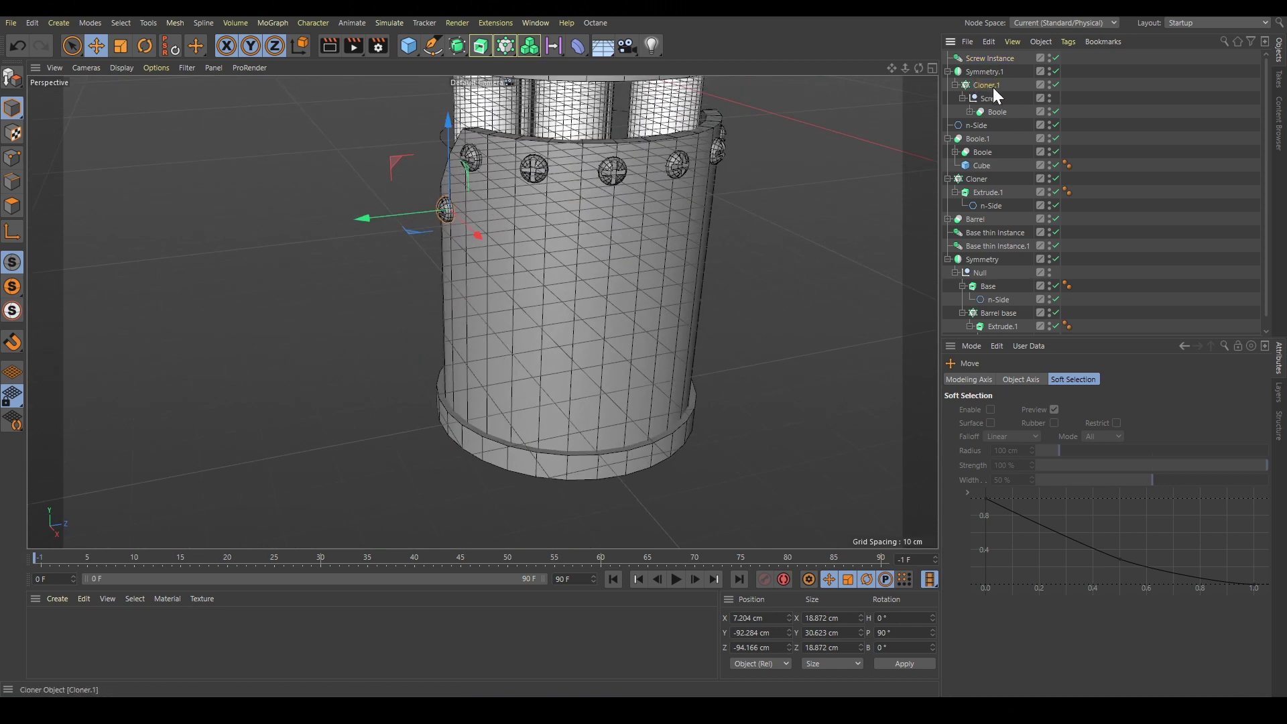
{"action": "left_click", "coordinate": [992, 86]}
{"action": "left_click", "coordinate": [956, 85]}
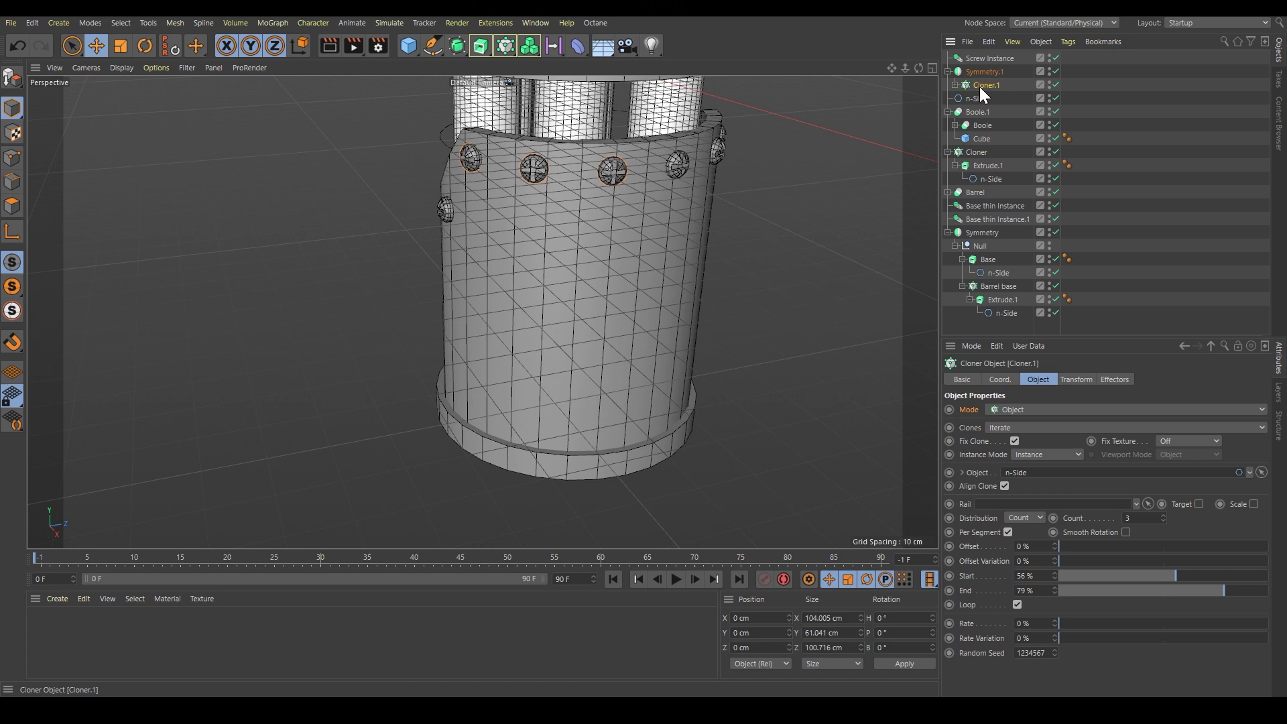
{"action": "left_click", "coordinate": [409, 45]}
{"action": "left_click", "coordinate": [469, 67], "text": "alt"}
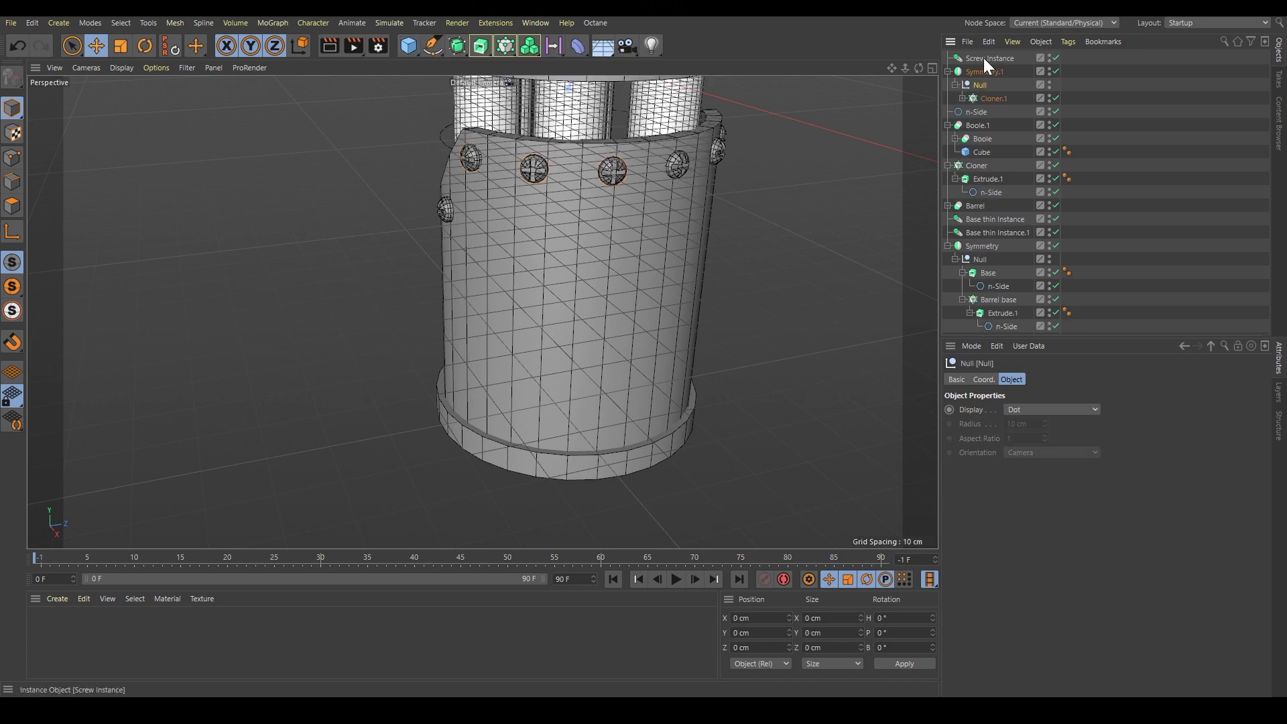
{"action": "left_click_drag", "start_coordinate": [983, 57], "coordinate": [978, 85]}
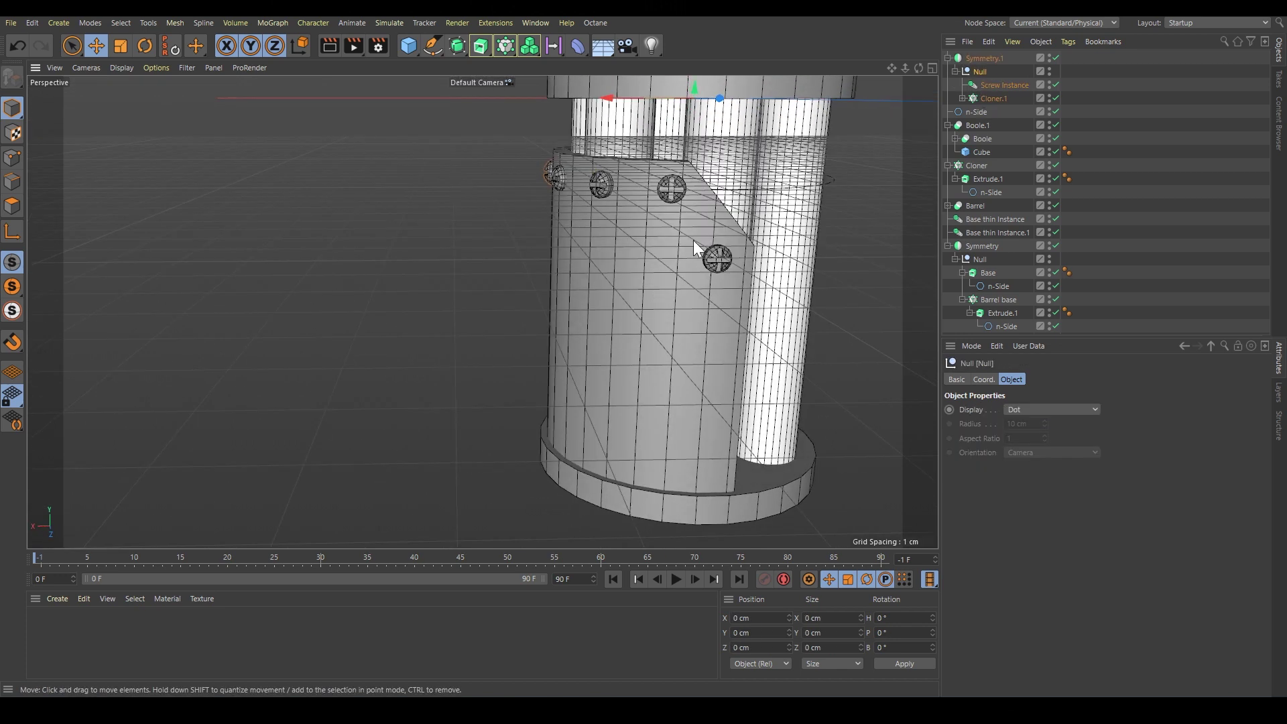
Step: Examine the mirrored screws on both sides of the housing and the overall minigun model
{"action": "left_click_drag", "start_coordinate": [693, 240], "coordinate": [622, 225], "text": "alt"}
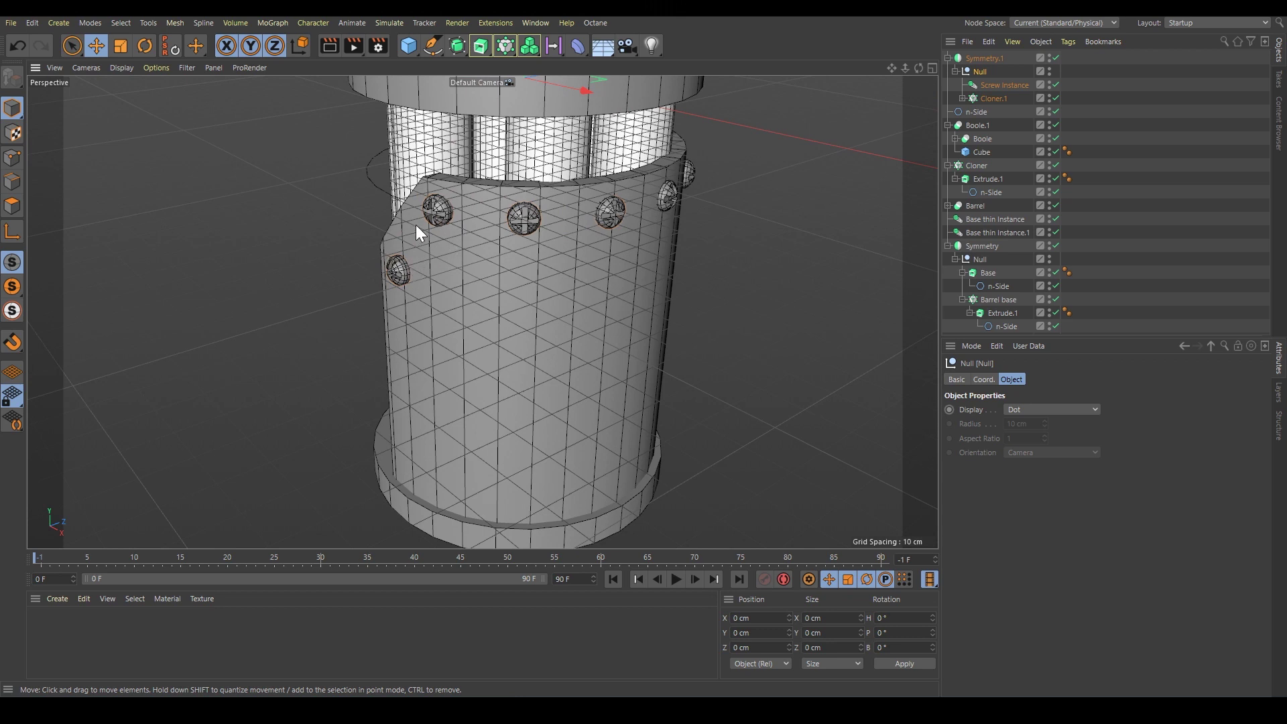
{"action": "left_click", "coordinate": [955, 71]}
{"action": "scroll", "coordinate": [495, 188], "scroll_direction": "down", "scroll_amount": 3}
{"action": "left_click_drag", "start_coordinate": [495, 187], "coordinate": [560, 187], "text": "alt"}
{"action": "middle_click_drag", "start_coordinate": [464, 201], "coordinate": [533, 180], "text": "alt"}
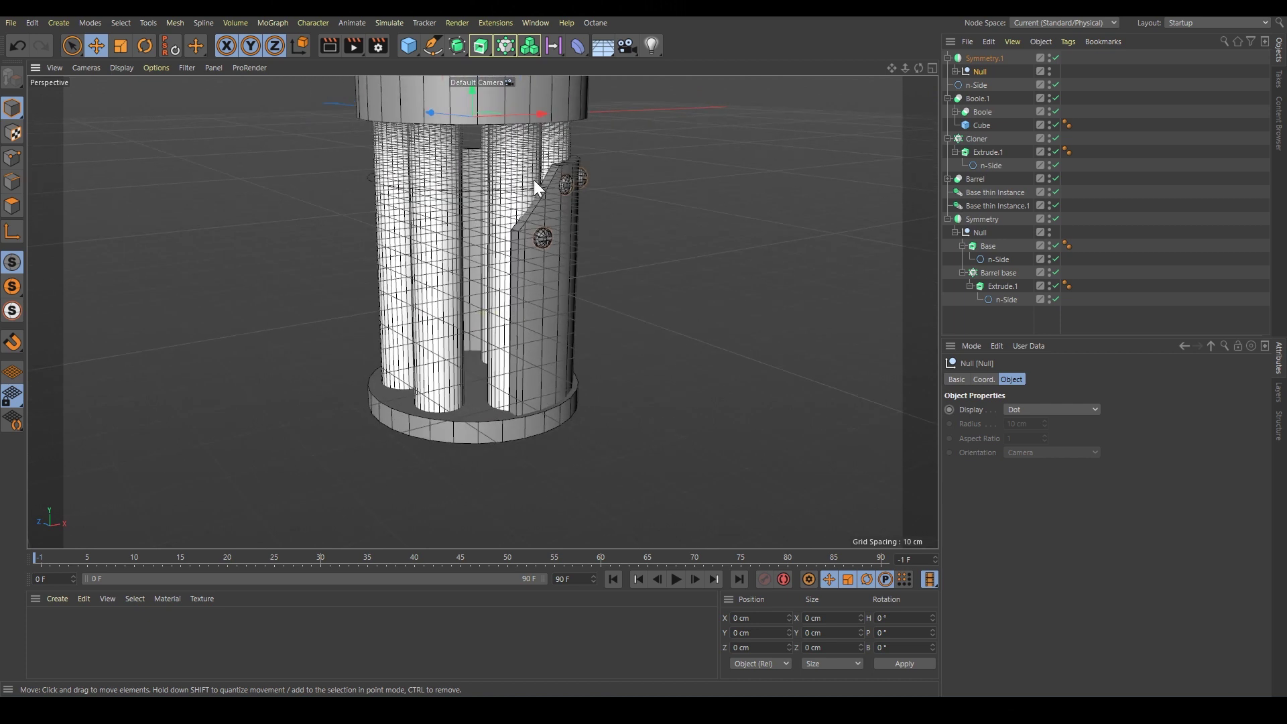
{"action": "left_click_drag", "start_coordinate": [533, 179], "coordinate": [513, 266], "text": "alt"}
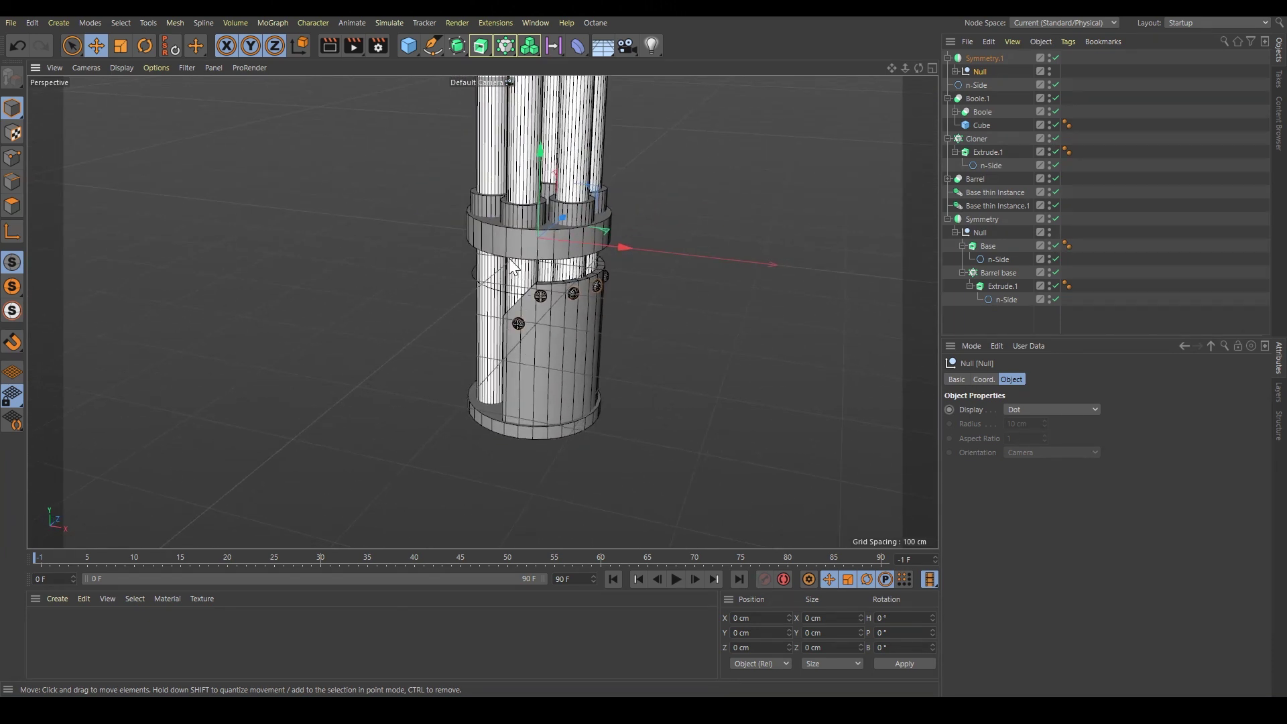
{"action": "middle_click_drag", "start_coordinate": [509, 258], "coordinate": [480, 370], "text": "alt"}
{"action": "scroll", "coordinate": [513, 266], "scroll_direction": "down", "scroll_amount": 3}
{"action": "left_click_drag", "start_coordinate": [480, 370], "coordinate": [495, 372], "text": "alt"}
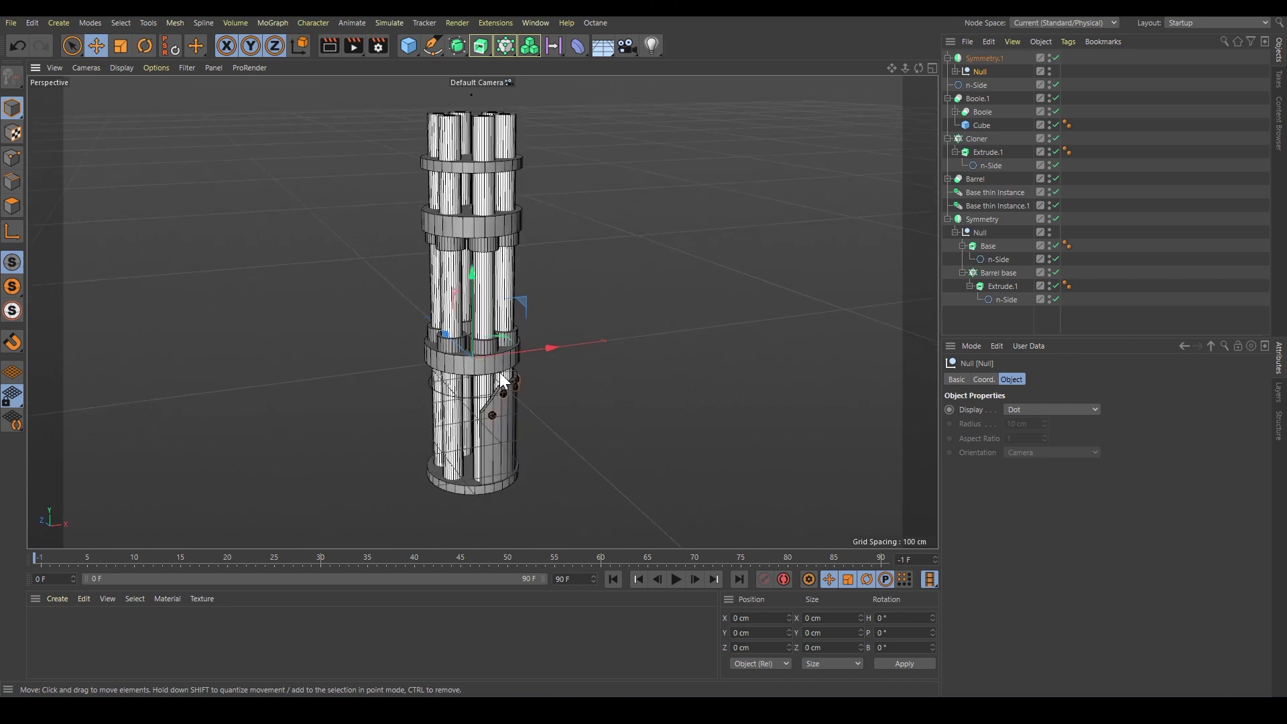